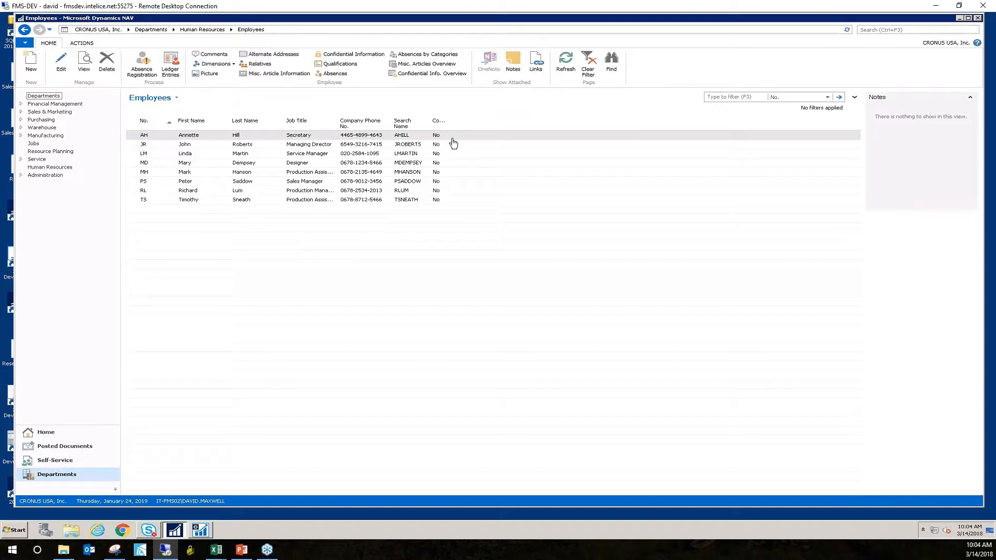
# Open the secretary's employee card for editing, enlarge it and display that employee's ledger entries.
pyautogui.click(61, 67)
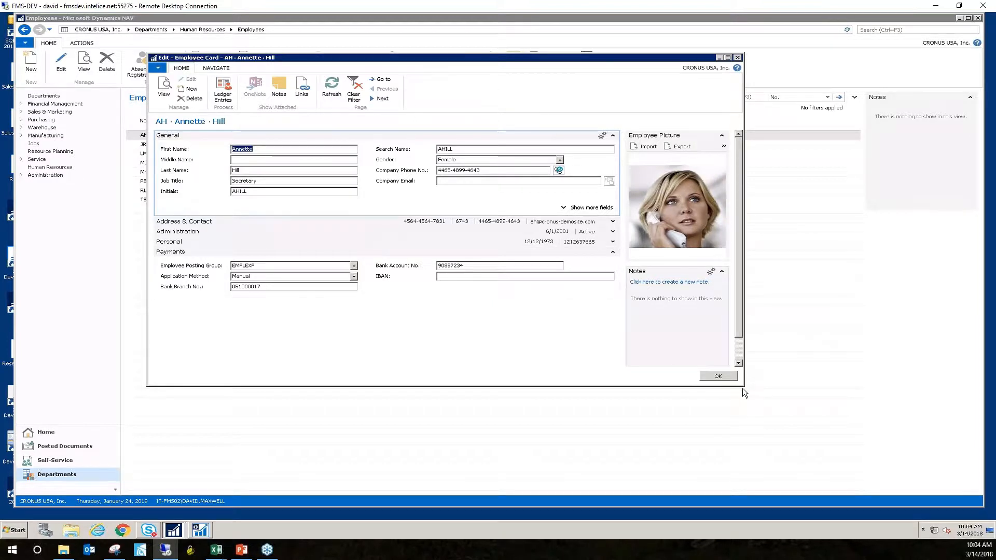
pyautogui.moveTo(744, 388); pyautogui.dragTo(800, 418)
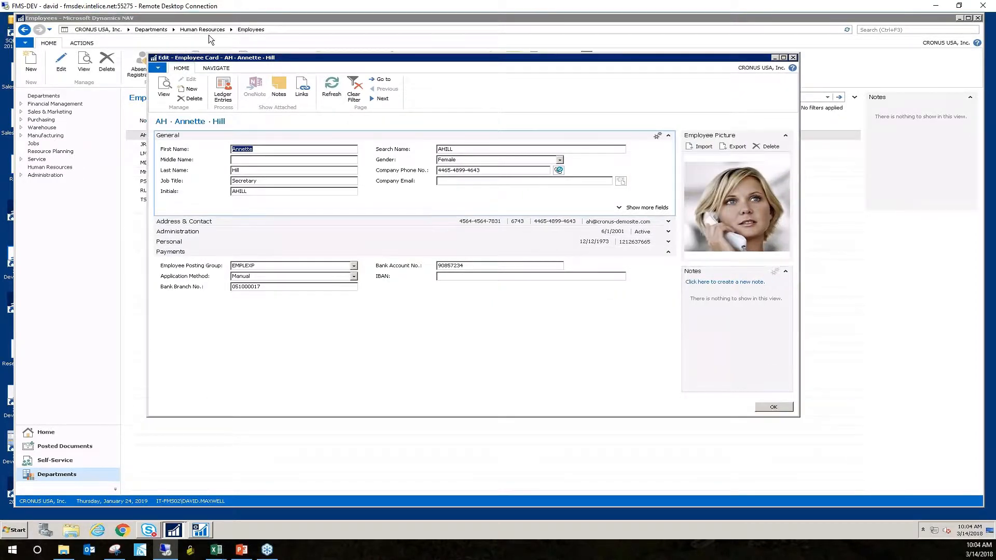
pyautogui.click(226, 91)
pyautogui.moveTo(318, 75); pyautogui.dragTo(400, 179)
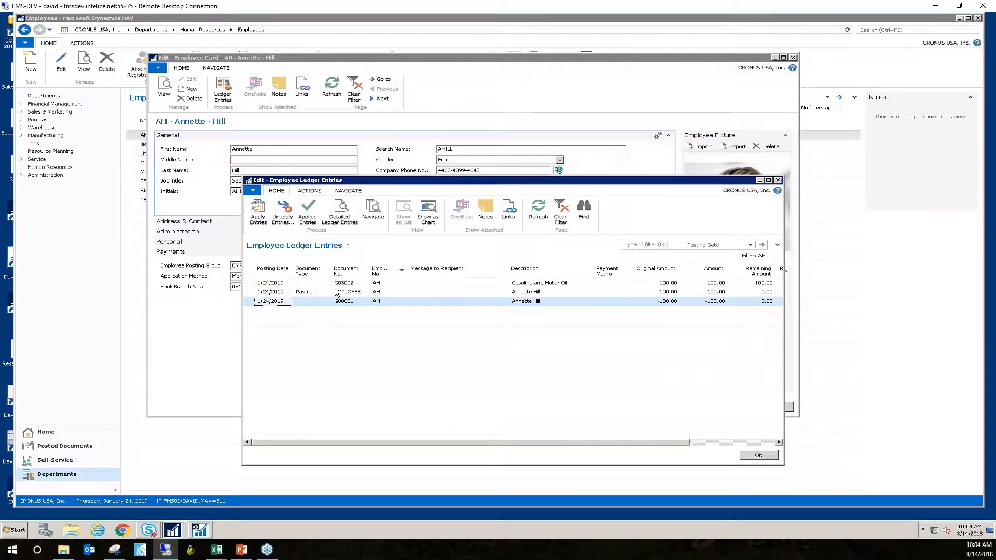
# Examine the descriptions, document numbers and amounts of the three employee ledger entries, and close the list.
pyautogui.click(552, 283)
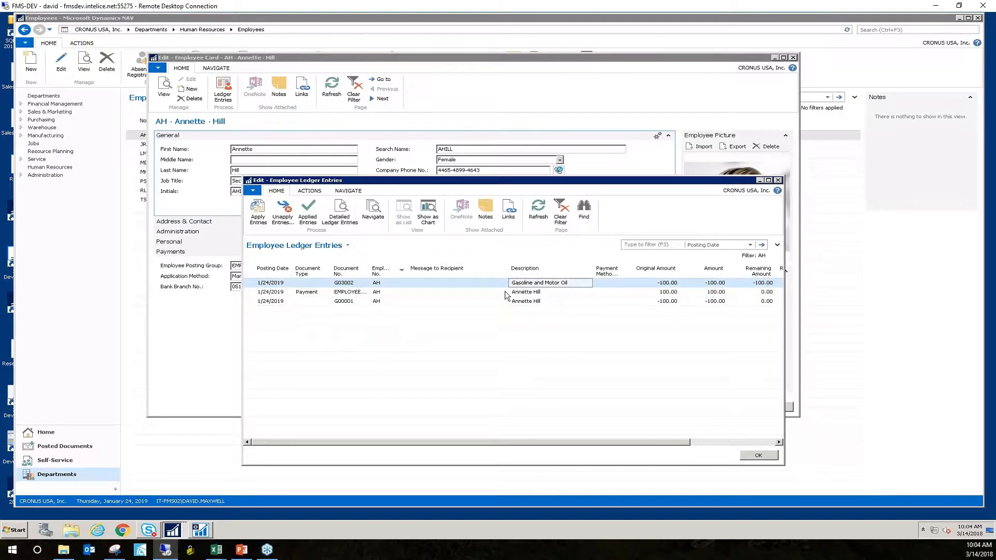
pyautogui.click(364, 295)
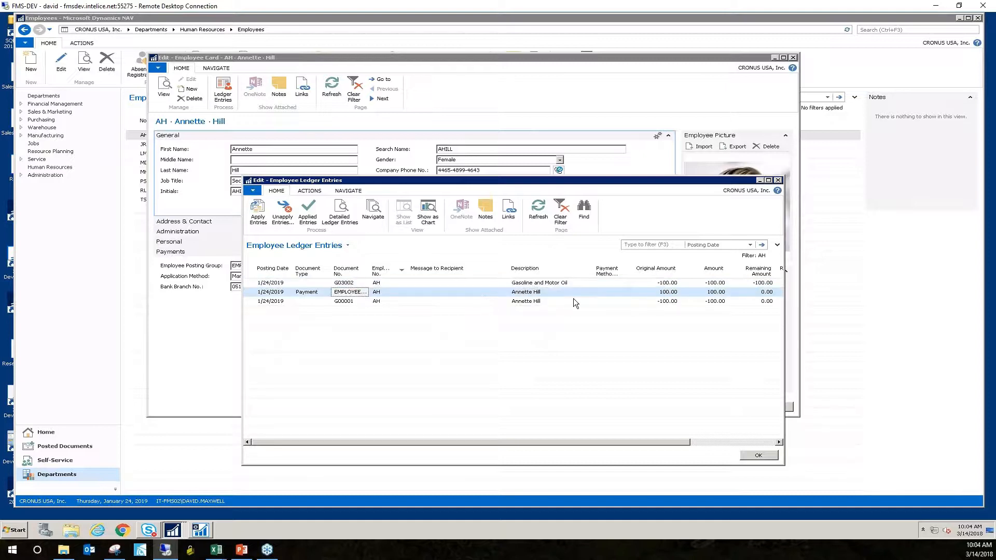
pyautogui.click(343, 303)
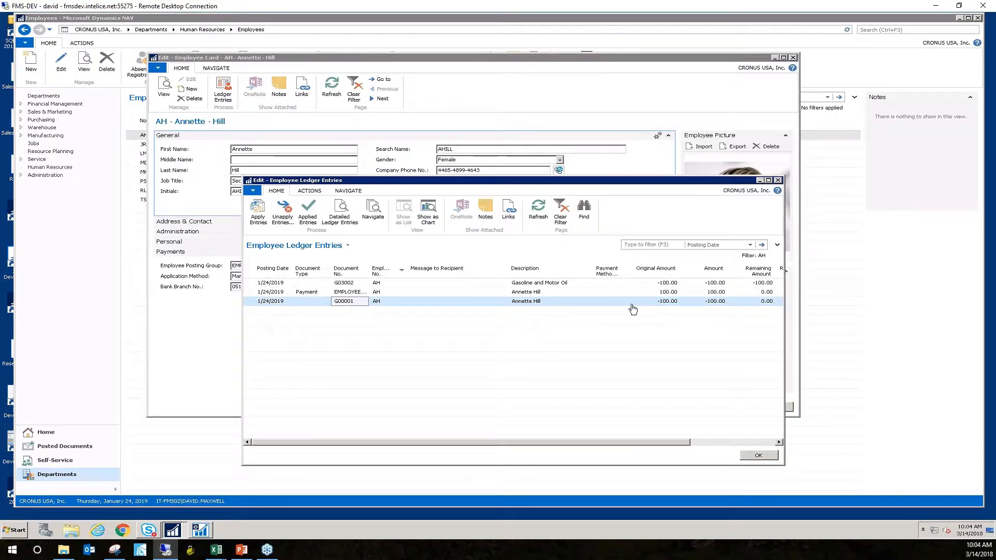
pyautogui.click(704, 283)
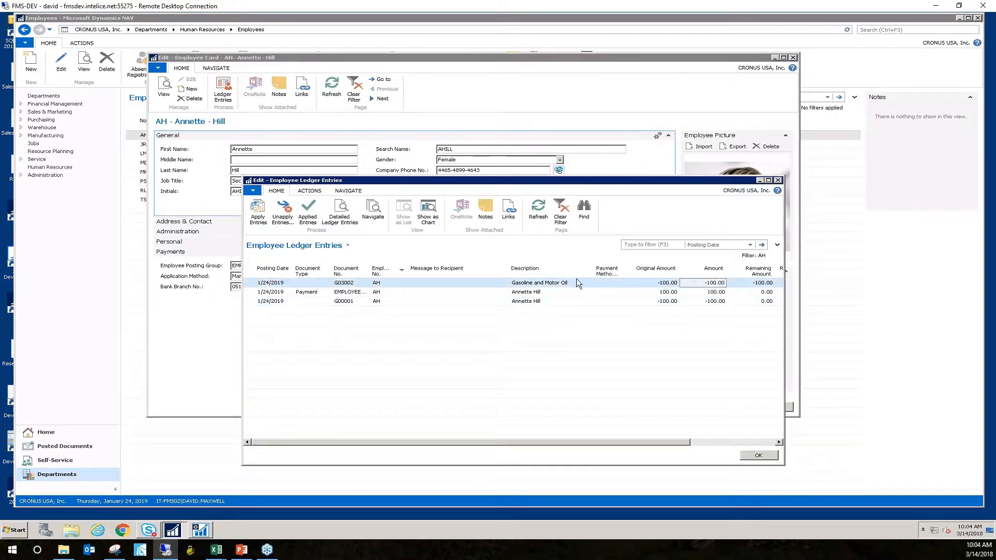
pyautogui.click(540, 302)
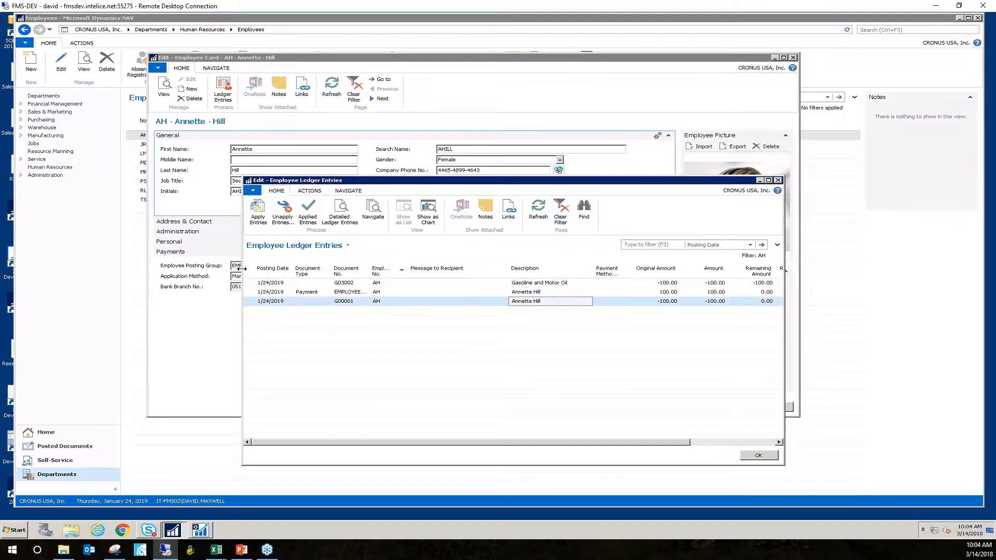
pyautogui.click(778, 180)
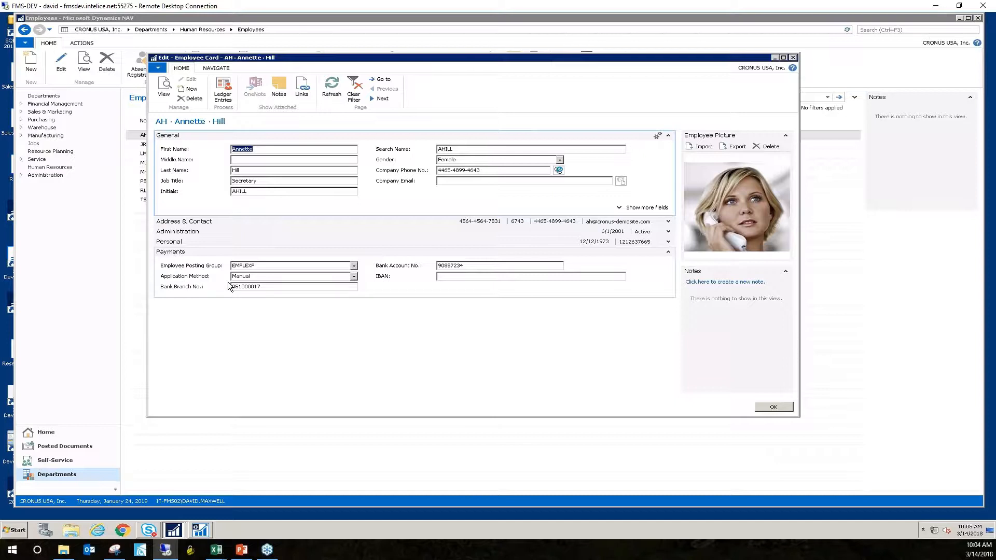
# Inspect the EMPLEXP employee posting group and the G/L account assigned as its payables account, and return to the employee card.
pyautogui.moveTo(200, 267)
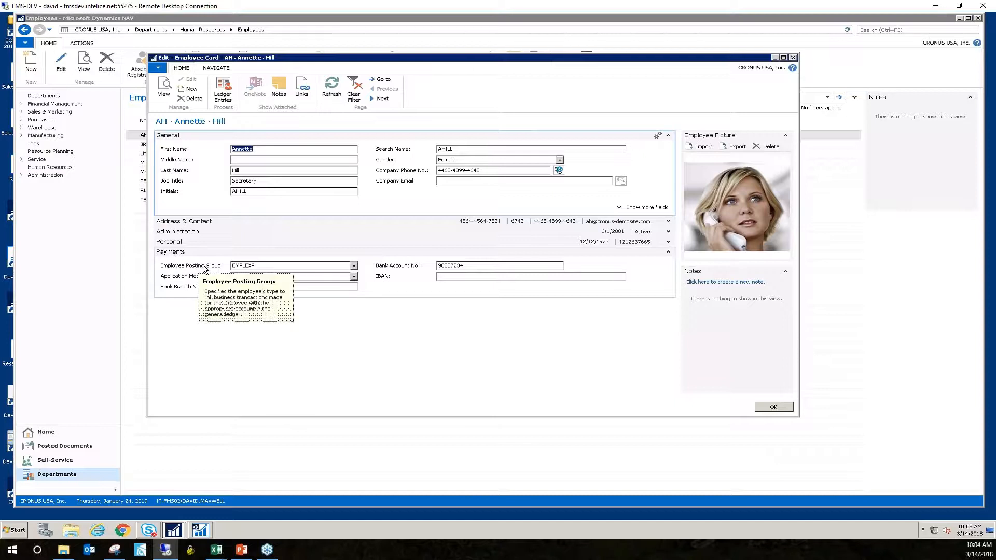
pyautogui.click(354, 266)
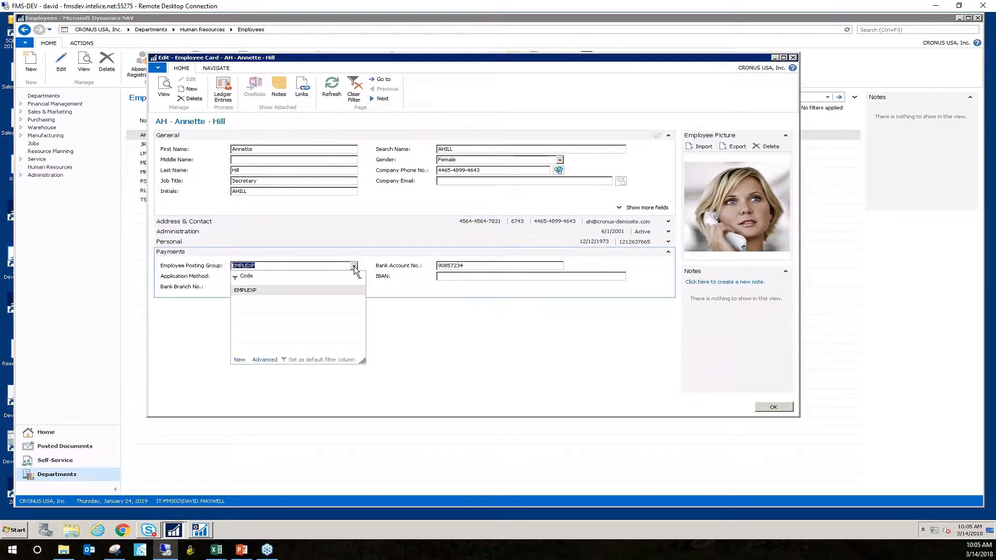
pyautogui.click(271, 362)
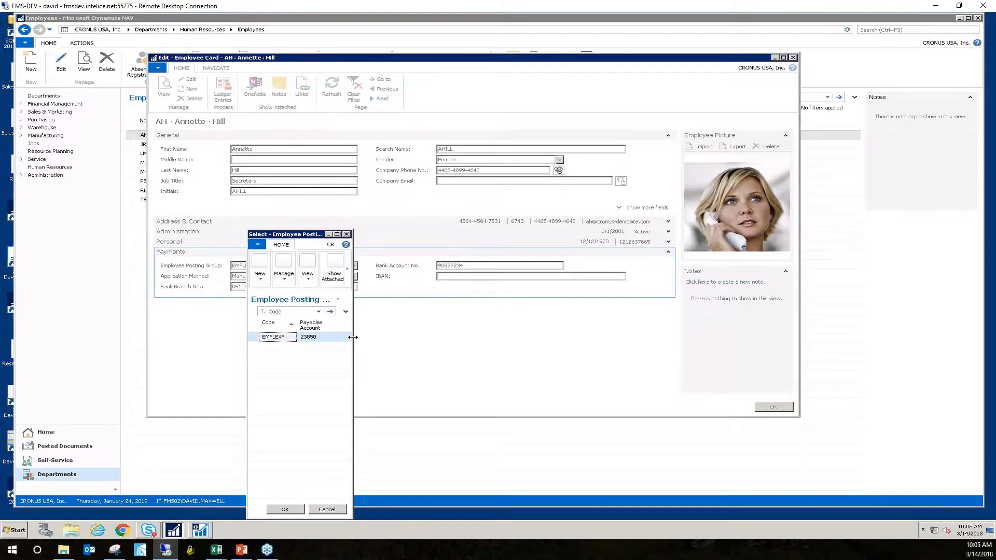
pyautogui.moveTo(362, 337); pyautogui.dragTo(456, 337)
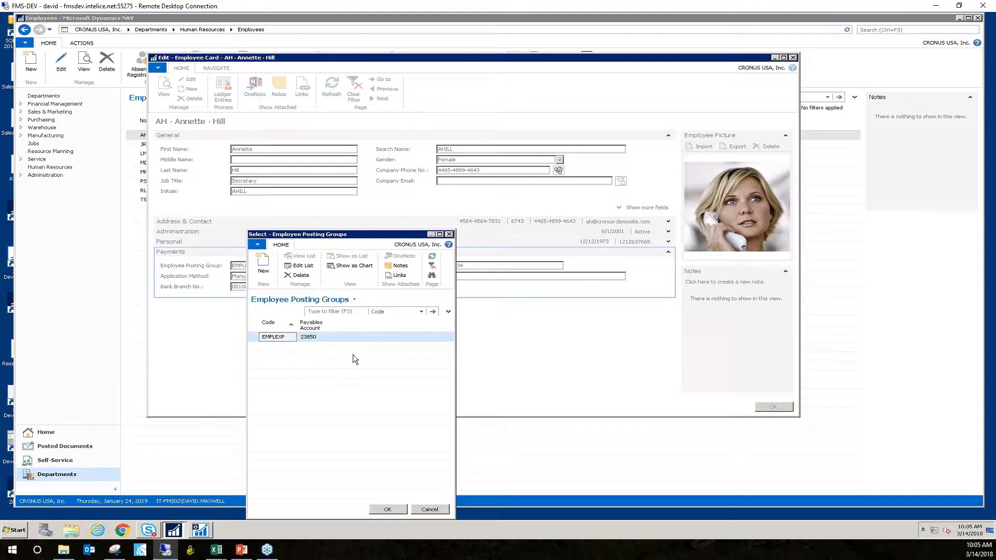
pyautogui.click(321, 337)
pyautogui.click(331, 337)
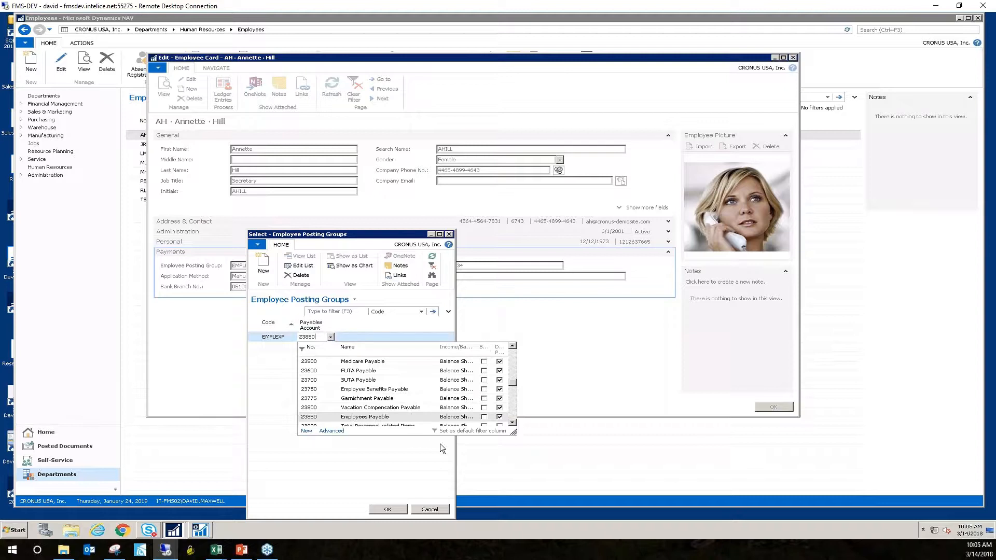
pyautogui.click(446, 495)
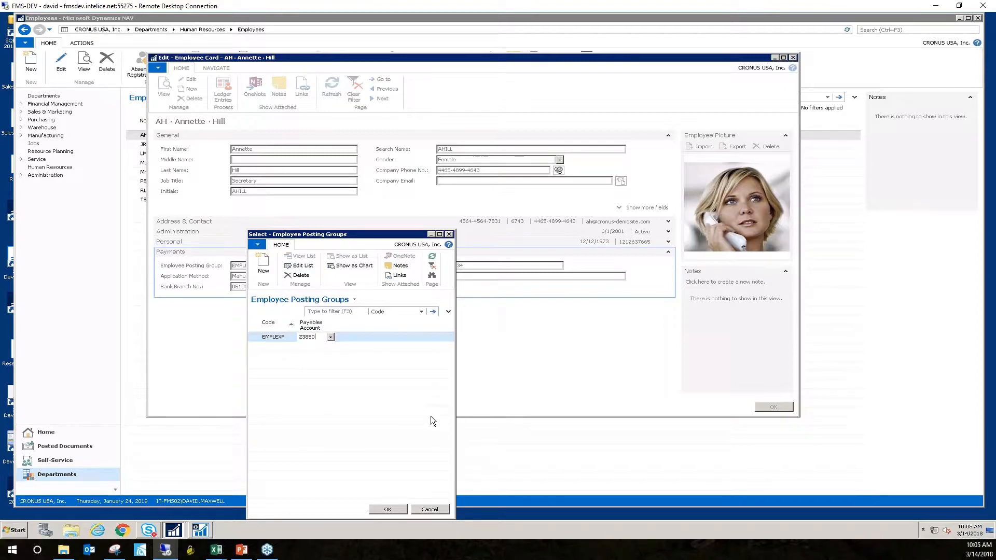
pyautogui.press('Return')
pyautogui.press('Tab')
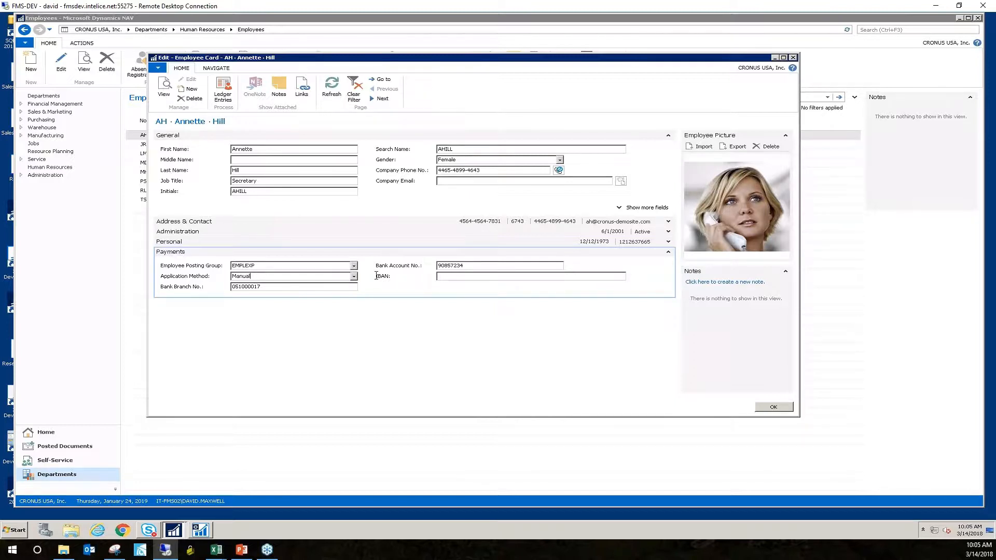
# Check the application method options on the employee card without changing them, and close the card.
pyautogui.click(354, 277)
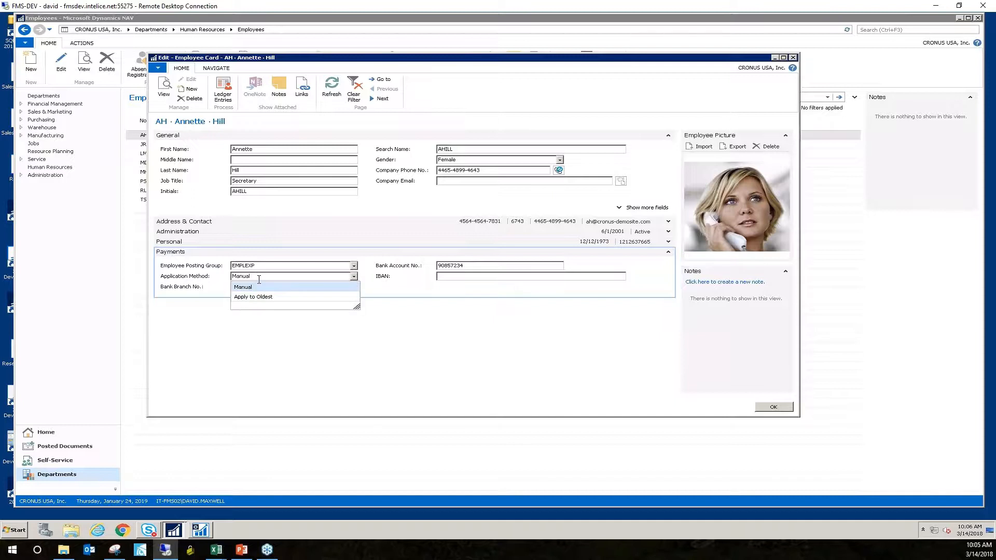
pyautogui.press('Escape')
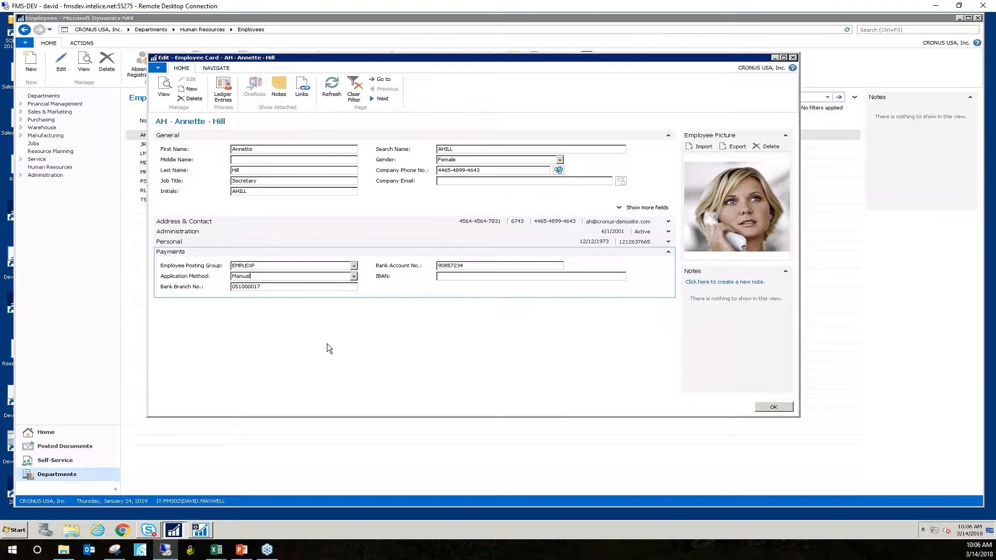
pyautogui.hotkey('alt', 'Tab')
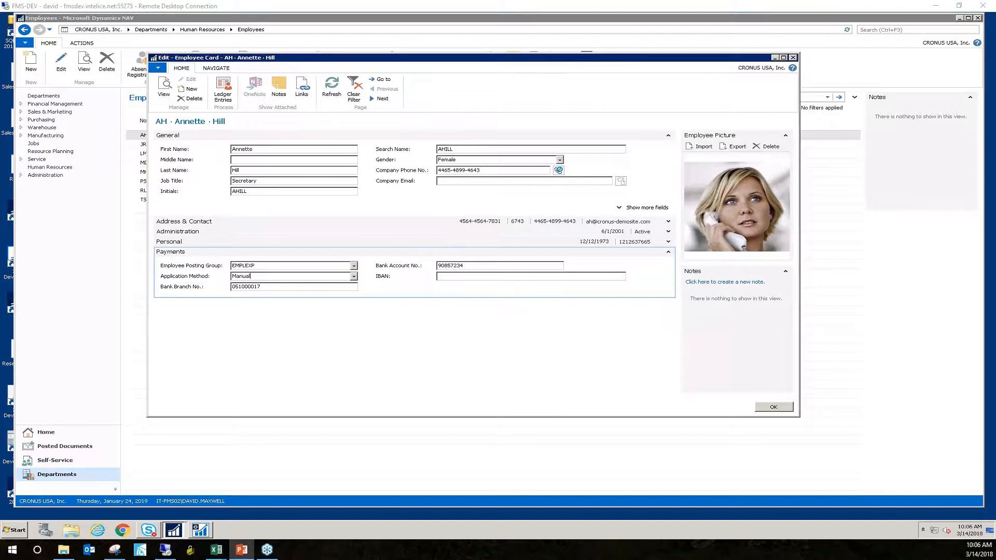
pyautogui.click(792, 58)
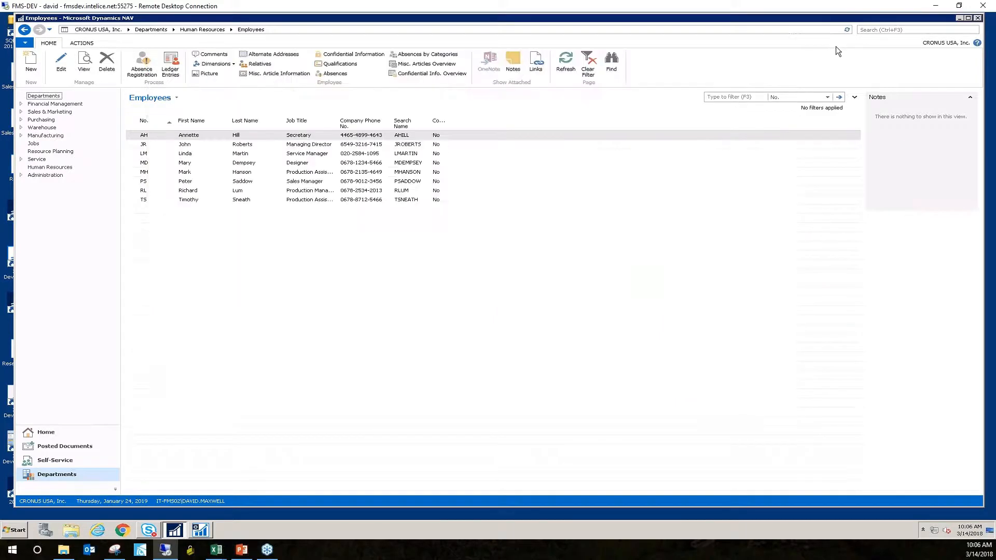
# Search for "general", open General Journals and select the EMPLOYEE batch for employee payments.
pyautogui.click(872, 30)
pyautogui.write('general')
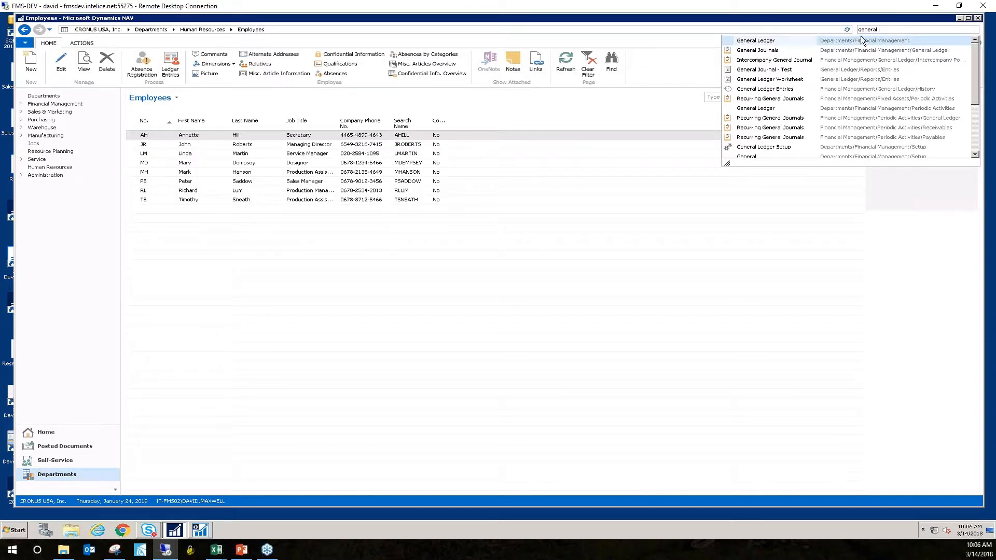
pyautogui.click(771, 52)
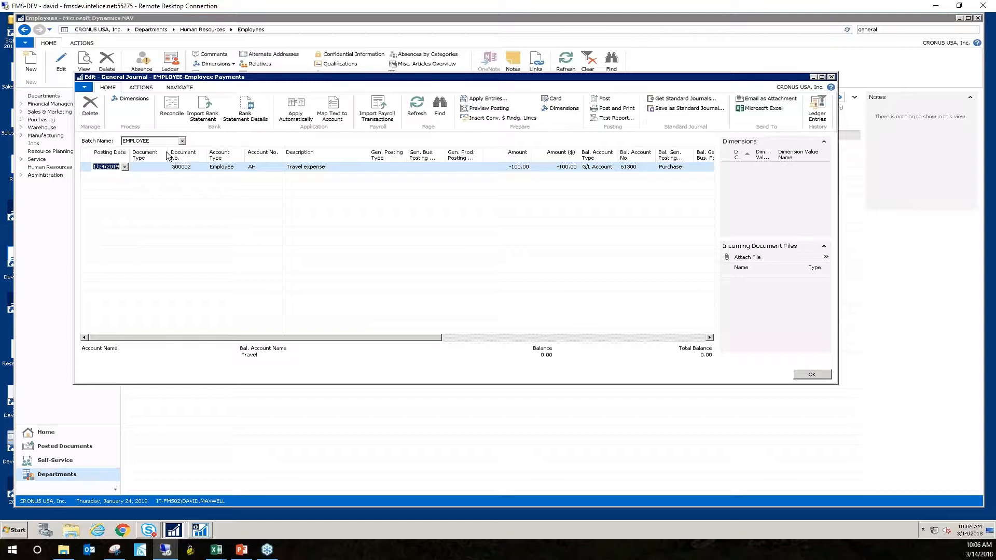
pyautogui.click(182, 142)
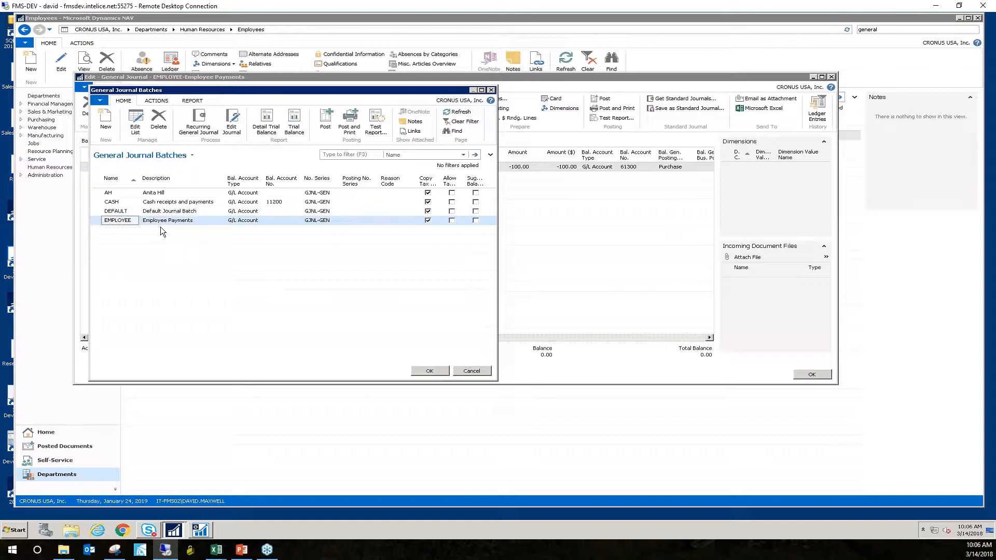
pyautogui.doubleClick(144, 222)
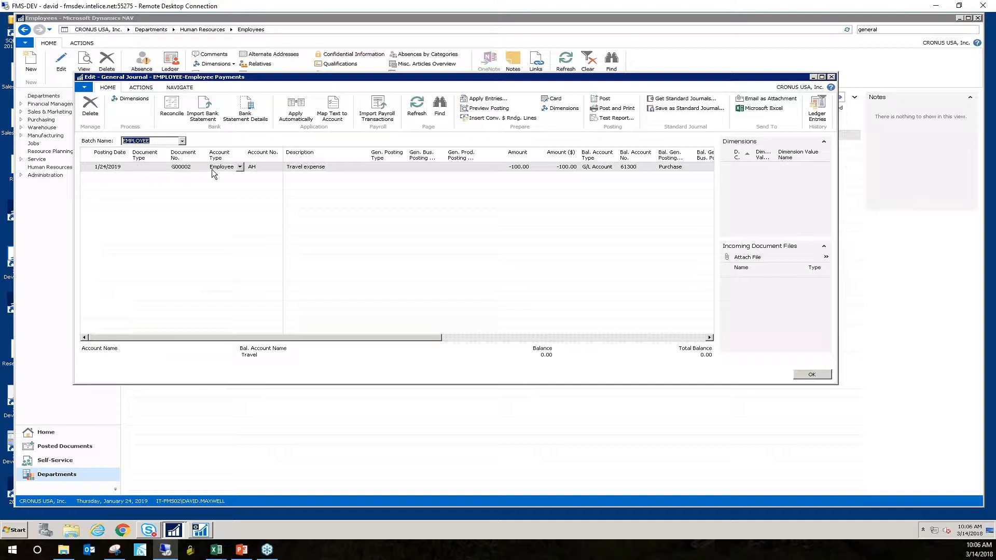
# Review the travel expense line's account type, description and balancing account without changing them.
pyautogui.click(240, 167)
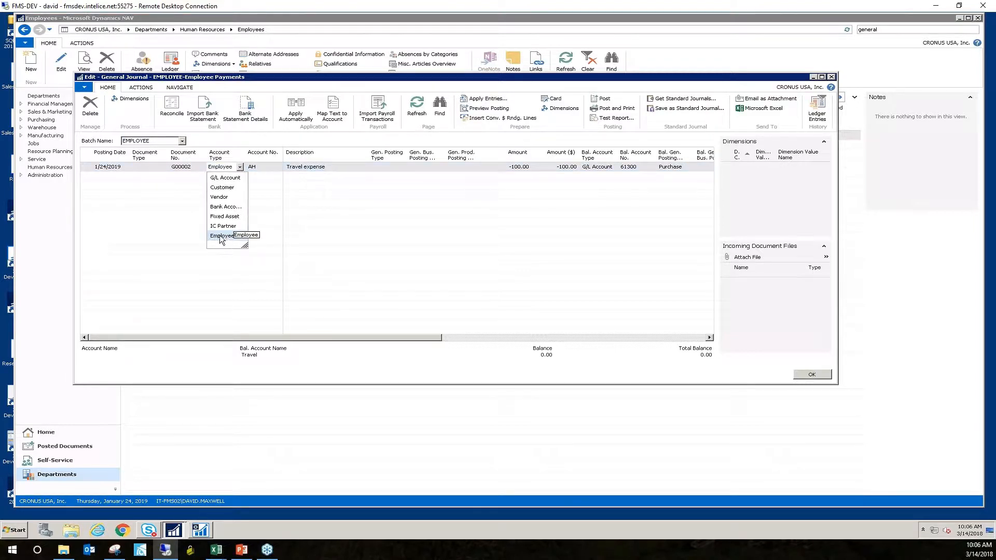
pyautogui.click(272, 164)
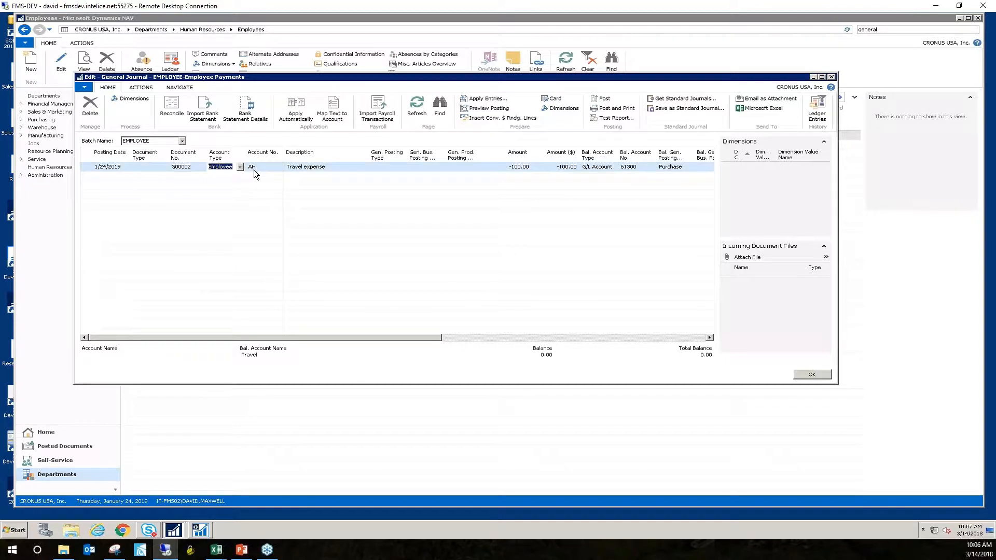
pyautogui.click(326, 167)
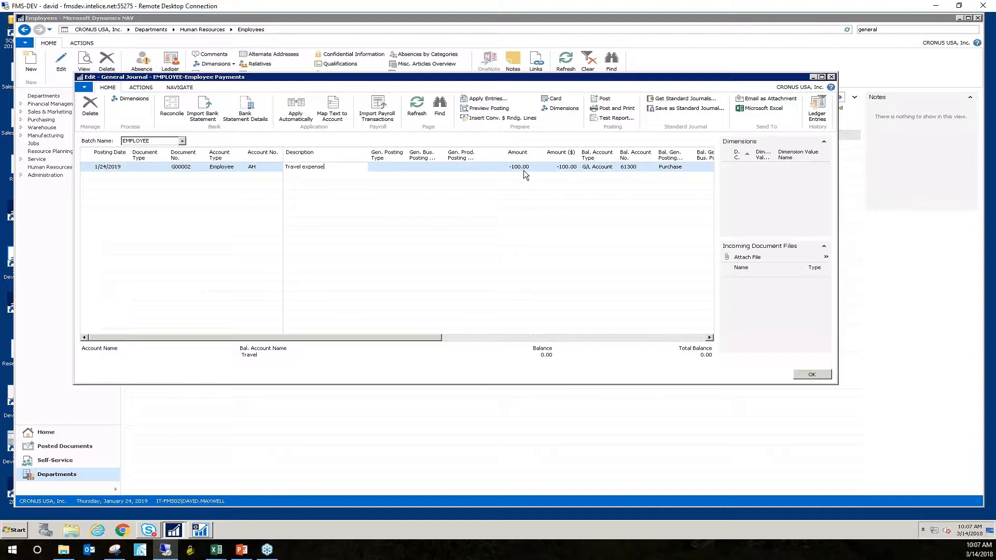
pyautogui.click(633, 167)
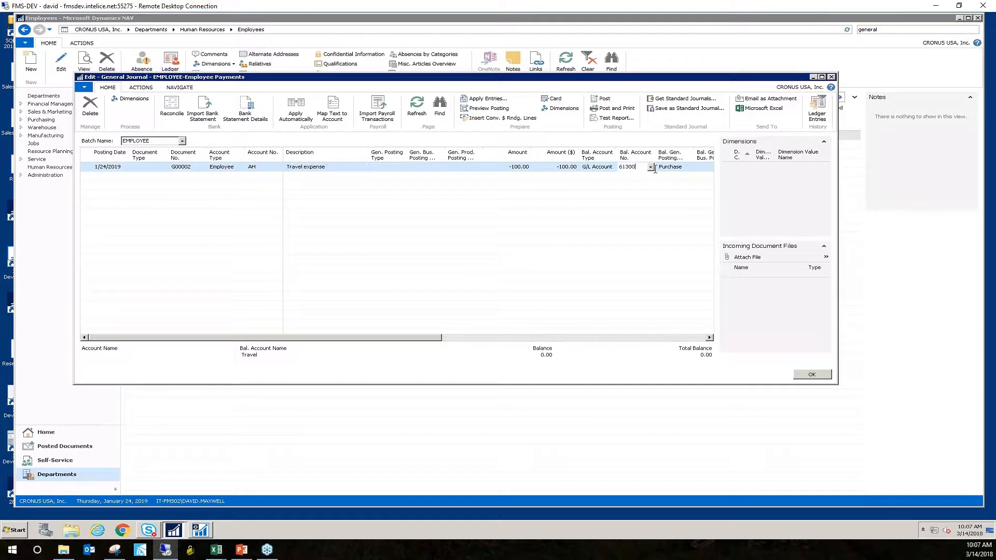
pyautogui.click(651, 167)
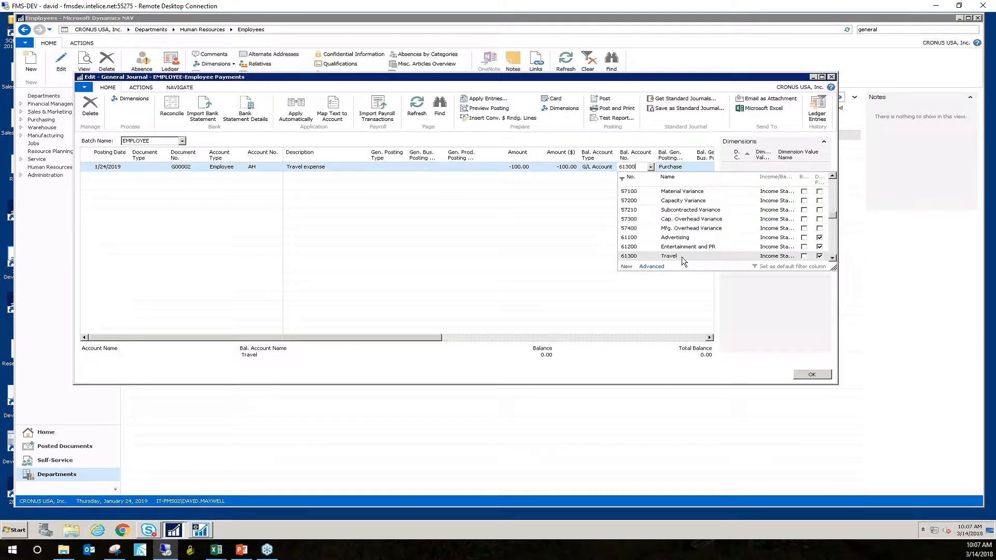
pyautogui.click(606, 171)
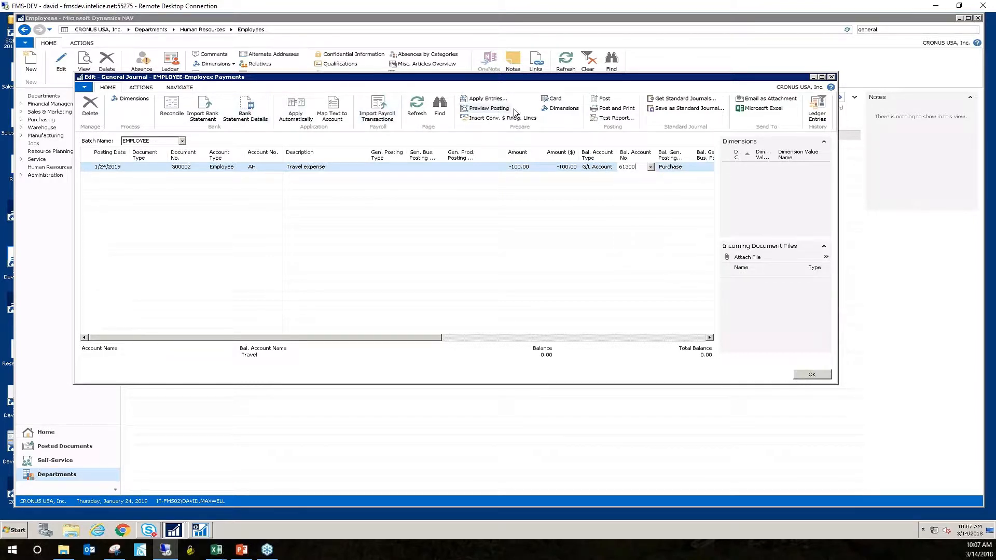
# Post the travel expense line in the EMPLOYEE journal batch and acknowledge the posting.
pyautogui.click(604, 102)
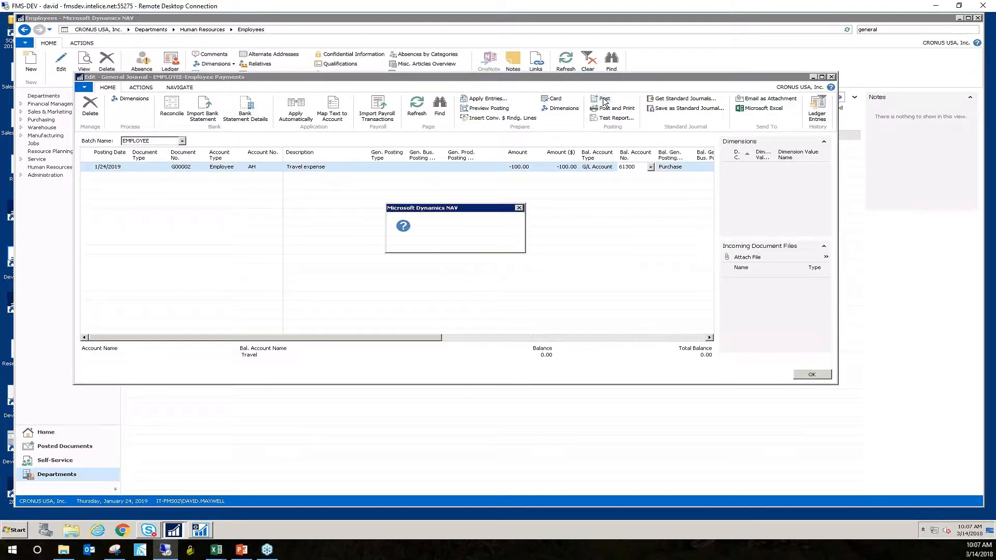
pyautogui.click(457, 245)
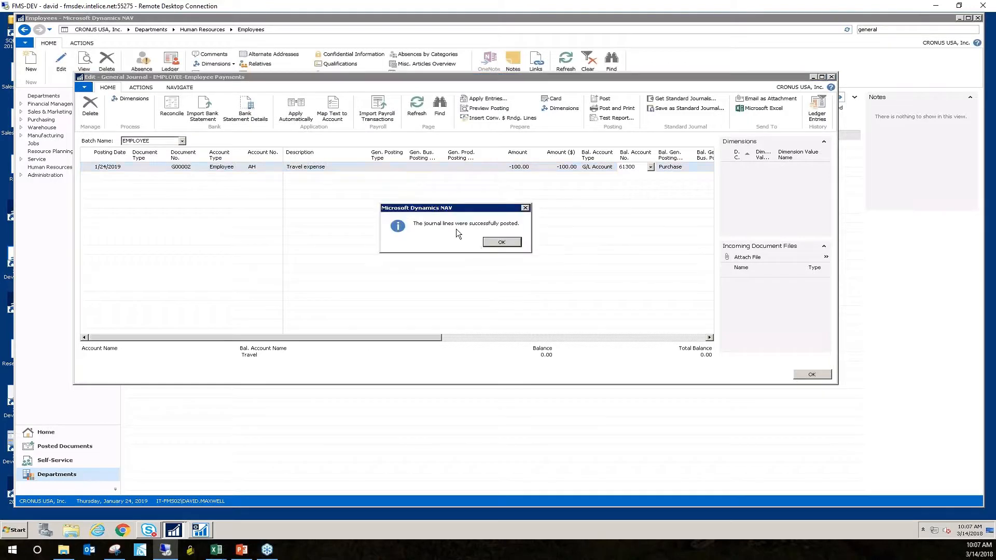
pyautogui.click(506, 244)
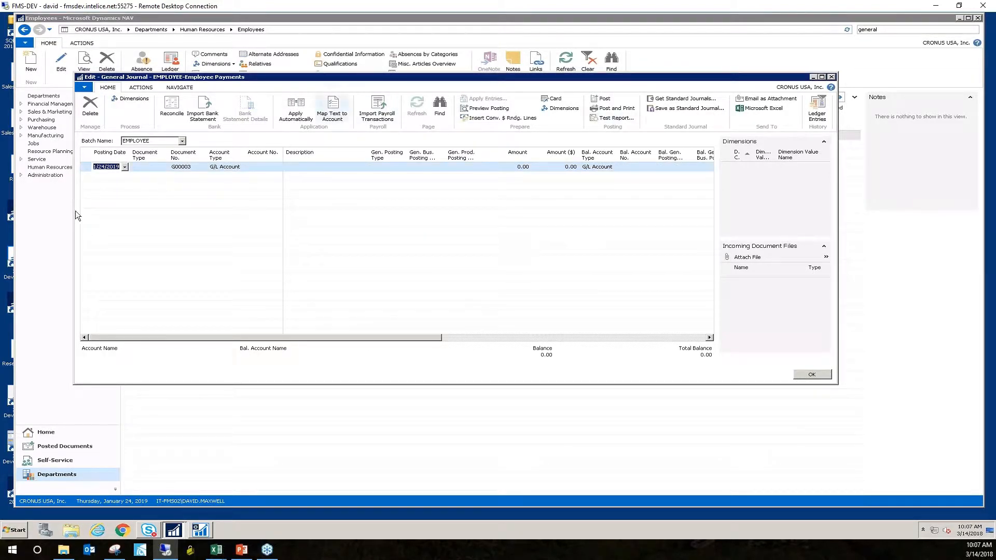
# Set the account type of the new general journal line to Employee.
pyautogui.click(239, 167)
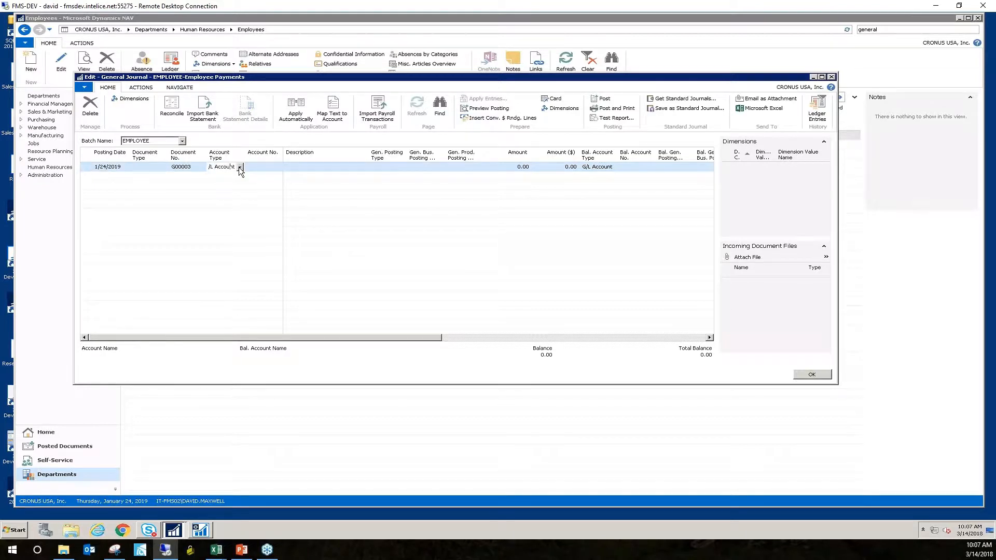
pyautogui.click(239, 167)
pyautogui.press('End')
pyautogui.press('Return')
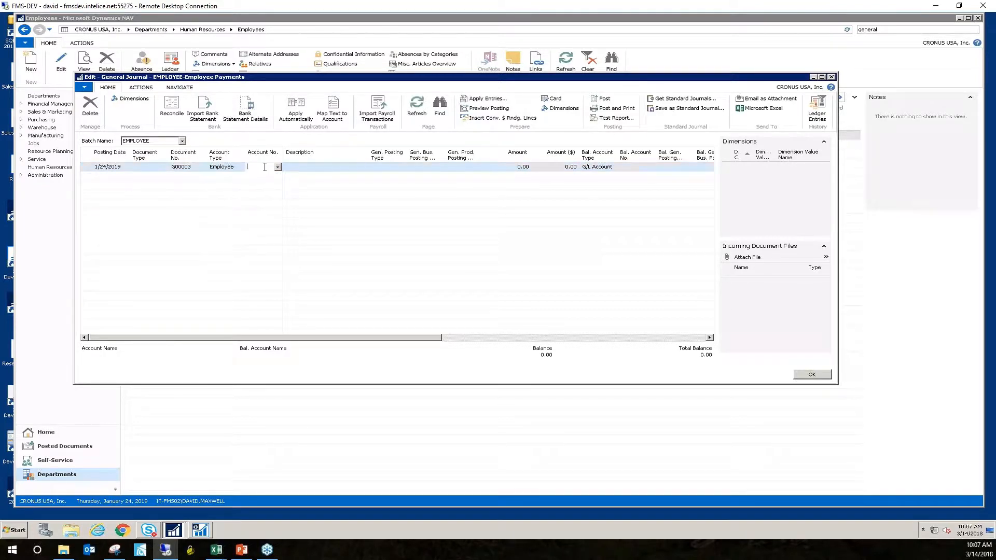
# Assign the employee's account to the new journal line and set its amount to -100.
pyautogui.press('Tab')
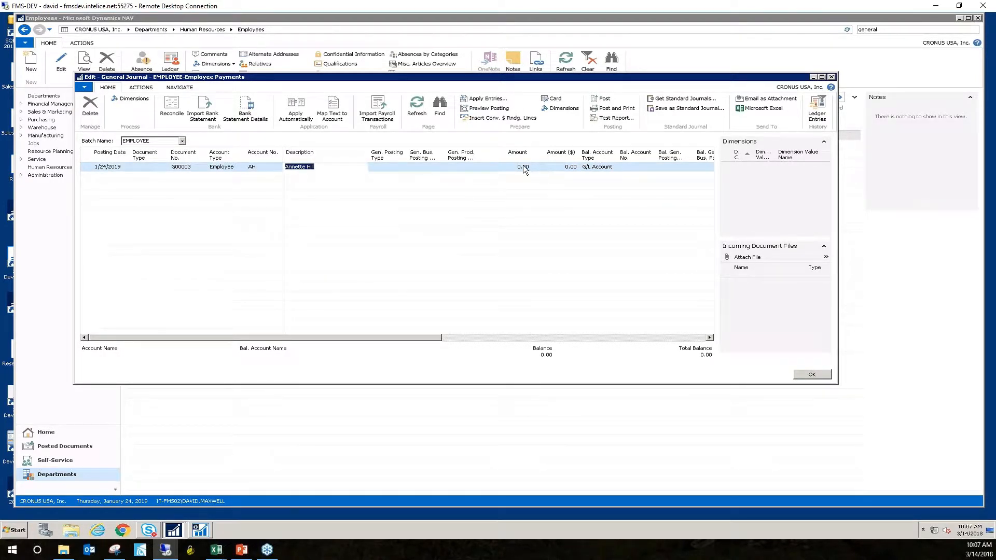
pyautogui.click(523, 166)
pyautogui.write('-100')
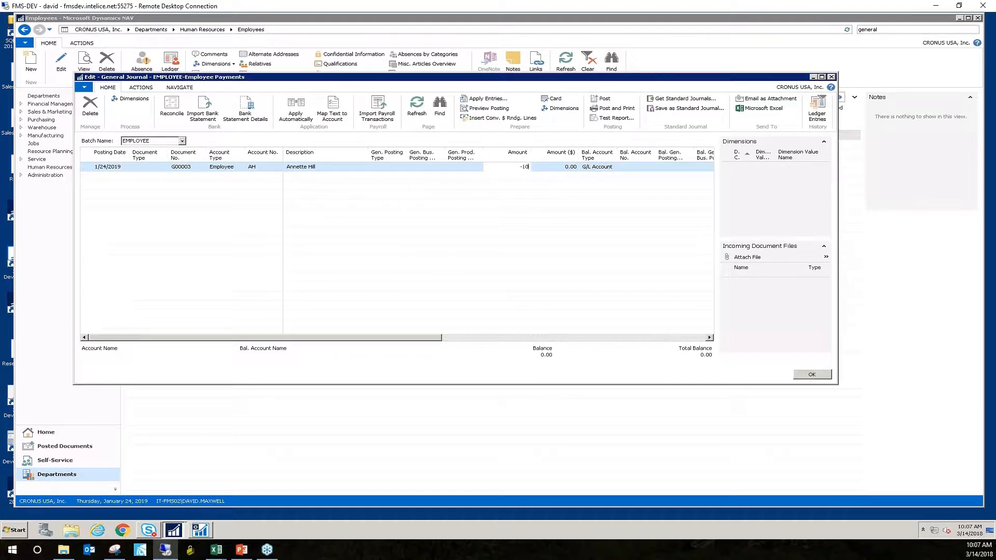
pyautogui.press('Tab')
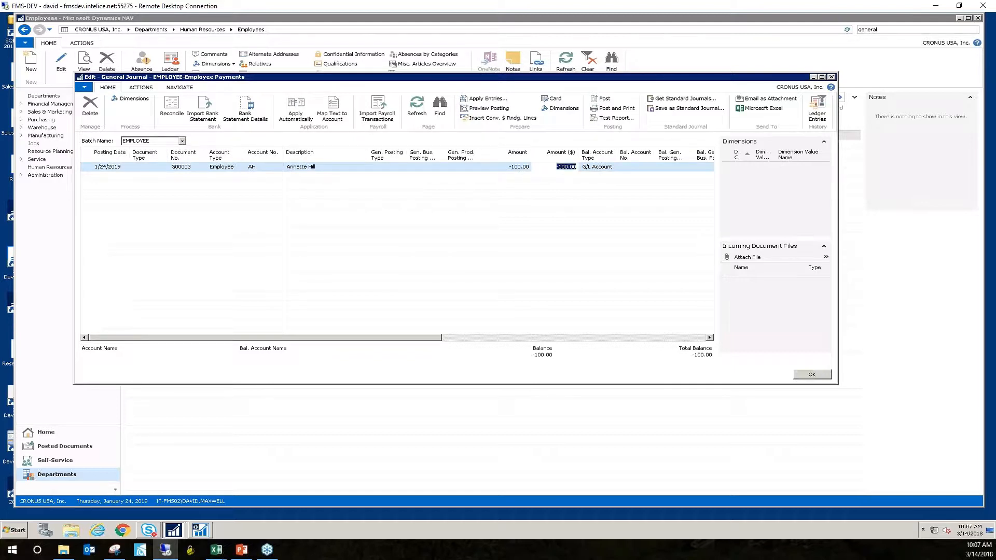
# Look up "travel" for the journal line's balancing account and choose G/L account 61300.
pyautogui.click(601, 166)
pyautogui.click(631, 168)
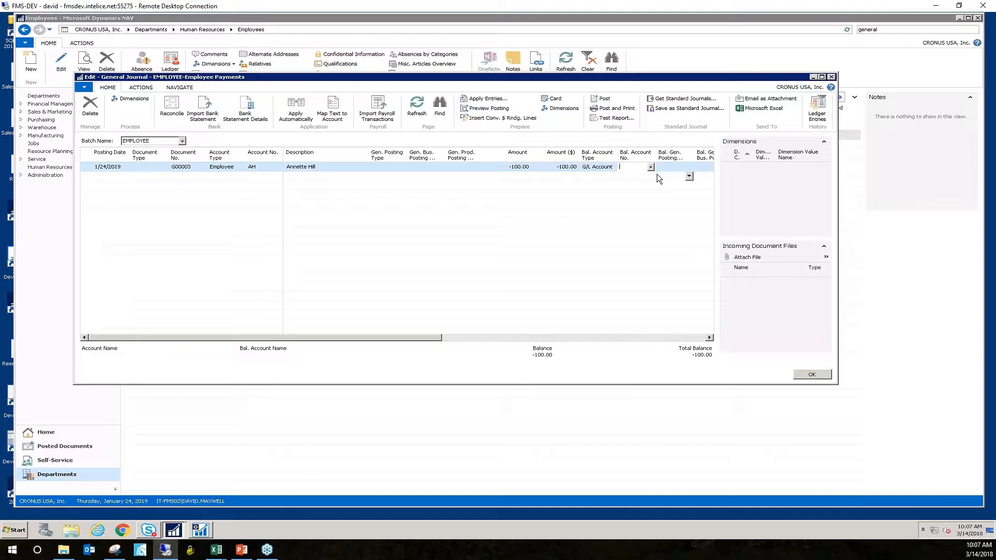
pyautogui.click(652, 167)
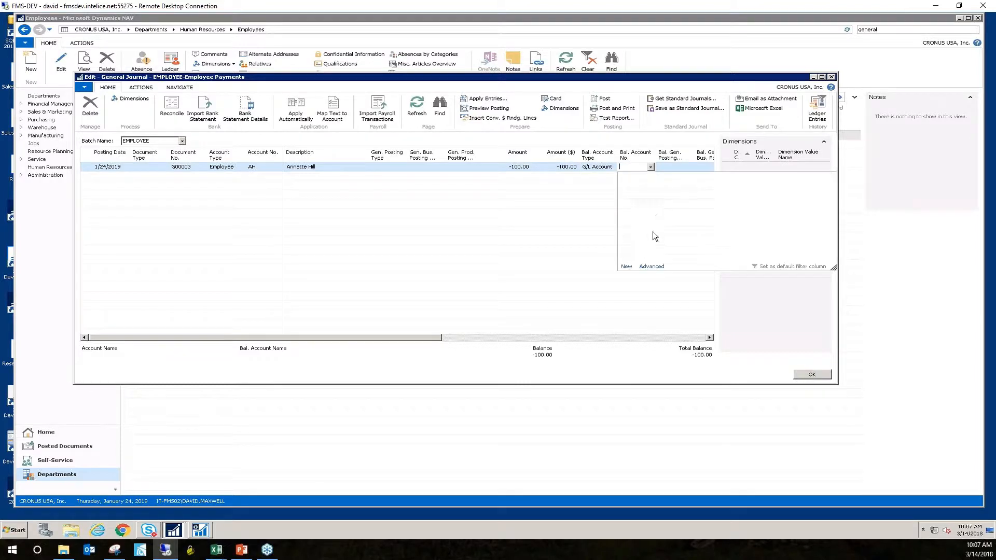
pyautogui.write('travel')
pyautogui.click(686, 192)
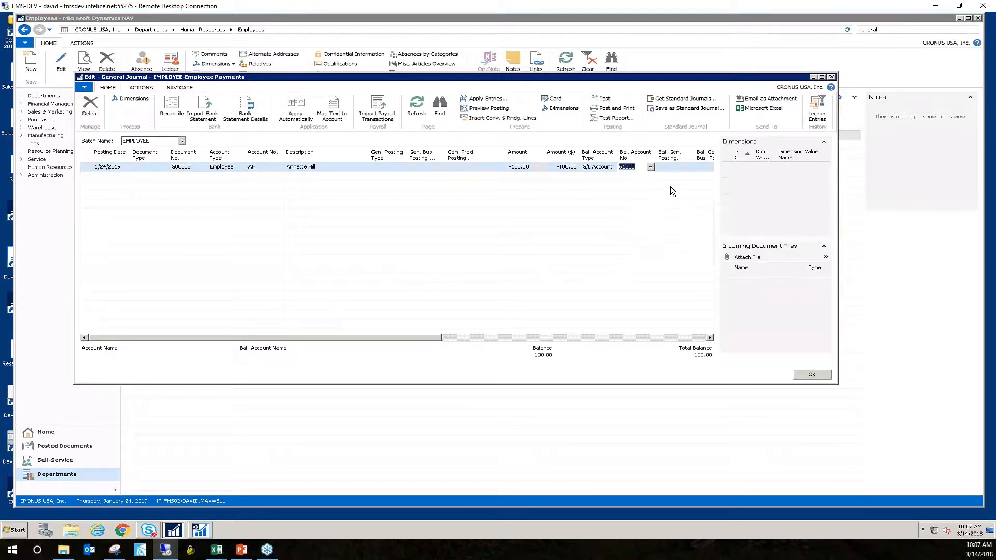
pyautogui.click(665, 167)
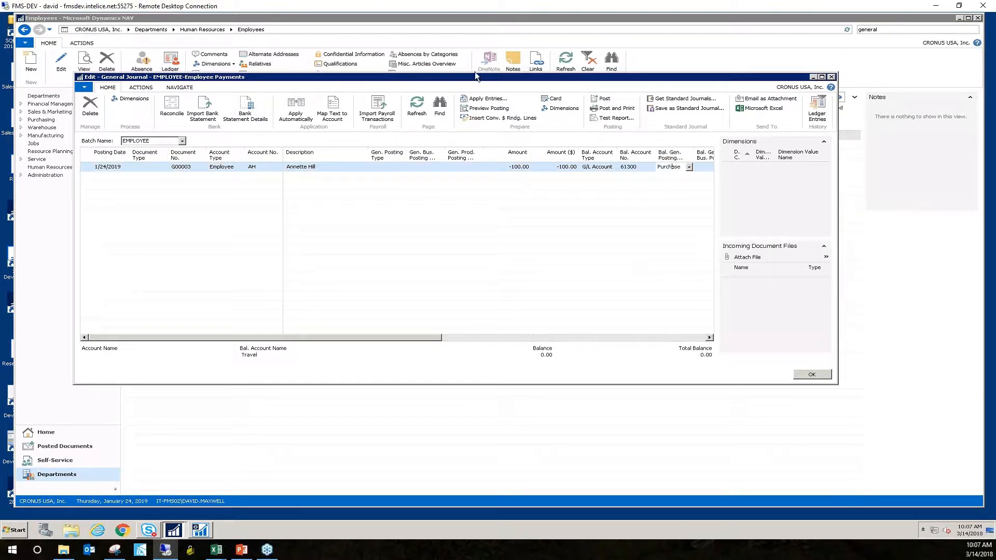
# Preview the posting of the employee journal line, examine its related ledger entry types and close the preview.
pyautogui.click(489, 109)
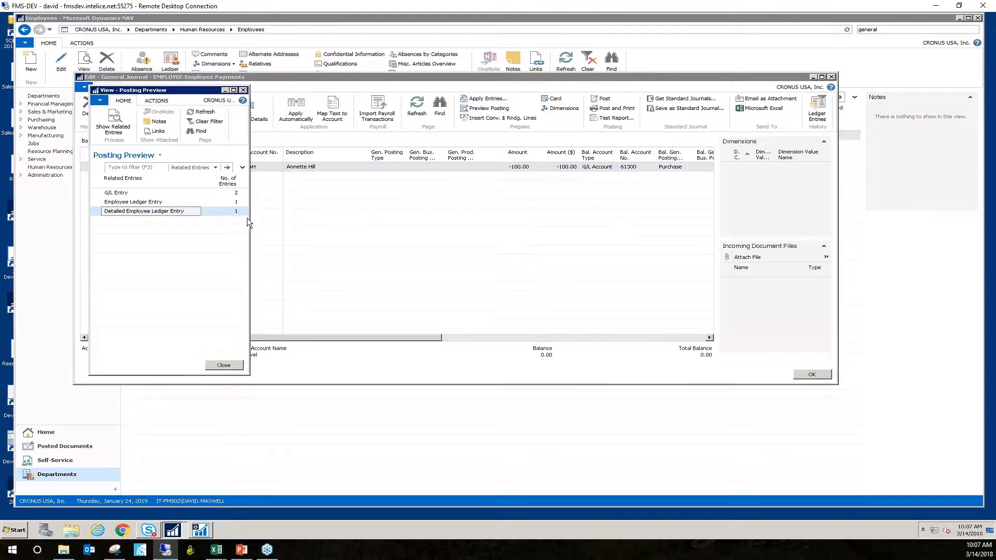
pyautogui.moveTo(249, 217); pyautogui.dragTo(305, 218)
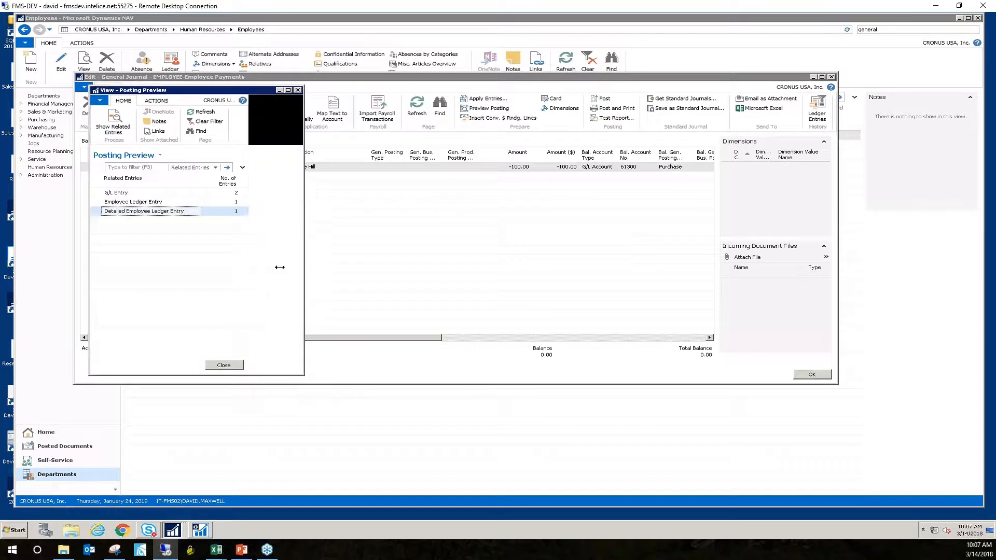
pyautogui.moveTo(208, 376); pyautogui.dragTo(222, 296)
pyautogui.moveTo(198, 89); pyautogui.dragTo(374, 117)
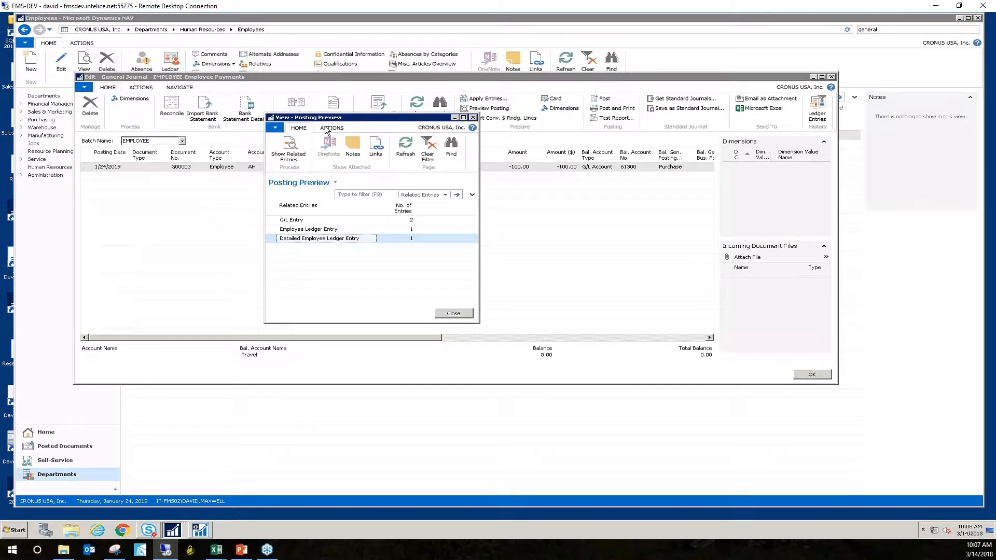
pyautogui.click(321, 234)
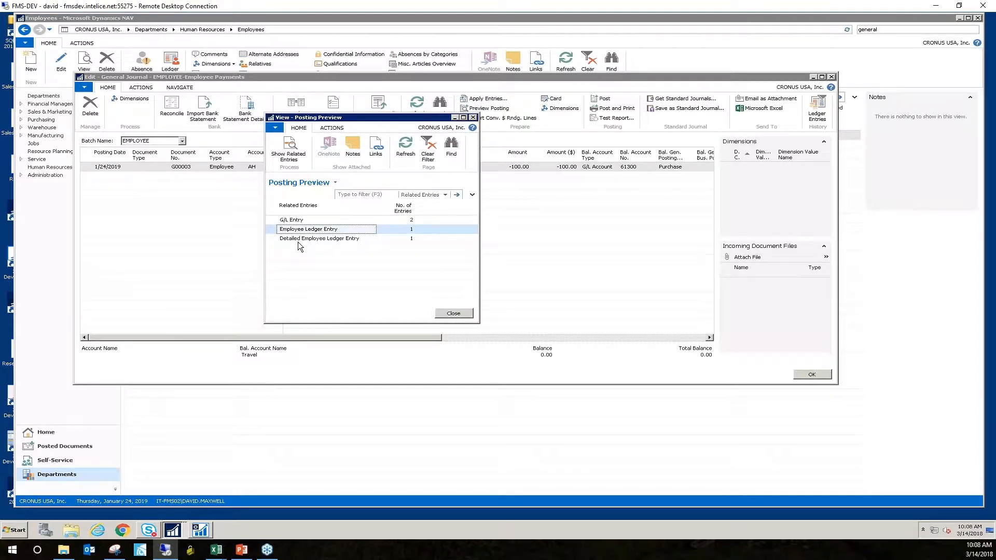
pyautogui.click(313, 239)
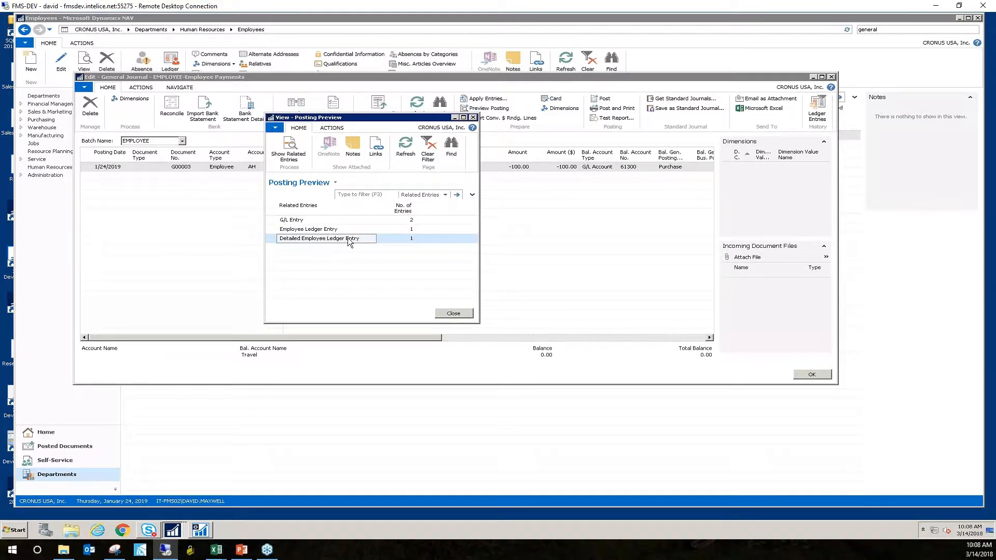
pyautogui.click(472, 118)
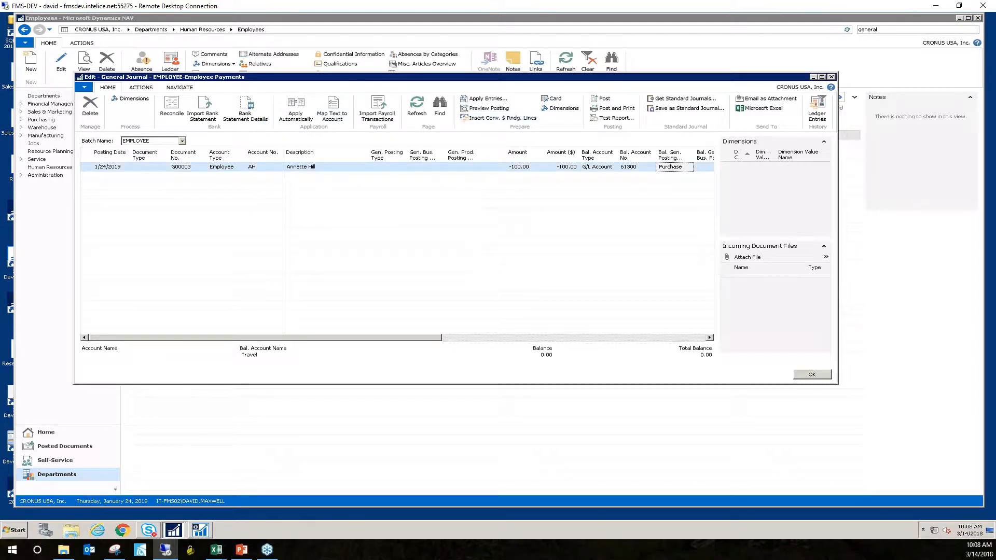
# Close the general journal, search for "Payment jour" and open Payment Journals under Cash Management.
pyautogui.click(241, 550)
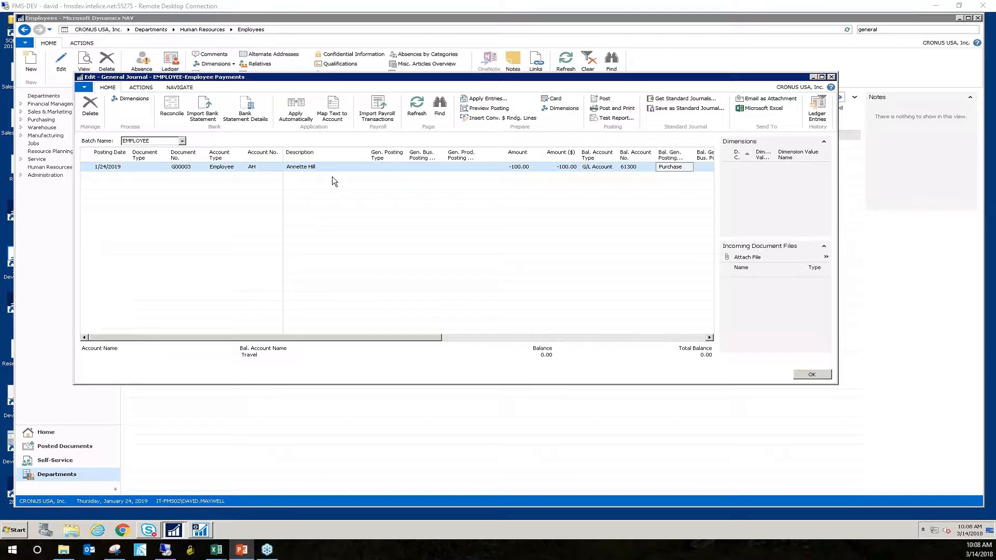
pyautogui.click(832, 77)
pyautogui.click(894, 30)
pyautogui.moveTo(860, 34); pyautogui.dragTo(816, 36)
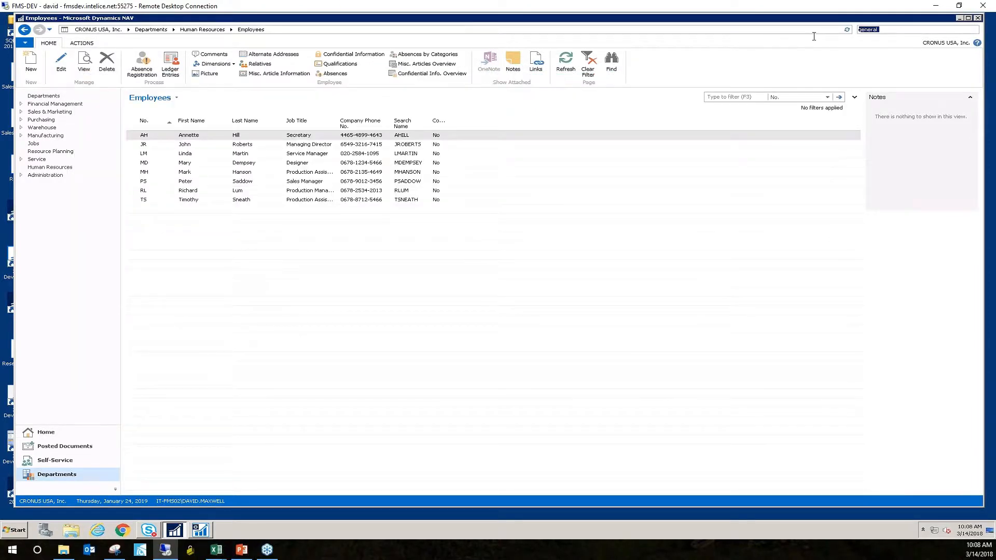
pyautogui.write('Payment jour')
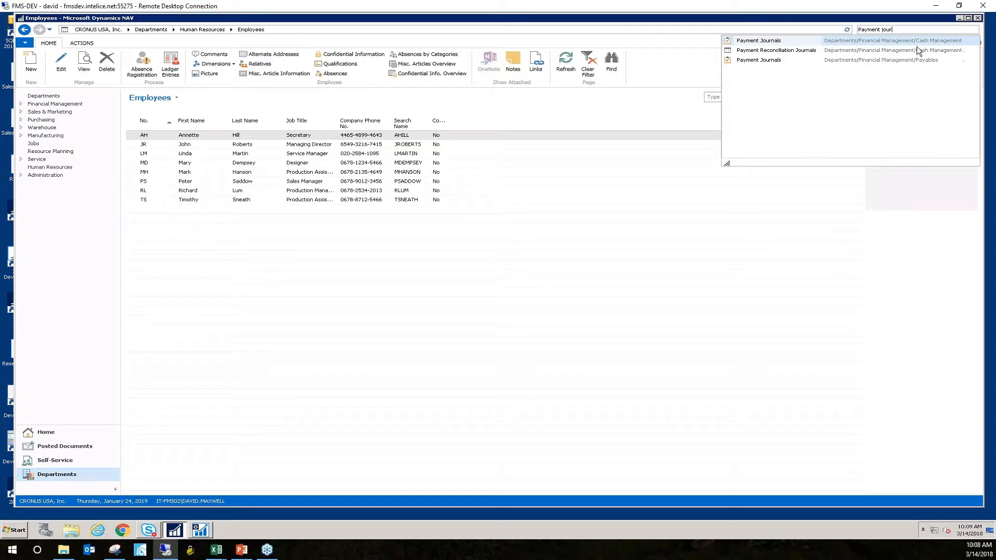
pyautogui.click(777, 44)
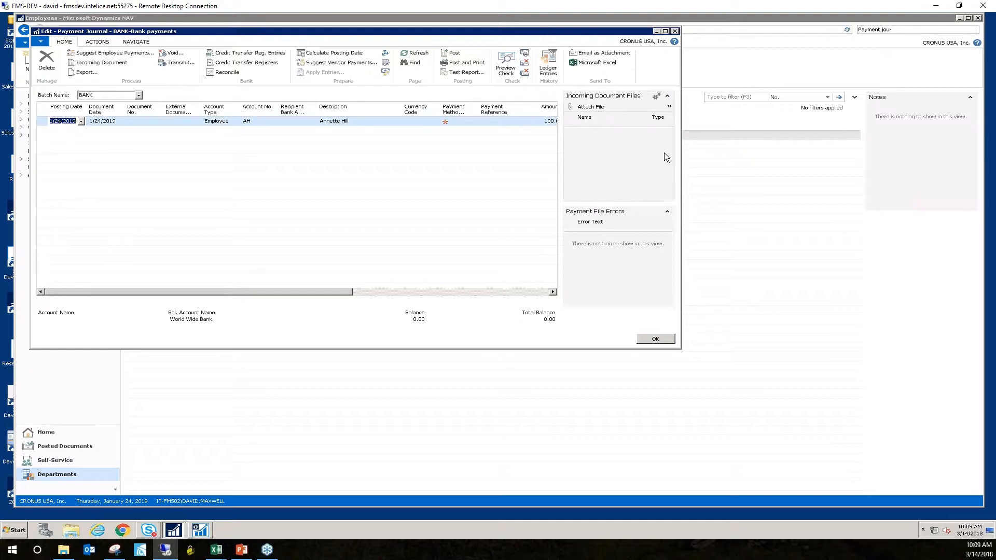
# Start Suggest Employee Payments in the BANK payment journal and set the starting document number to ABC123.
pyautogui.moveTo(681, 151); pyautogui.dragTo(820, 131)
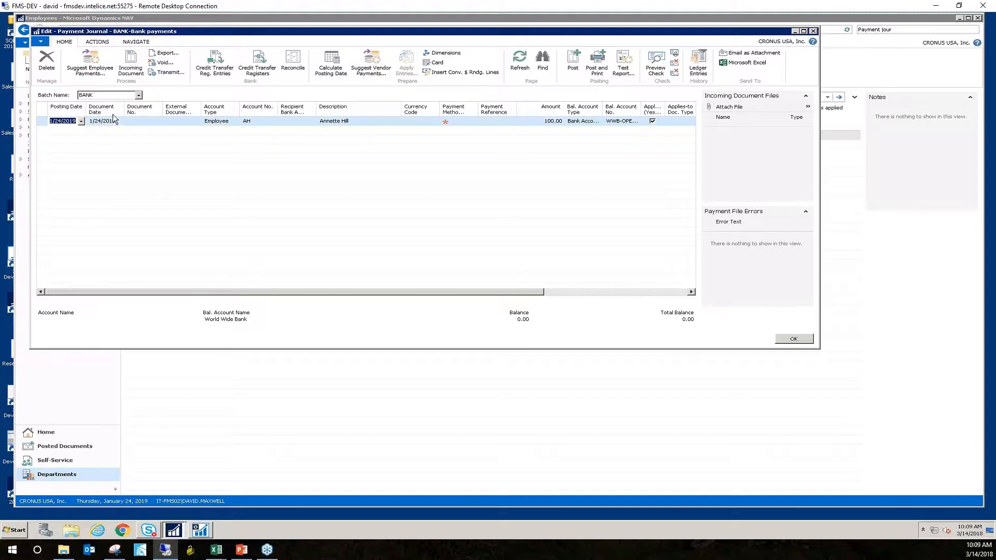
pyautogui.click(92, 64)
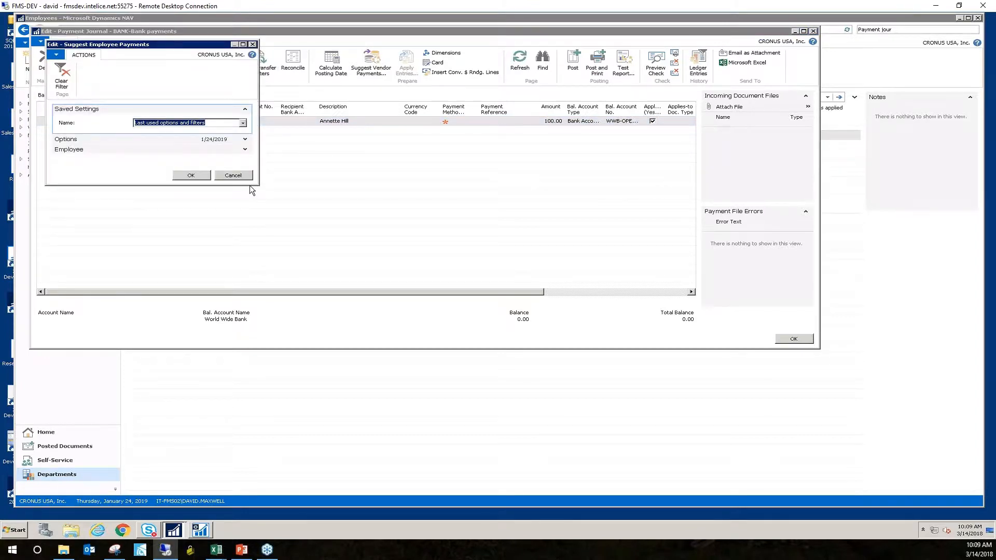
pyautogui.moveTo(259, 185); pyautogui.dragTo(313, 323)
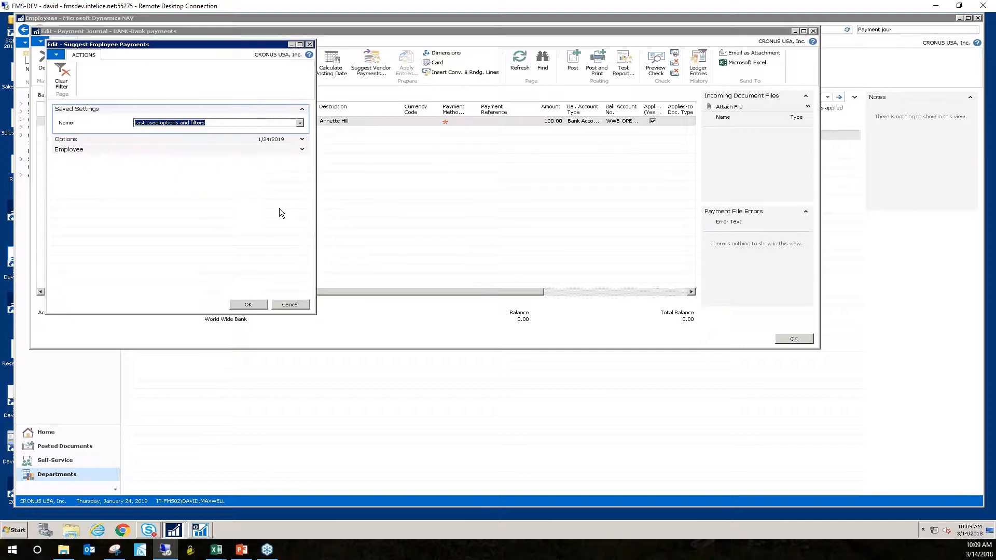
pyautogui.click(302, 140)
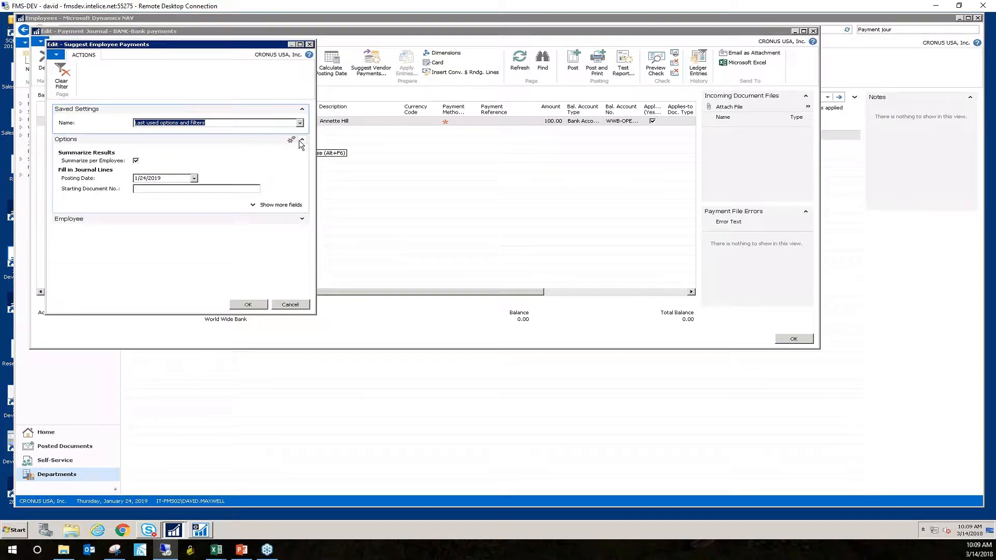
pyautogui.click(151, 189)
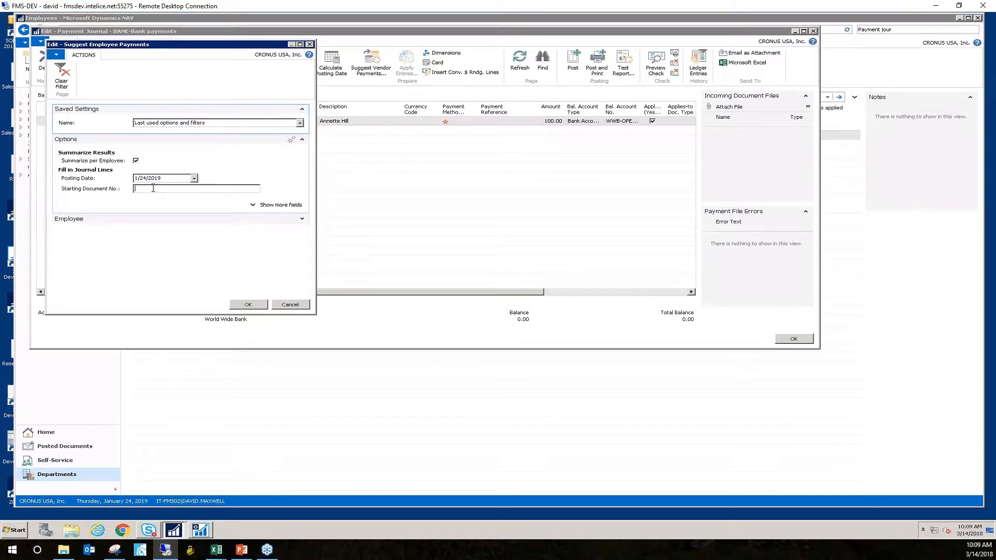
pyautogui.moveTo(164, 45); pyautogui.dragTo(407, 44)
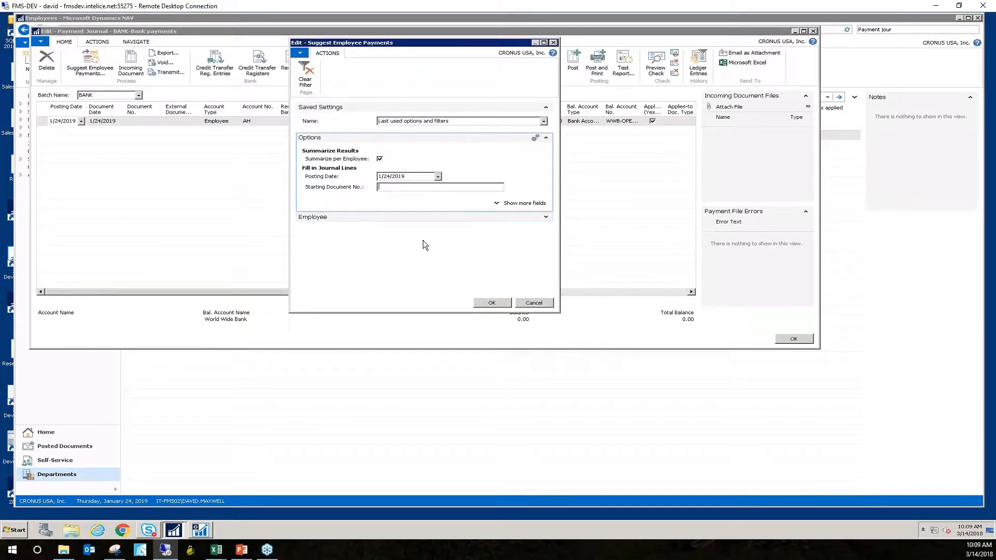
pyautogui.write('abc123')
# Check the additional bank payment options and employee filters, then create the suggested employee payment lines with Manual Check as payment type.
pyautogui.click(497, 205)
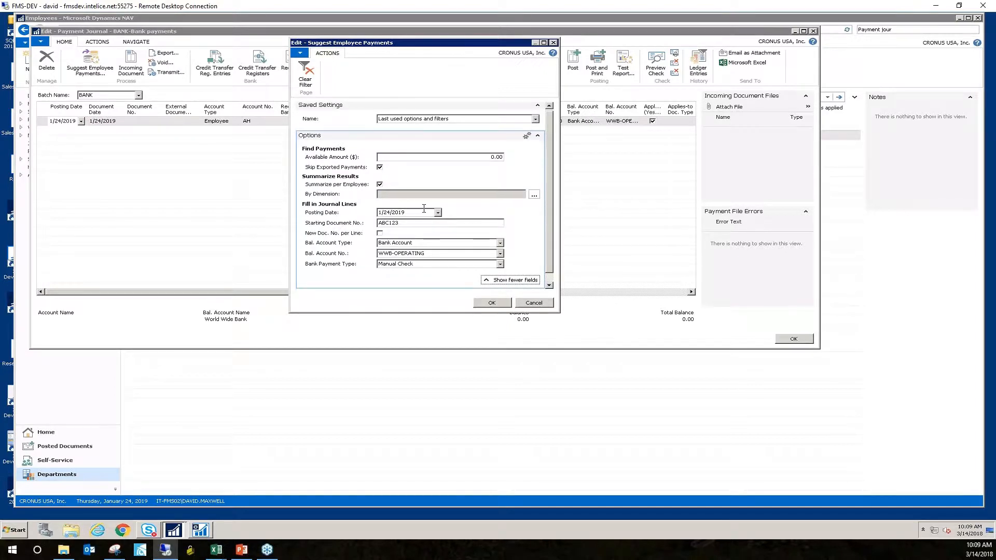
pyautogui.click(424, 253)
pyautogui.click(501, 265)
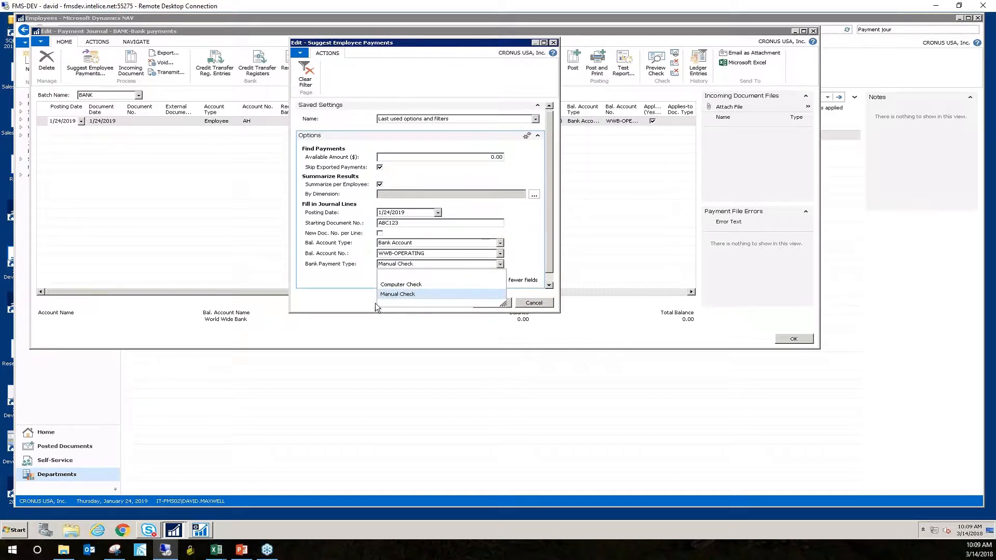
pyautogui.click(326, 279)
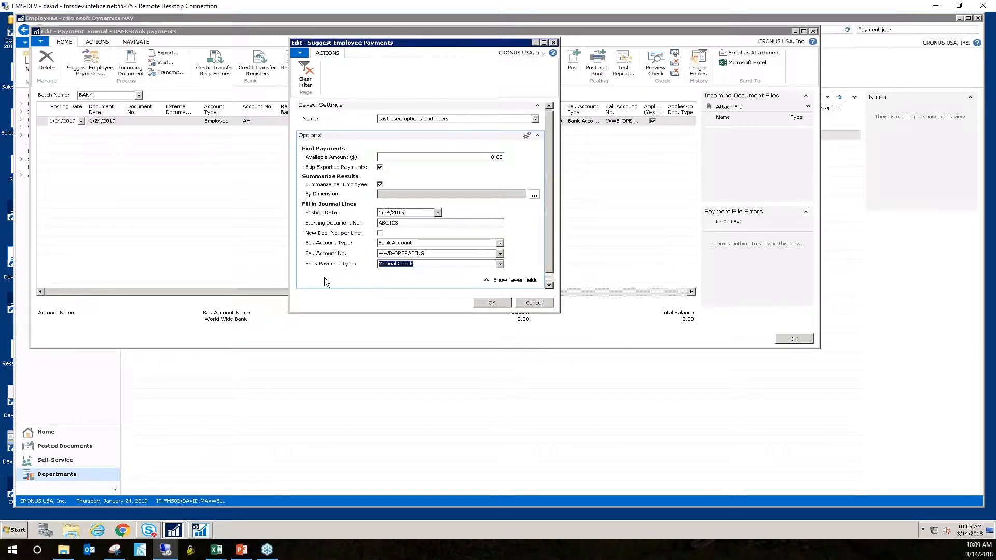
pyautogui.click(549, 285)
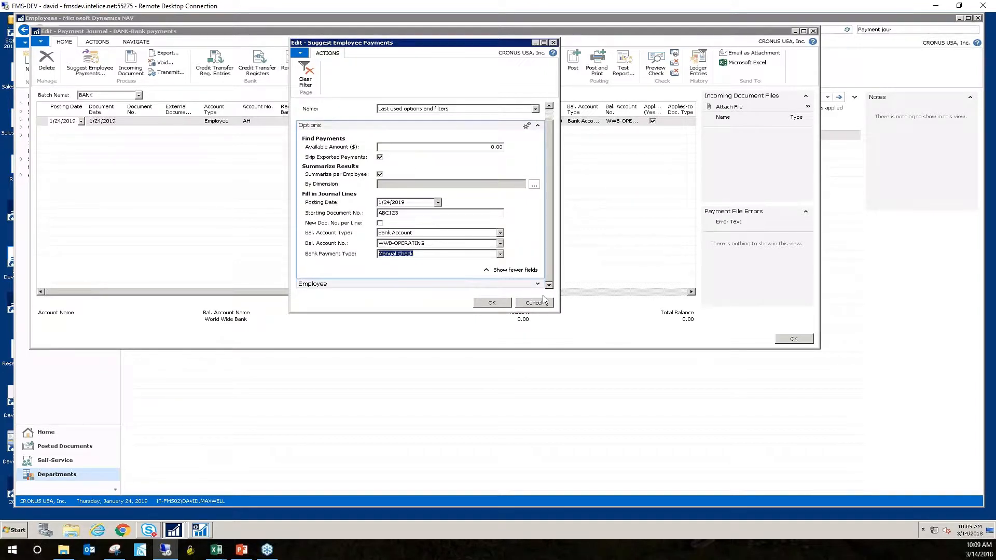
pyautogui.click(537, 284)
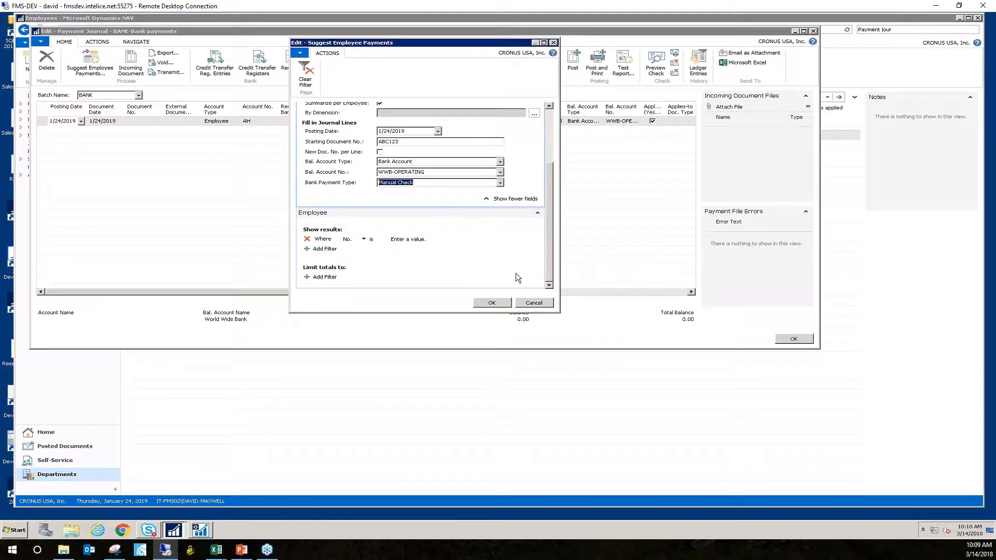
pyautogui.click(538, 213)
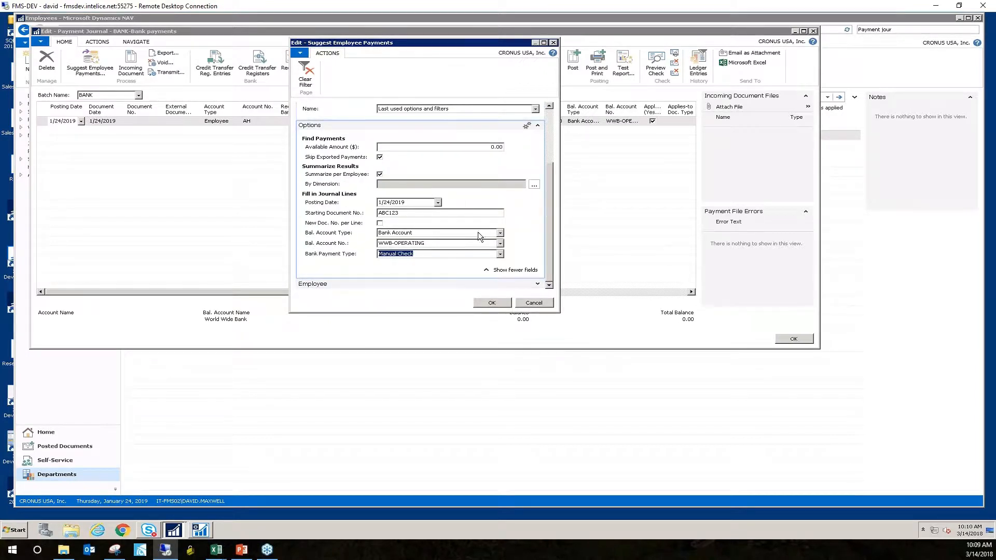
pyautogui.click(501, 303)
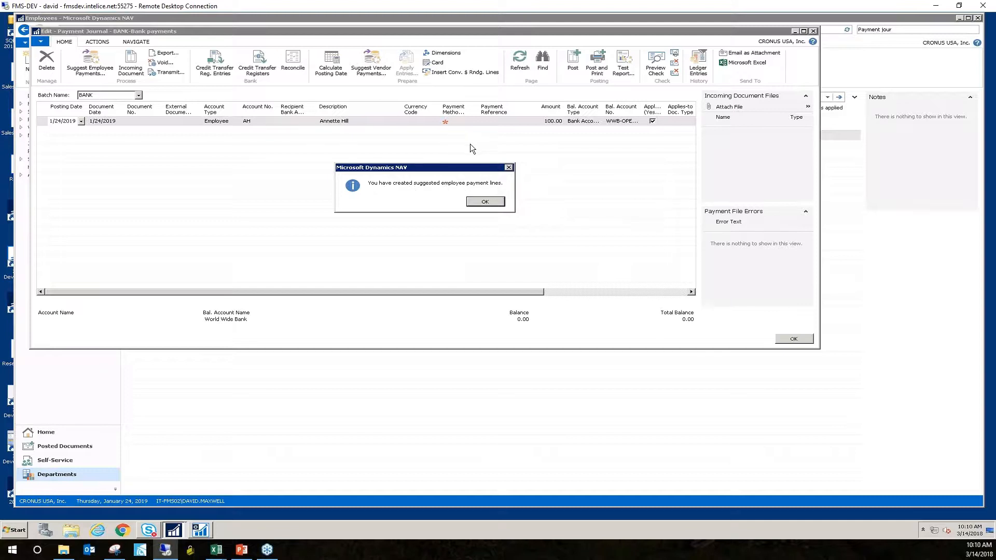
pyautogui.click(484, 202)
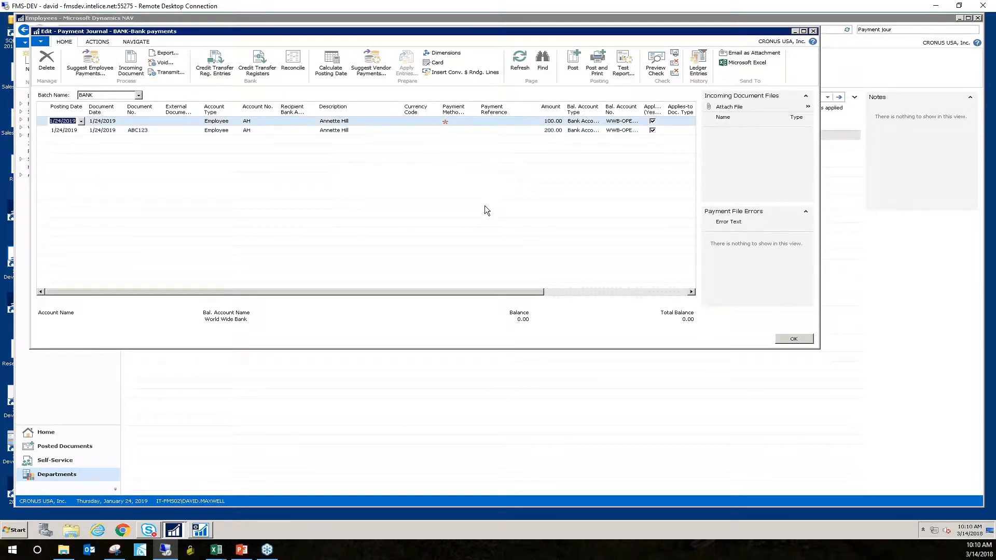
# Review the suggested employee payment lines and delete the 100.00 line that has no document number.
pyautogui.click(61, 130)
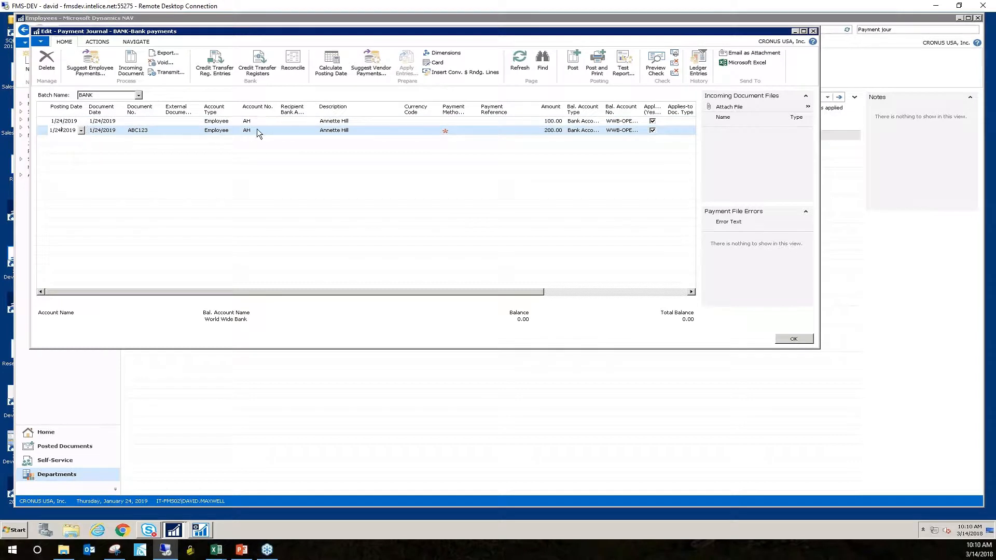
pyautogui.click(550, 133)
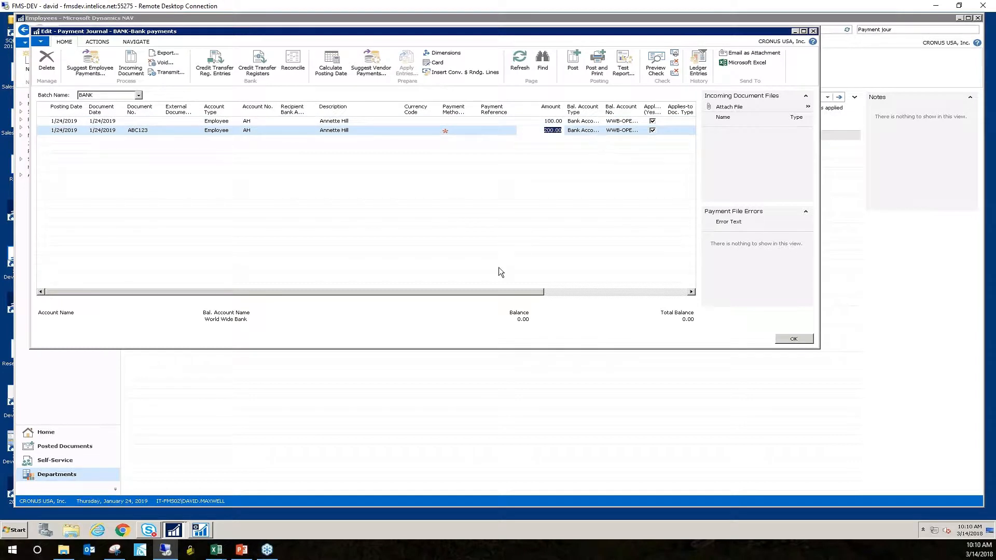
pyautogui.moveTo(484, 293); pyautogui.dragTo(633, 290)
pyautogui.rightClick(44, 122)
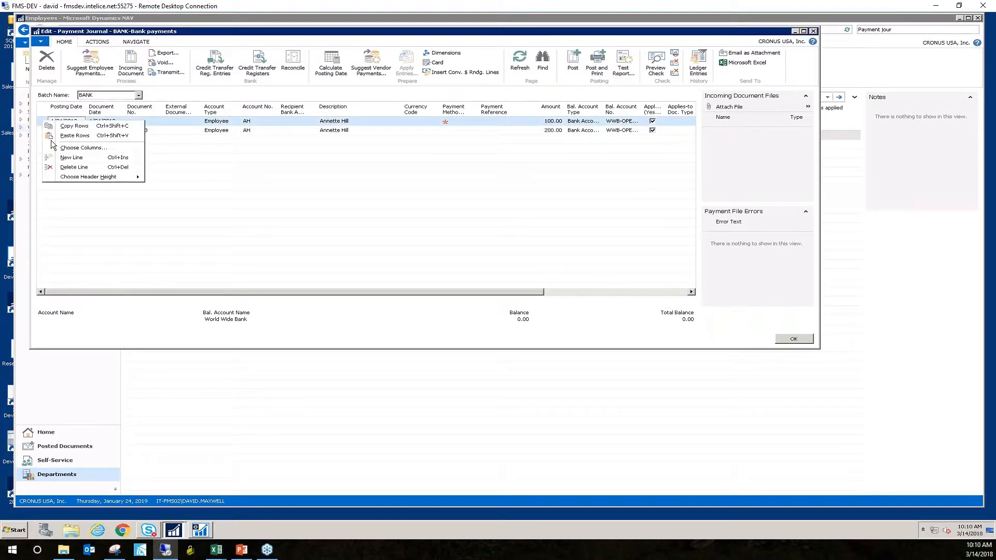
pyautogui.click(74, 168)
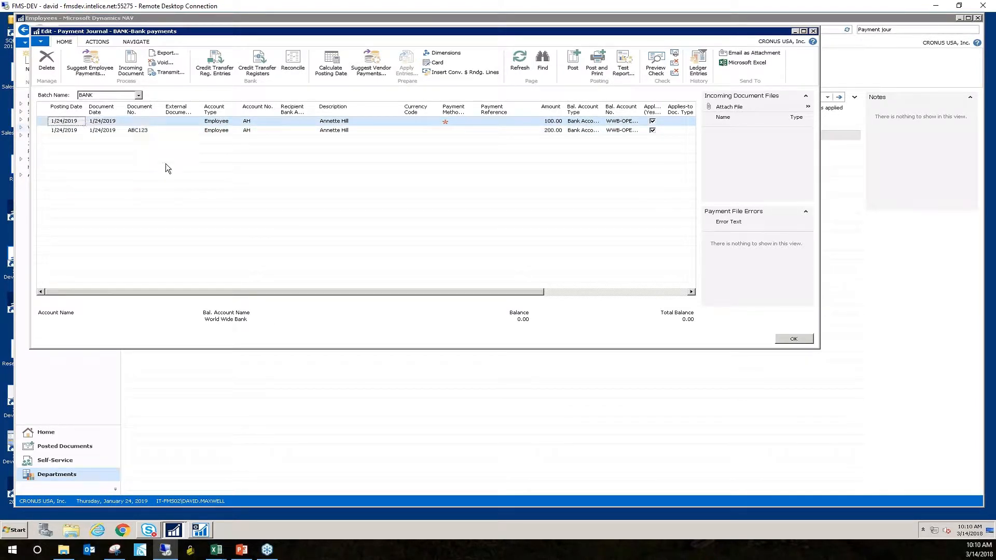
pyautogui.click(411, 202)
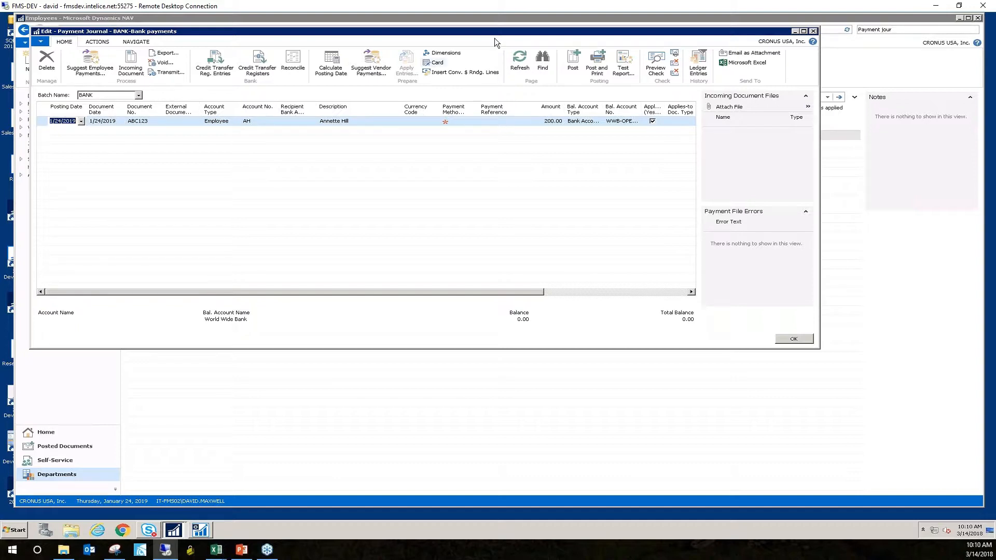
# Post the remaining employee payment line in the BANK payment journal.
pyautogui.click(573, 61)
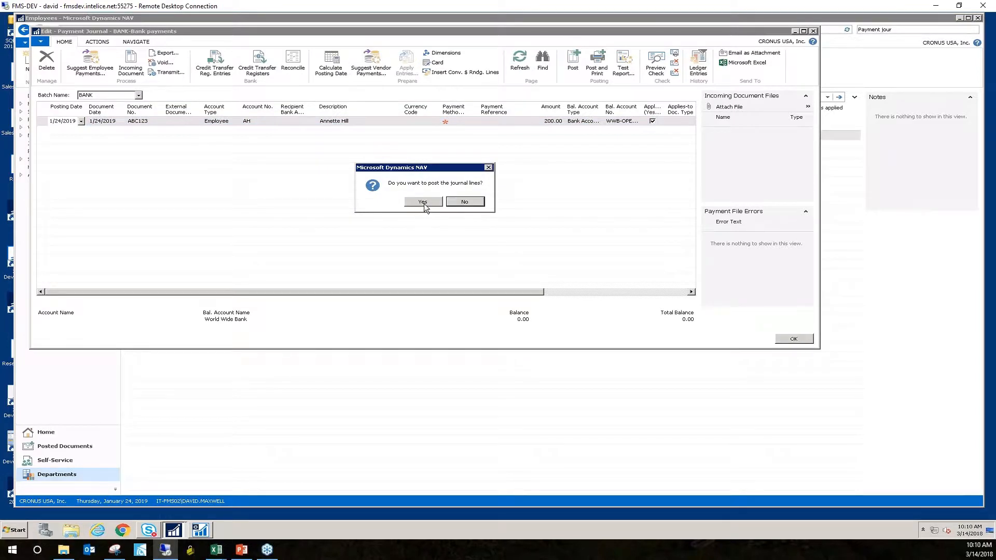
pyautogui.click(423, 201)
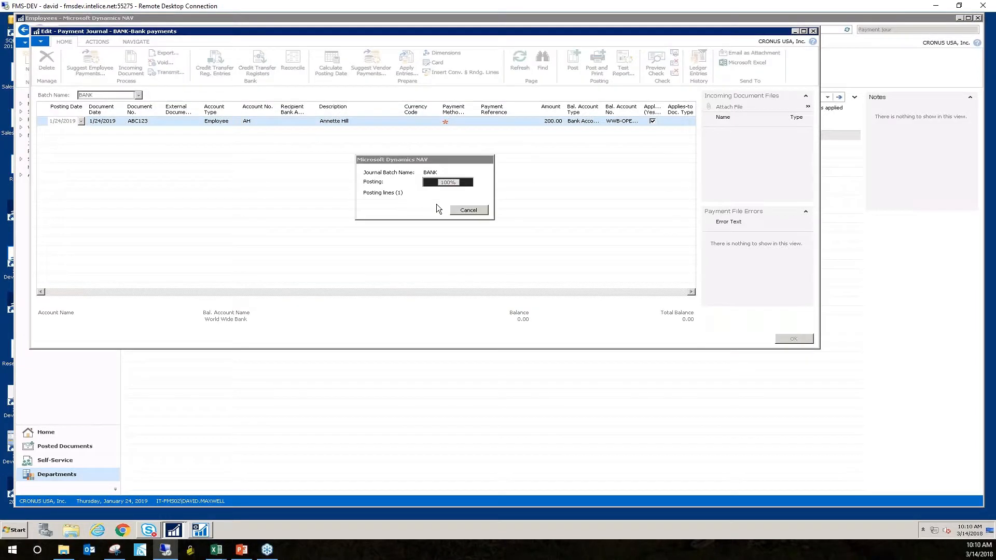
pyautogui.click(470, 201)
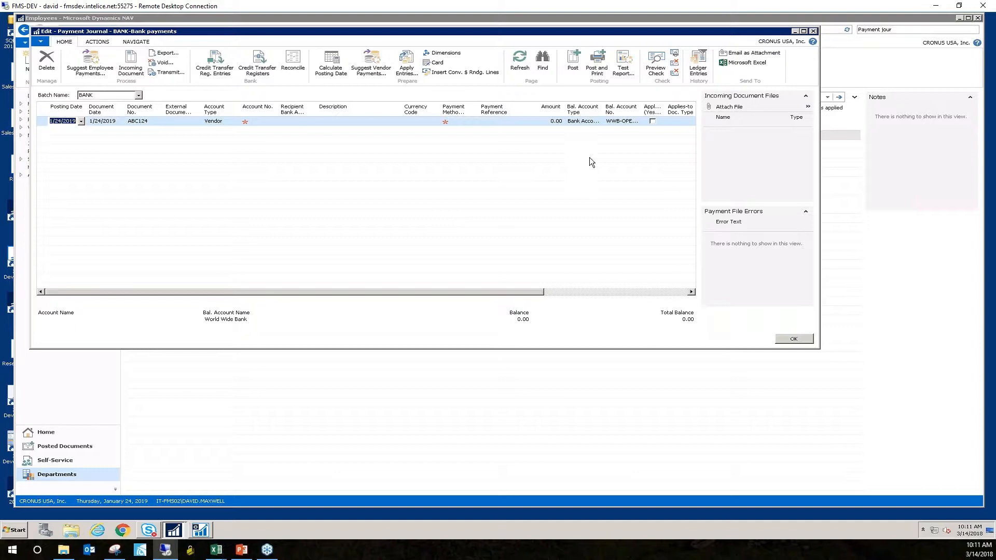
pyautogui.click(241, 550)
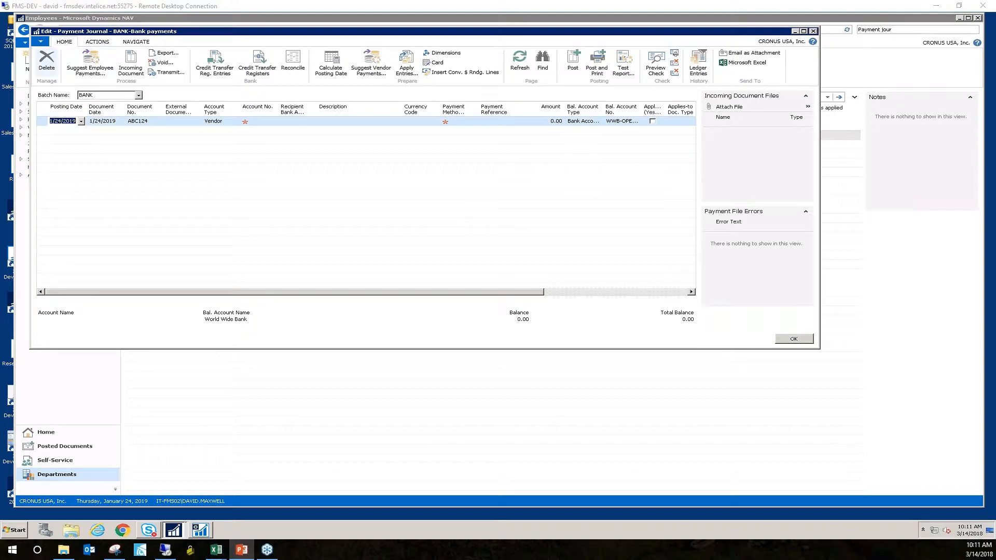
pyautogui.click(378, 93)
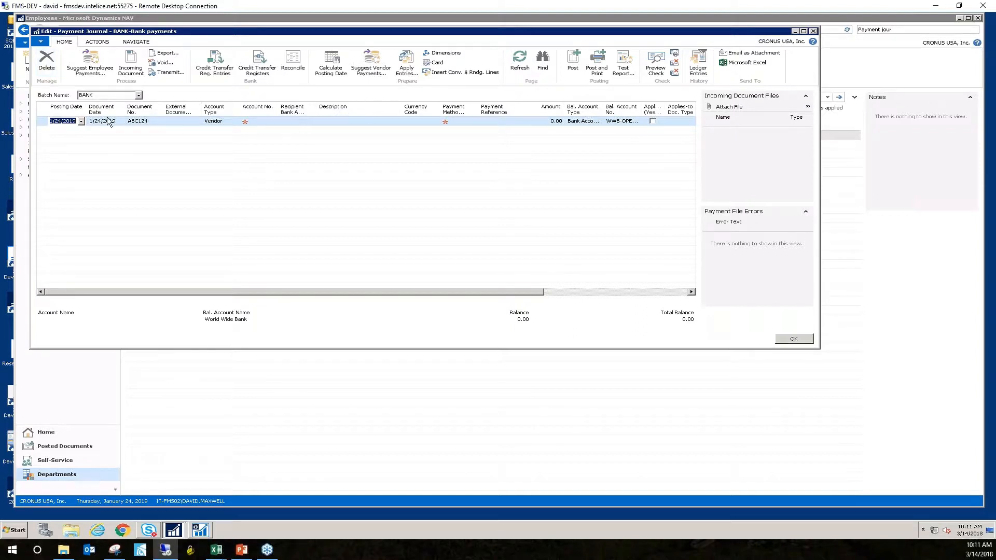
pyautogui.click(181, 122)
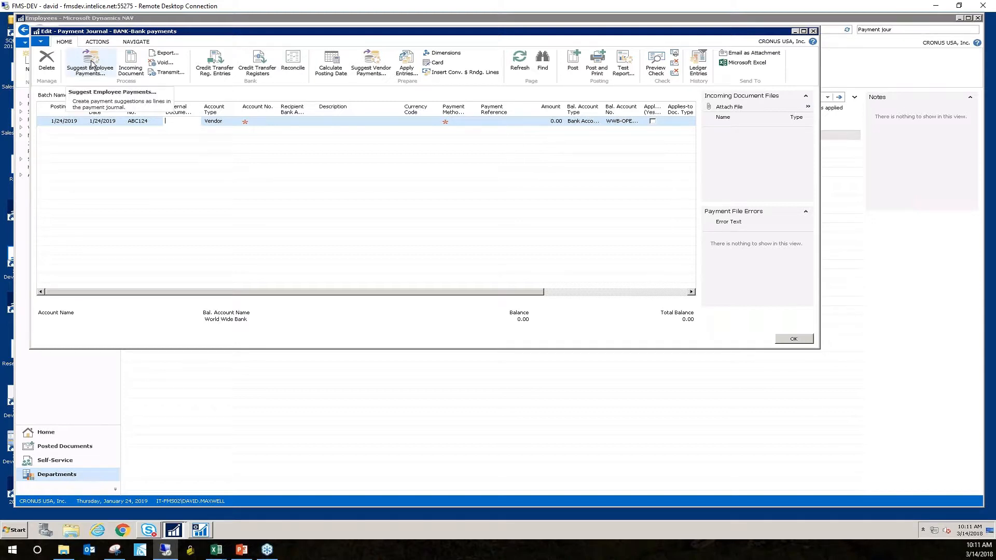
pyautogui.moveTo(463, 292)
pyautogui.mouseDown()
pyautogui.moveTo(553, 292)
pyautogui.moveTo(472, 295)
pyautogui.mouseUp()
pyautogui.moveTo(226, 293); pyautogui.dragTo(124, 299)
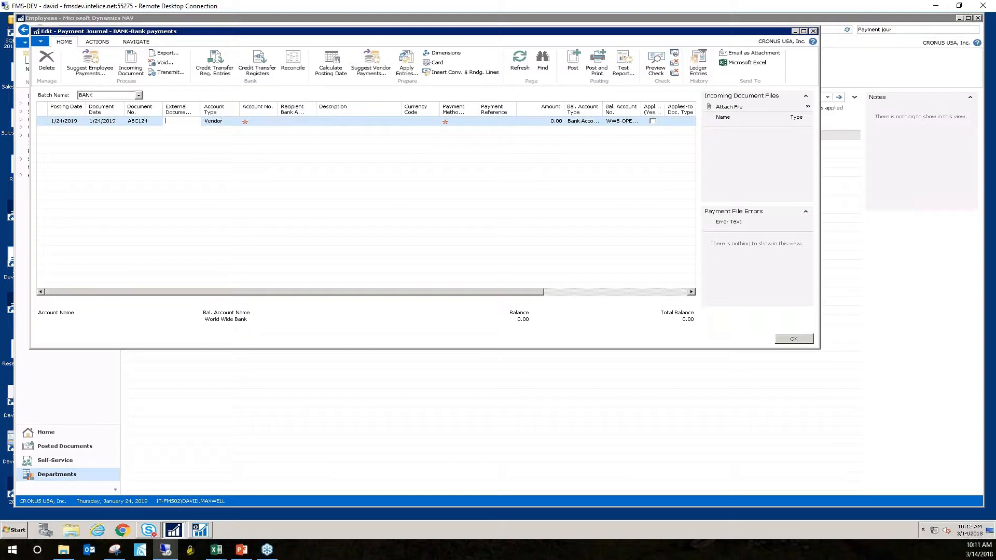
# Leave the payment journal, return to the home page and open the Application Setup/Users User Tasks list by searching for "user task".
pyautogui.click(813, 30)
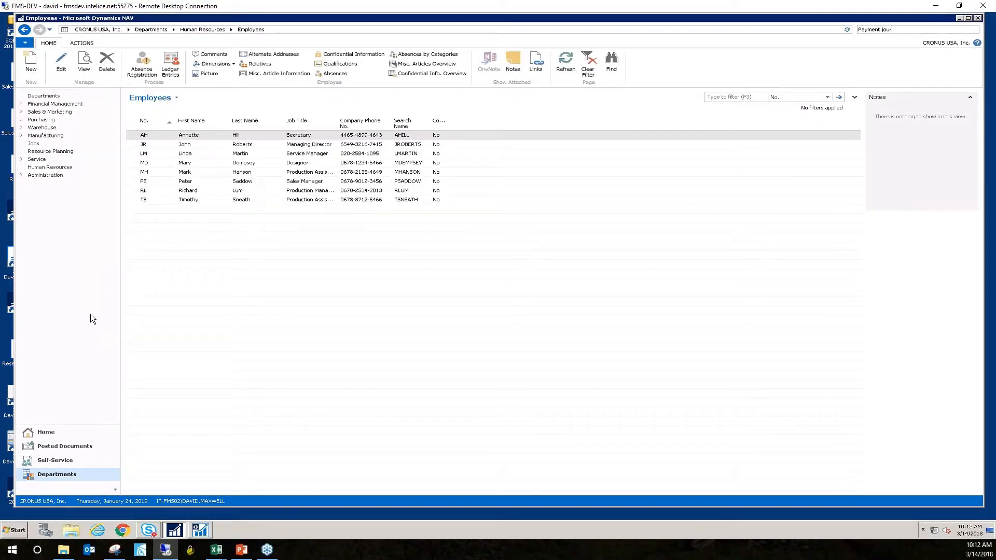
pyautogui.click(45, 434)
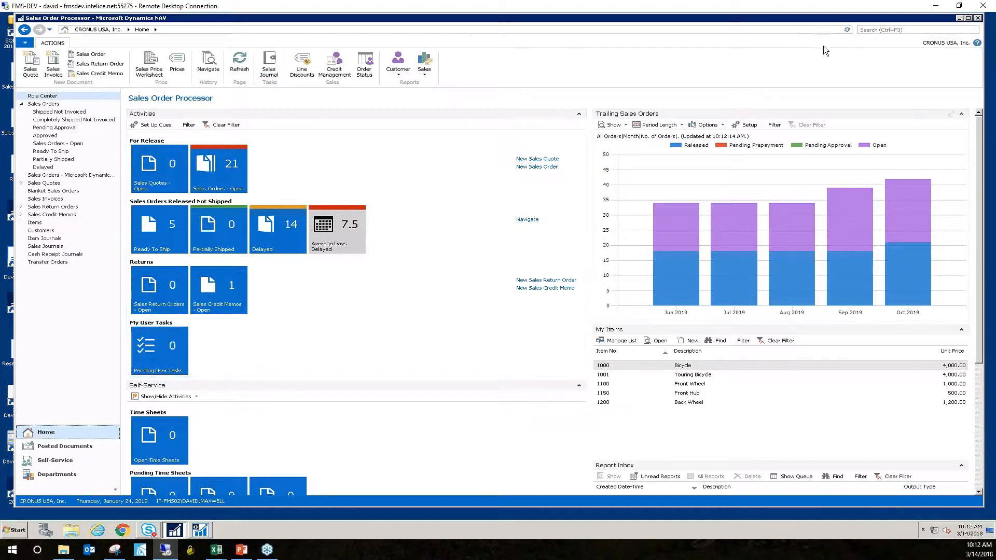
pyautogui.hotkey('ctrl', 'F3')
pyautogui.write('user task')
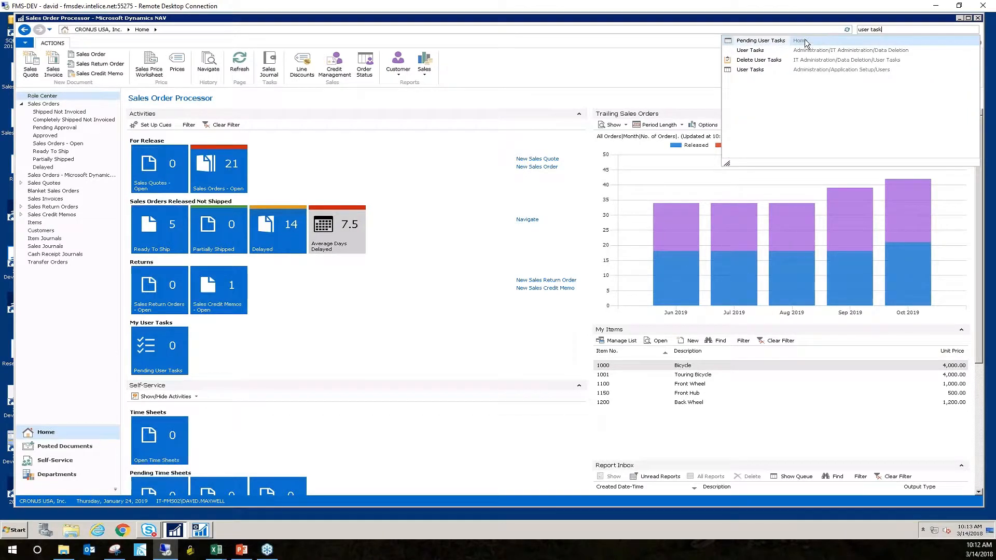
pyautogui.click(851, 71)
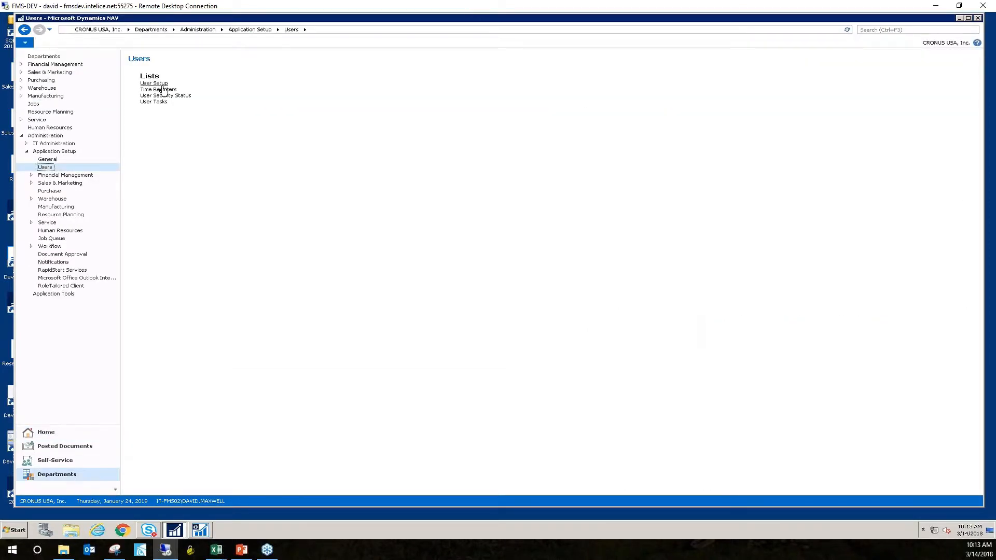
pyautogui.click(161, 104)
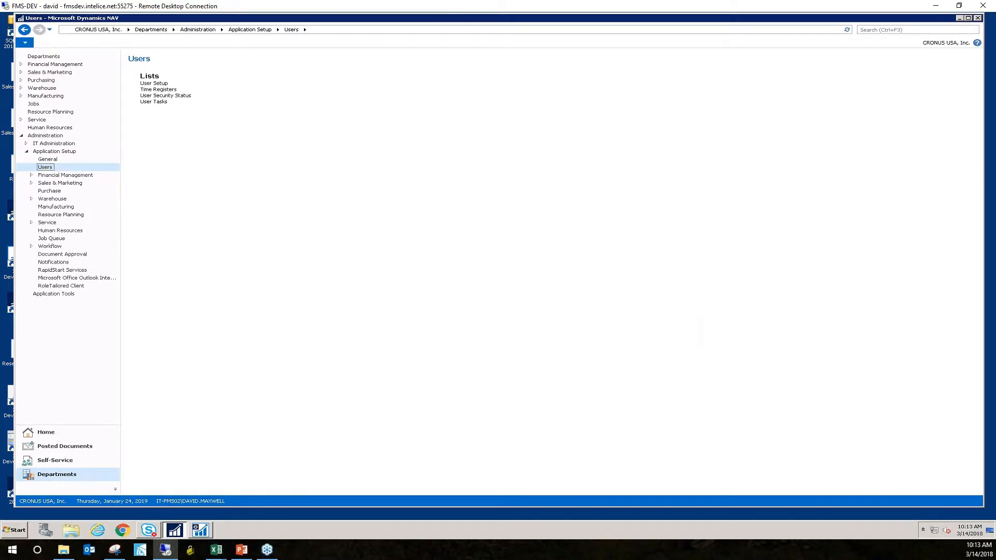
pyautogui.click(163, 103)
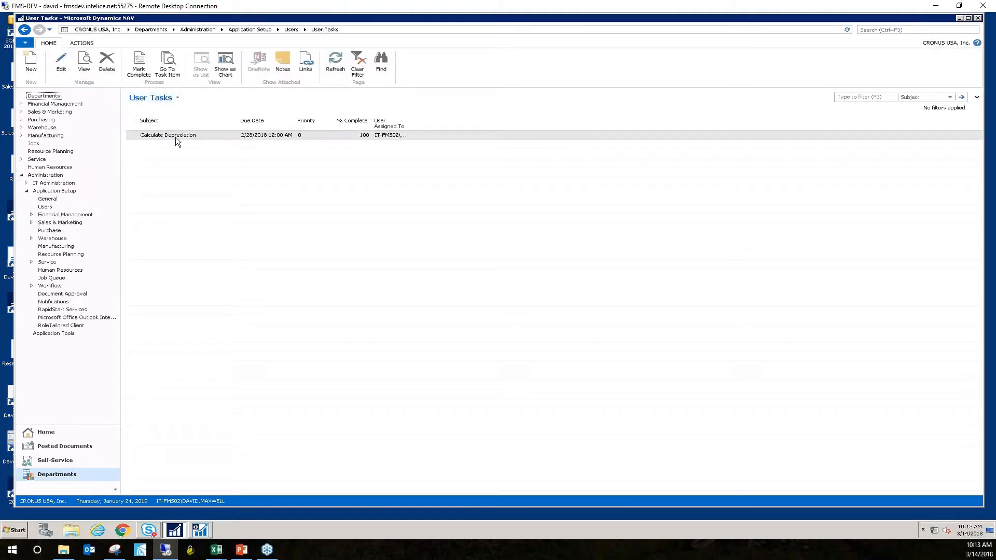
# Open the Calculate Depreciation user task for editing and enlarge its window.
pyautogui.click(191, 134)
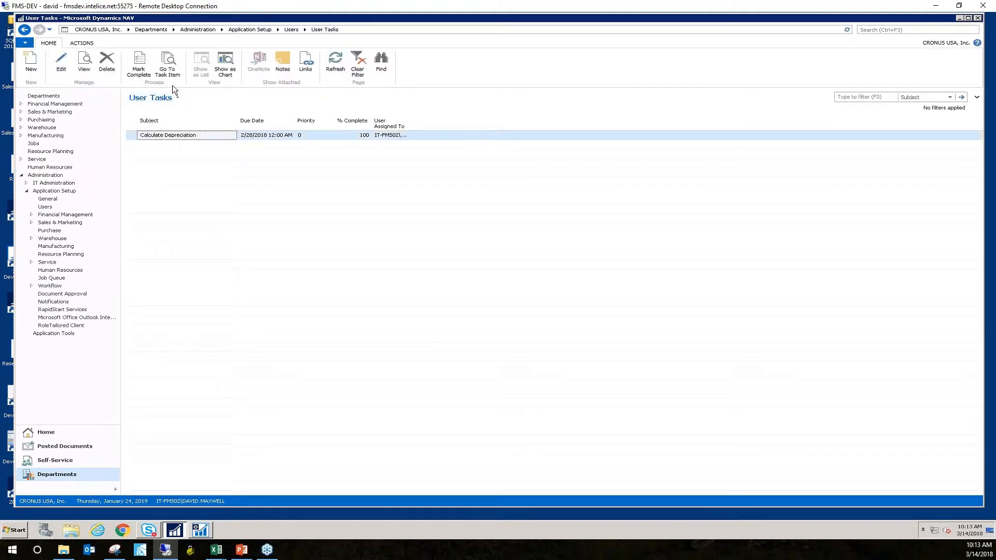
pyautogui.click(61, 61)
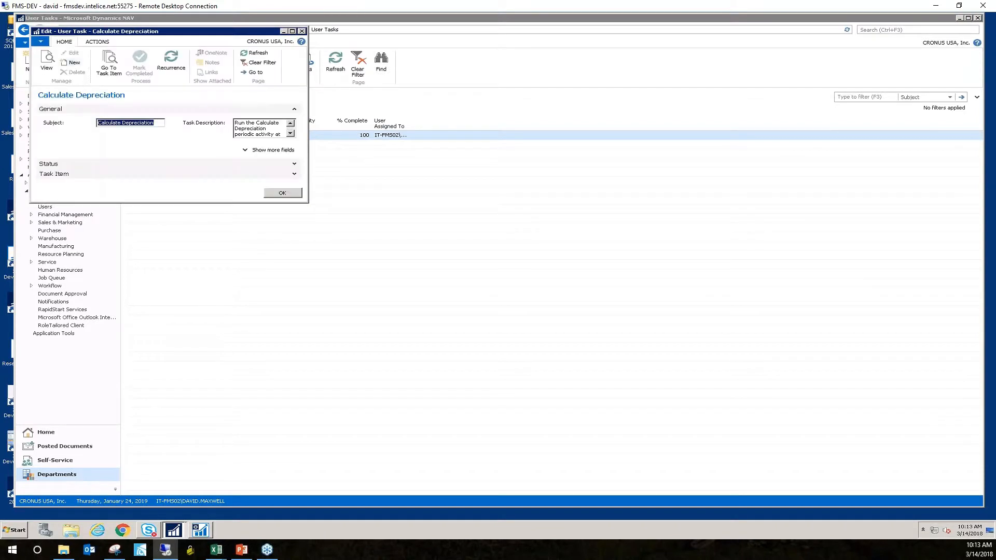
pyautogui.moveTo(263, 202); pyautogui.dragTo(274, 284)
pyautogui.moveTo(307, 238); pyautogui.dragTo(527, 231)
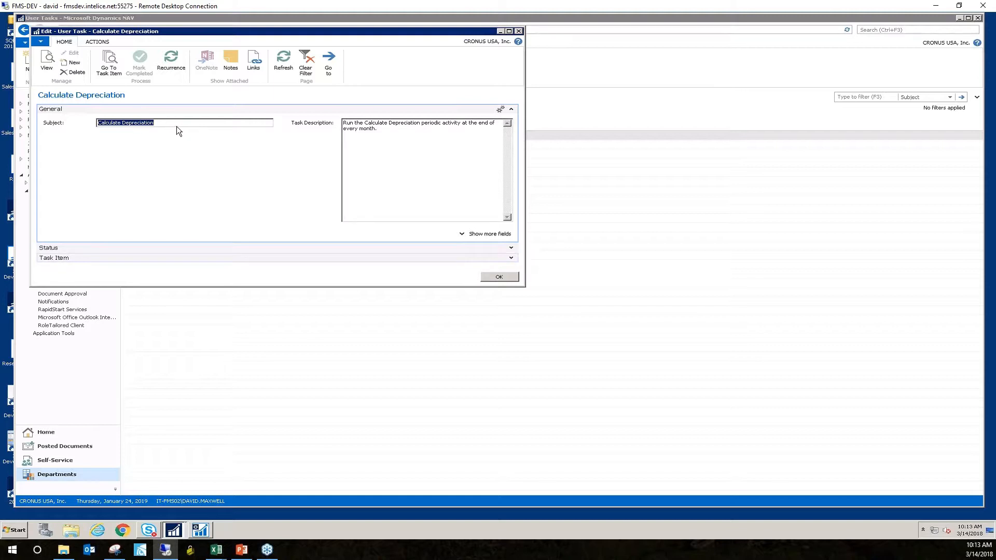
# Examine the Calculate Depreciation task's subject, assigned user, due date, completion percentage and linked task item.
pyautogui.click(236, 123)
pyautogui.click(511, 248)
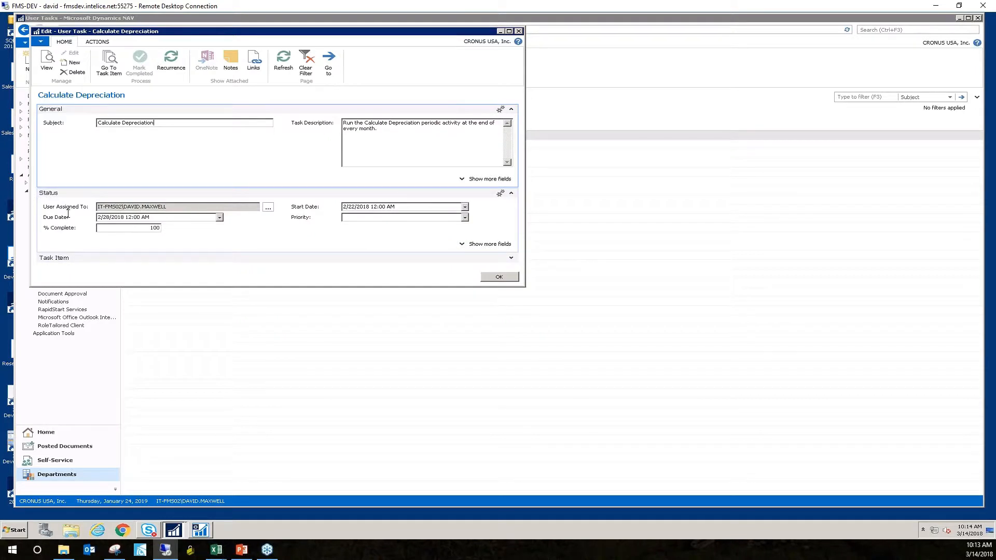
pyautogui.click(187, 208)
pyautogui.click(162, 218)
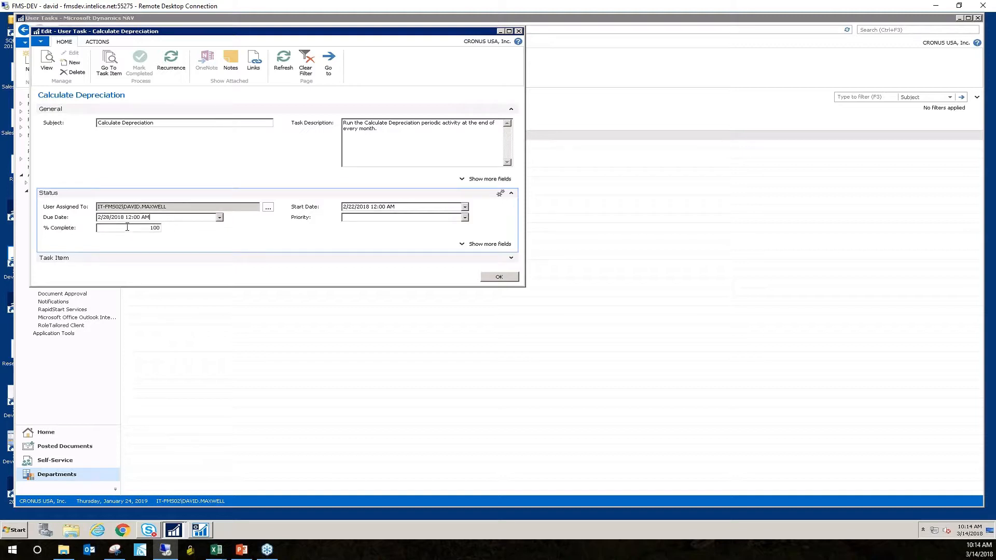
pyautogui.moveTo(147, 228); pyautogui.dragTo(164, 229)
pyautogui.click(512, 259)
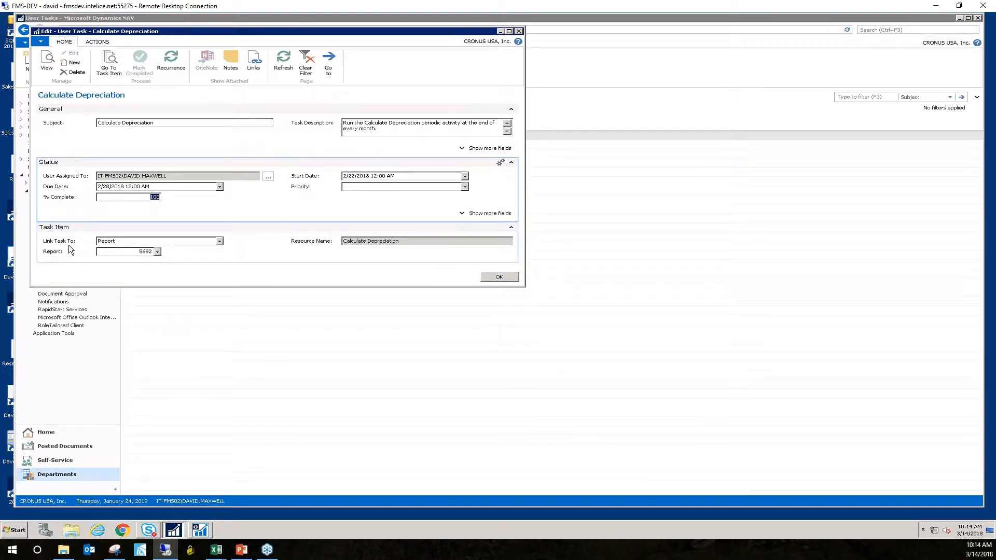
# Look up the report objects that can be linked to the user task, widen the list and cancel the lookup.
pyautogui.click(135, 241)
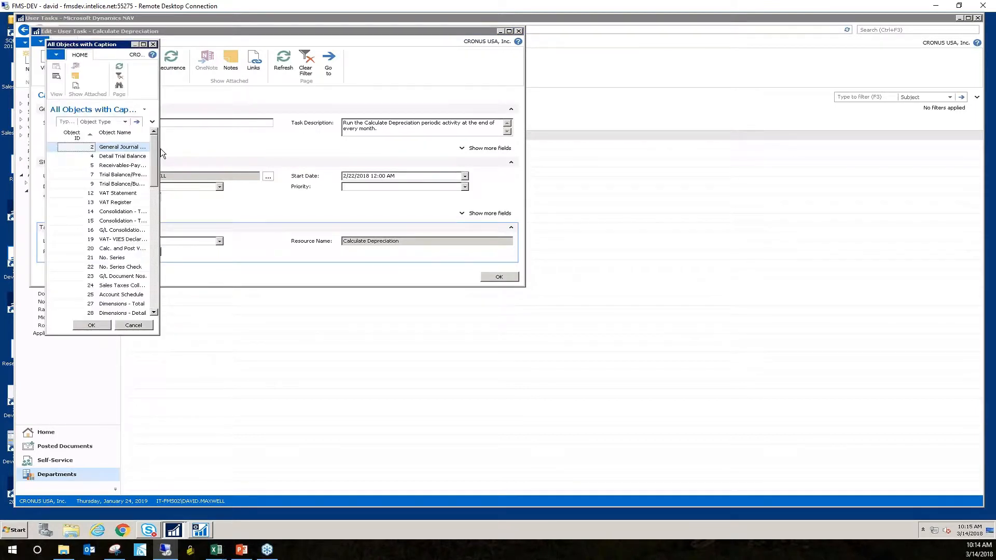
pyautogui.moveTo(160, 148); pyautogui.dragTo(267, 150)
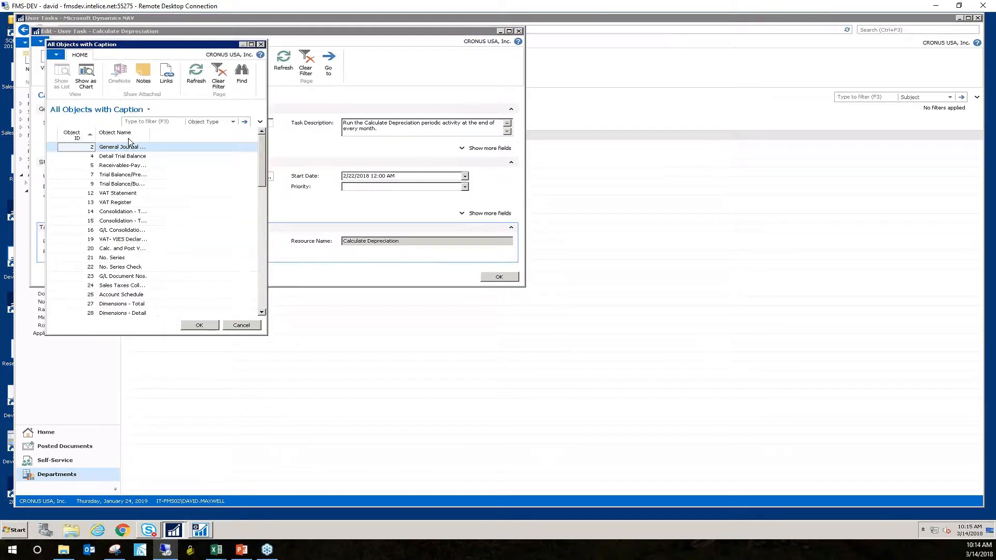
pyautogui.click(241, 325)
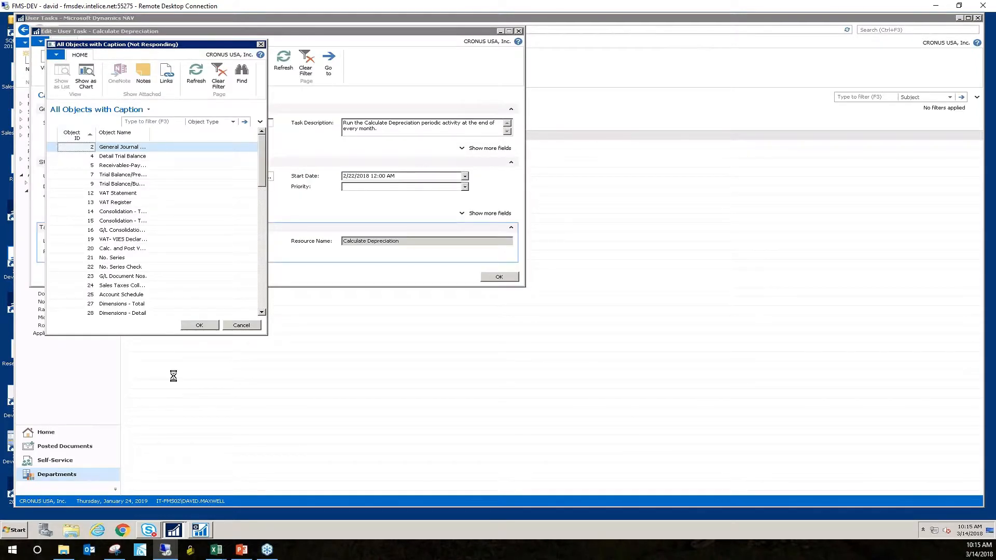
pyautogui.hotkey('alt', 'Tab')
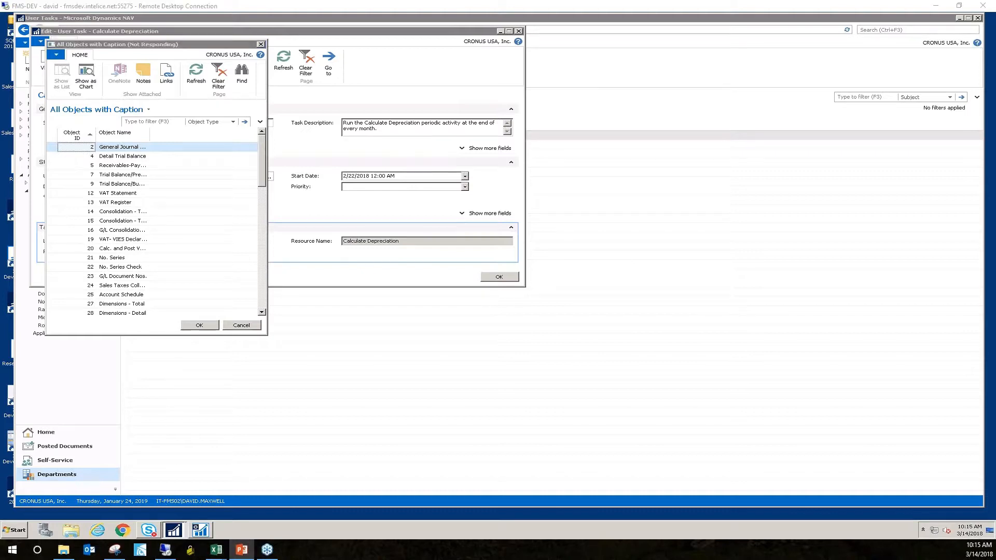
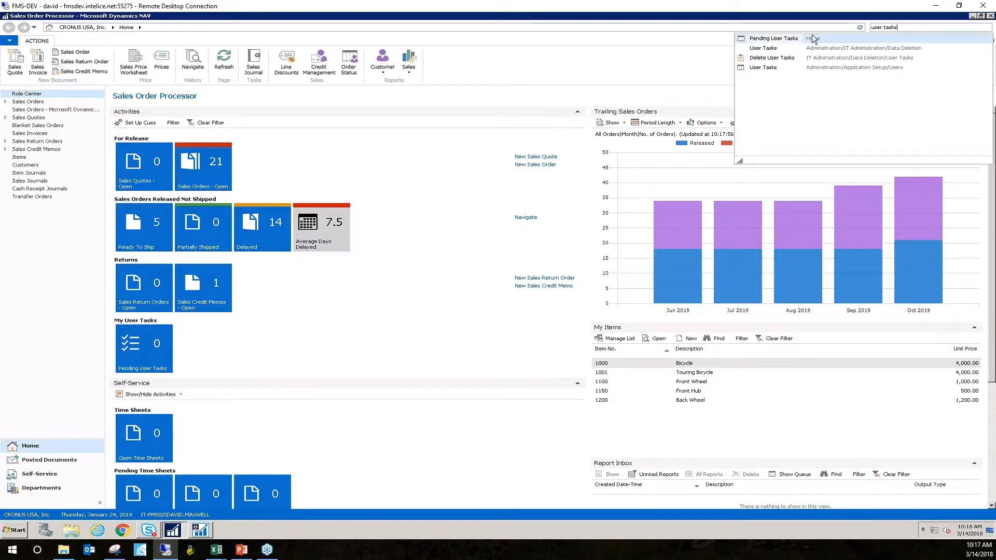
# Open the Calculate Depreciation task from the User Tasks list under Application Setup/Users, and show its Status details in a taller window.
pyautogui.click(831, 71)
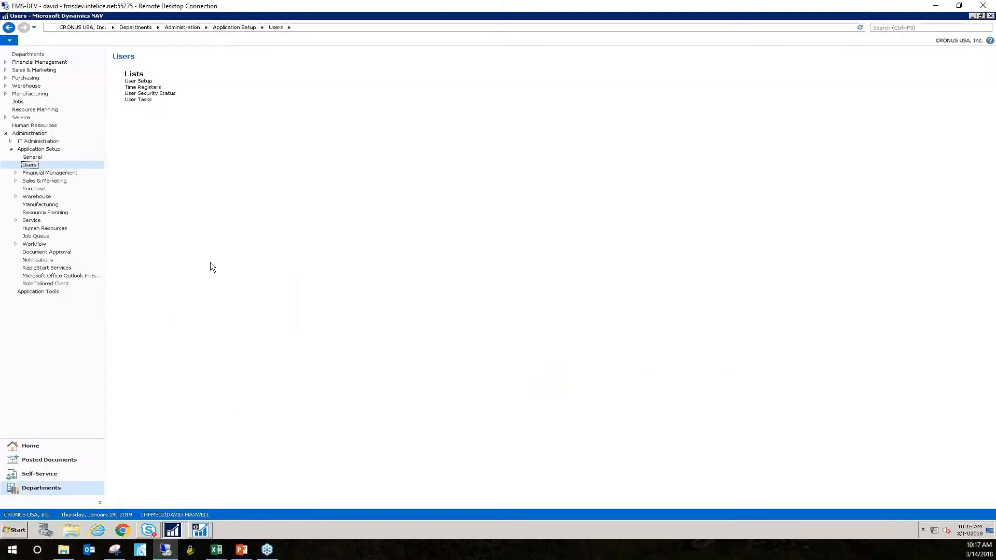
pyautogui.click(139, 101)
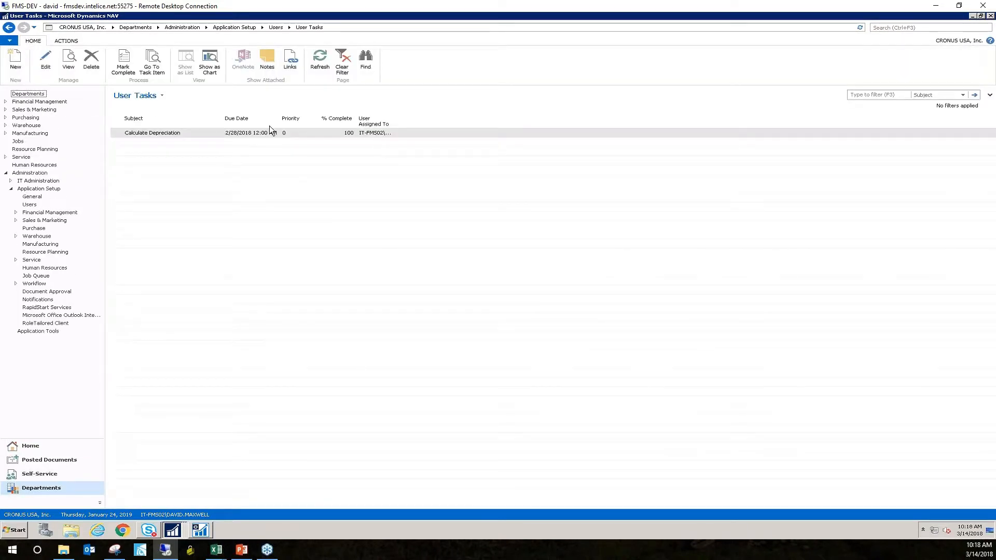
pyautogui.click(154, 137)
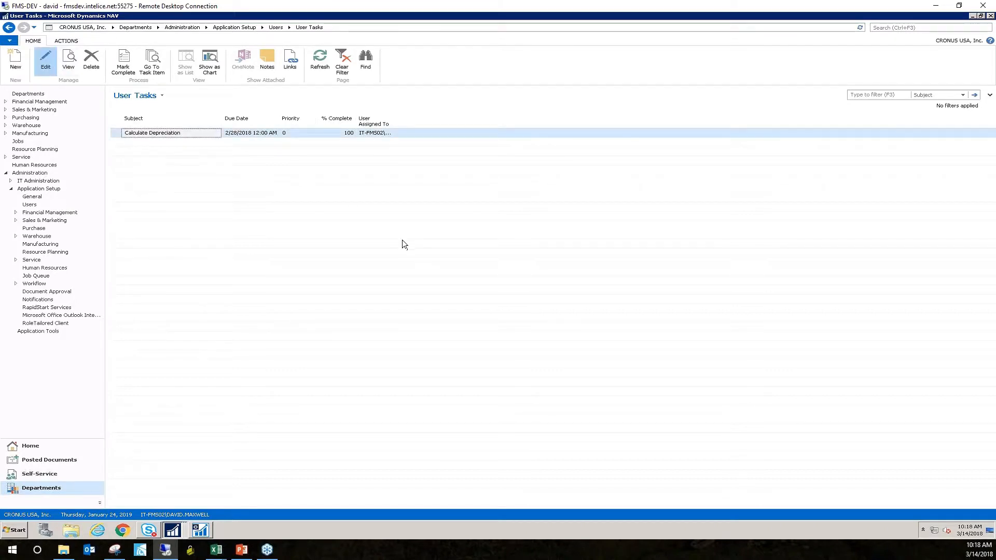
pyautogui.hotkey('ctrl', 'shift', 'e')
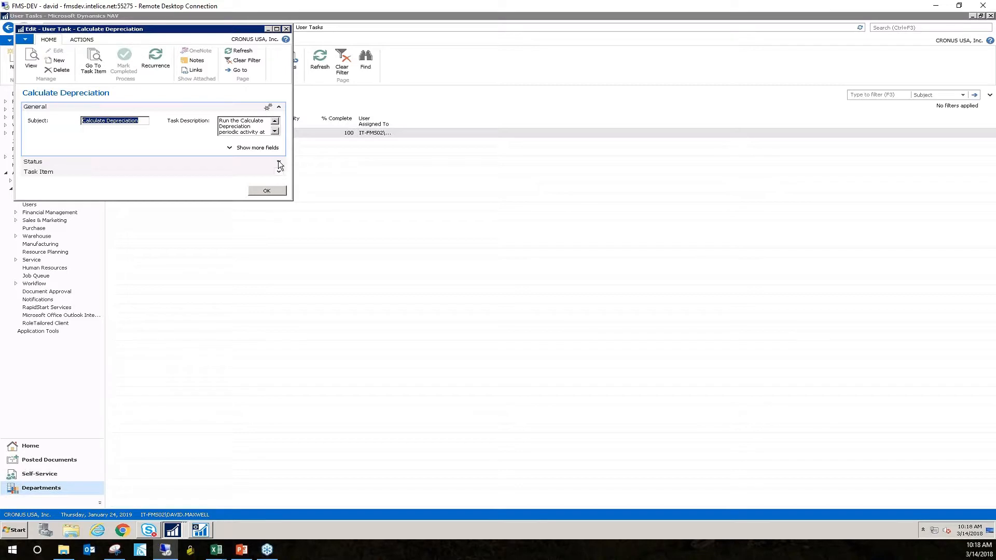
pyautogui.click(279, 162)
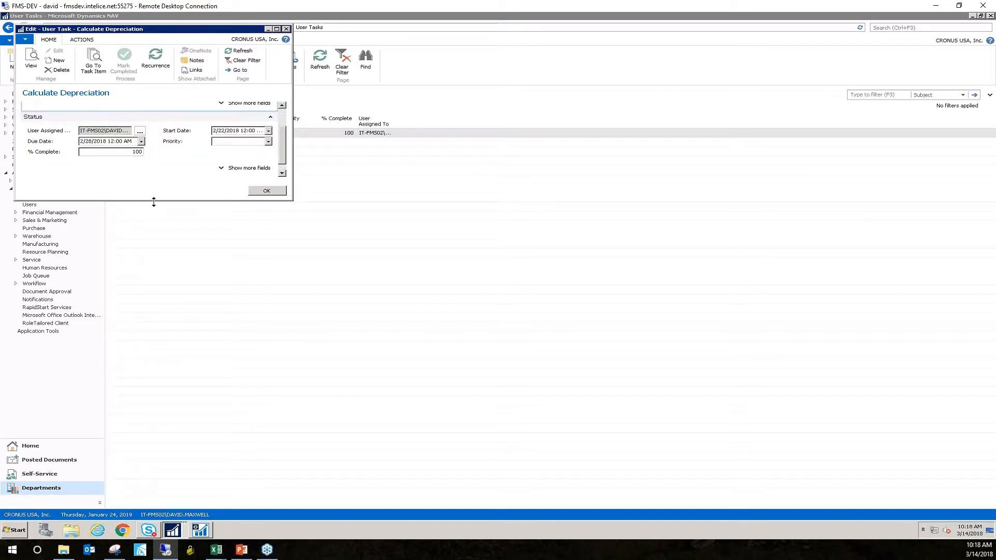
pyautogui.moveTo(158, 201); pyautogui.dragTo(170, 283)
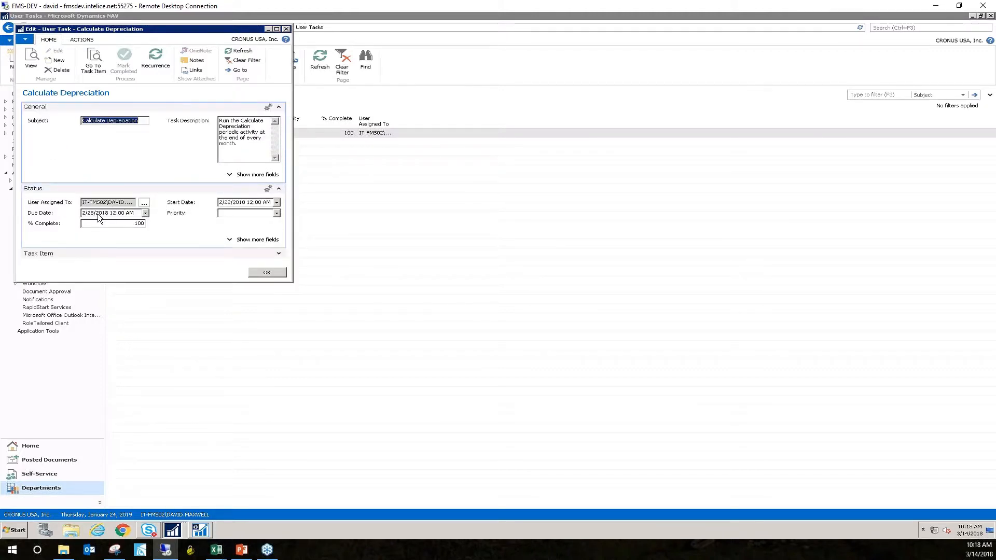
# Set the Calculate Depreciation task's due date to 3/31/2018.
pyautogui.click(145, 213)
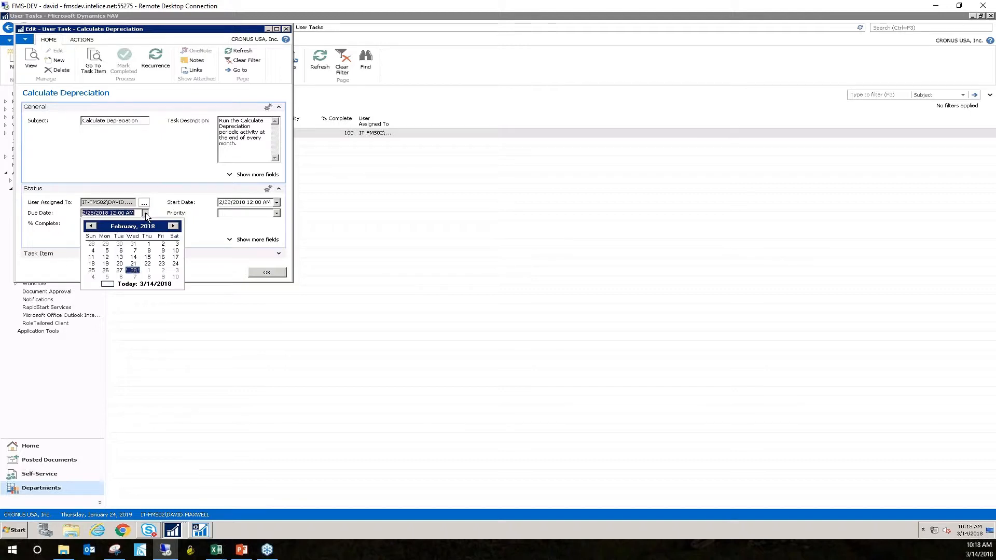
pyautogui.click(173, 226)
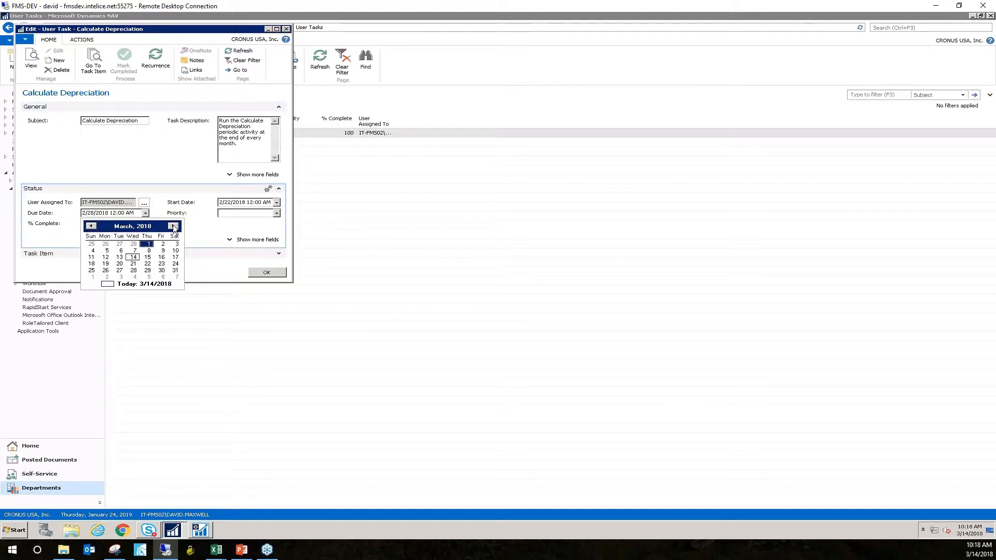
pyautogui.click(170, 270)
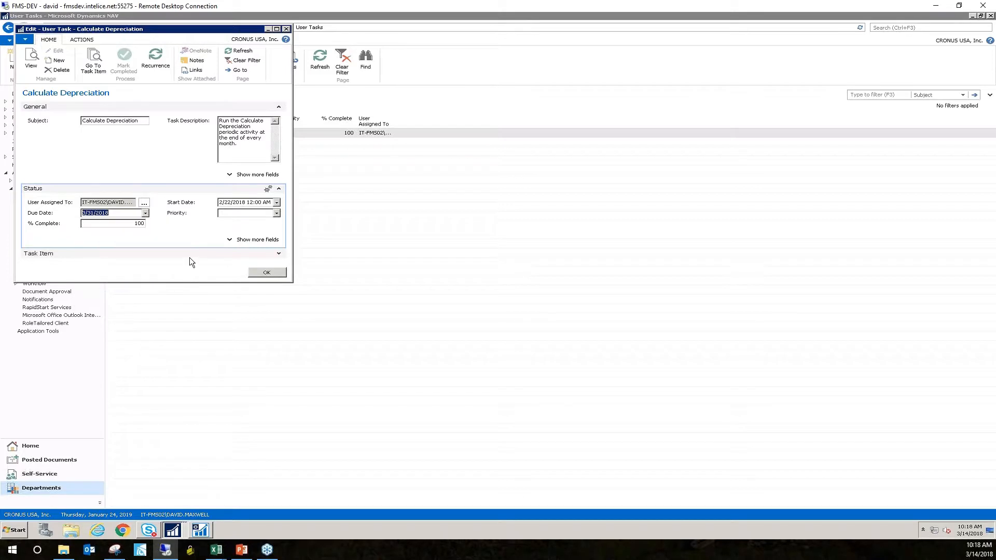
pyautogui.click(276, 202)
pyautogui.click(114, 211)
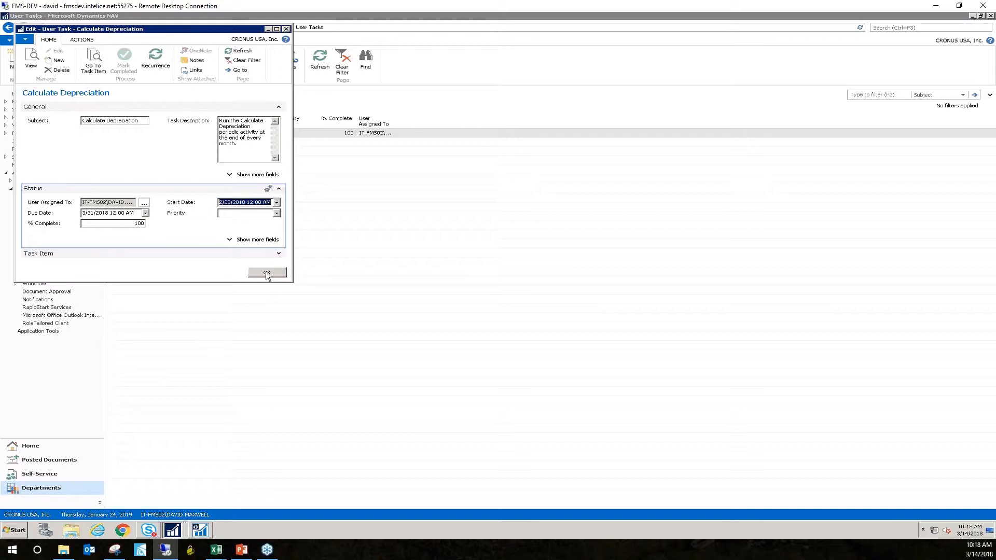
# View the Calculate Depreciation request window linked as the task item, close it without running it, and close the user task.
pyautogui.click(87, 41)
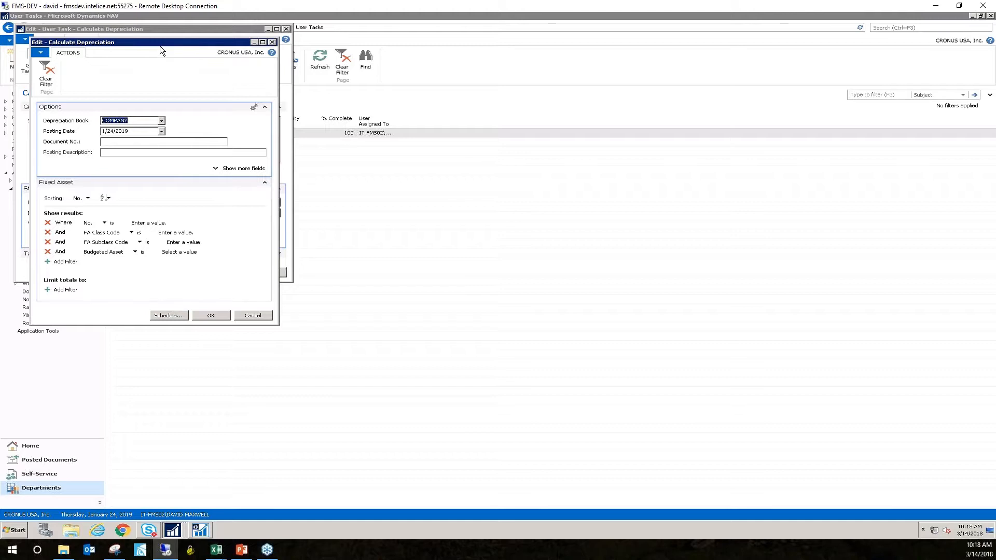
pyautogui.moveTo(160, 46); pyautogui.dragTo(457, 91)
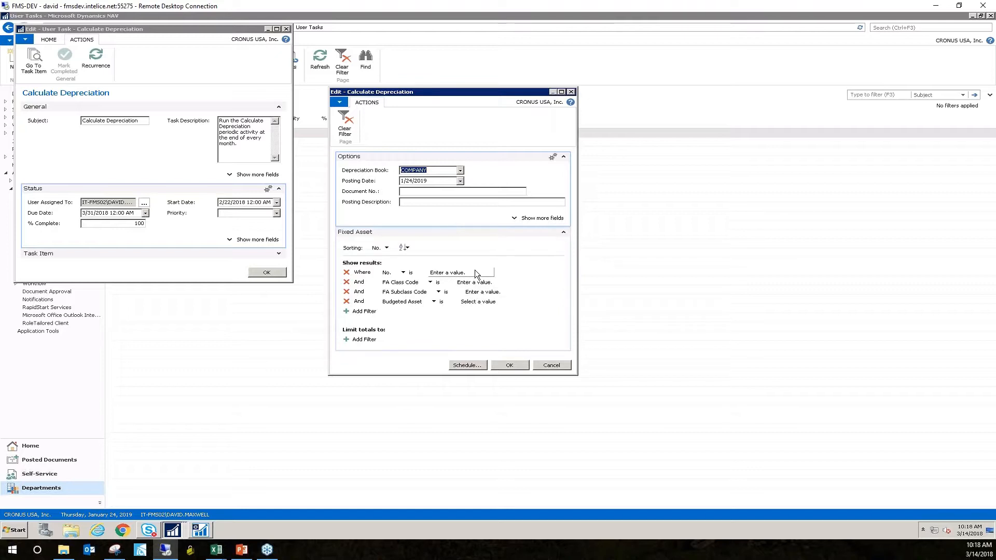
pyautogui.click(571, 92)
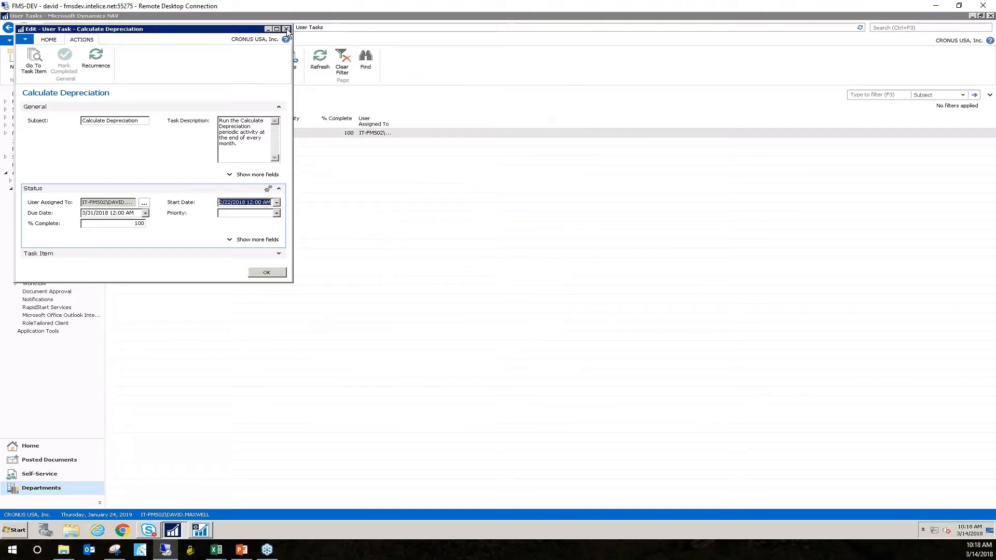
pyautogui.click(268, 273)
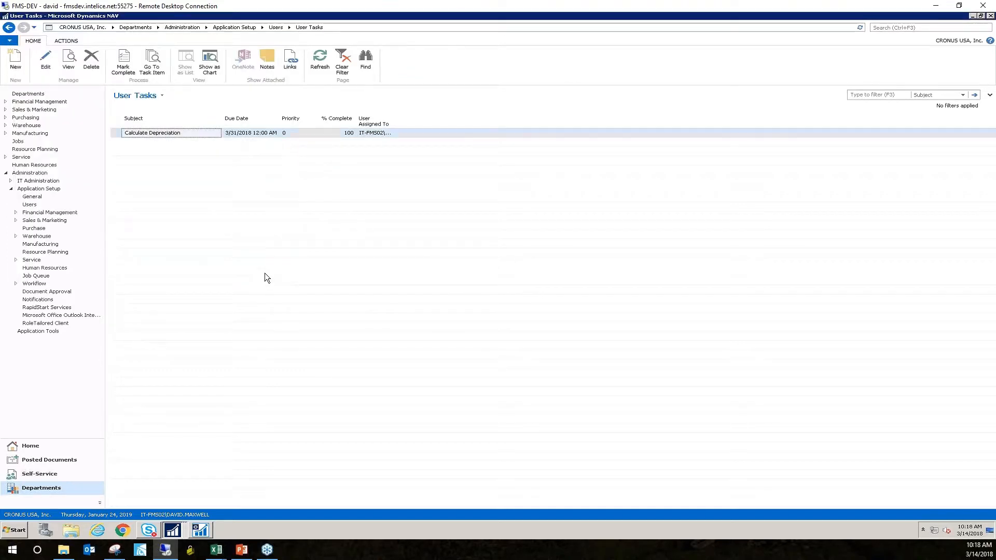
# Return to the Role Center, check the Pending User Tasks list under My User Tasks, and close it.
pyautogui.click(30, 447)
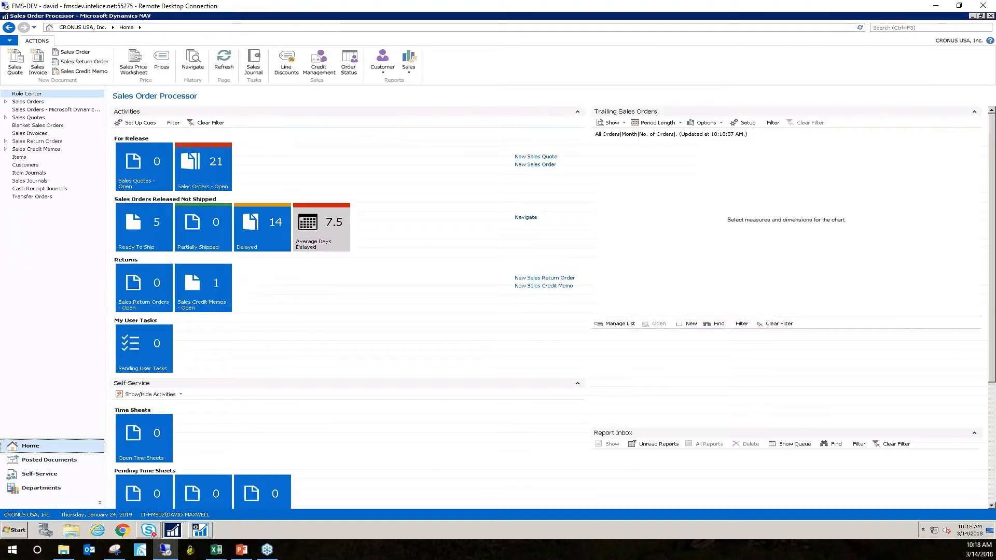
pyautogui.click(144, 348)
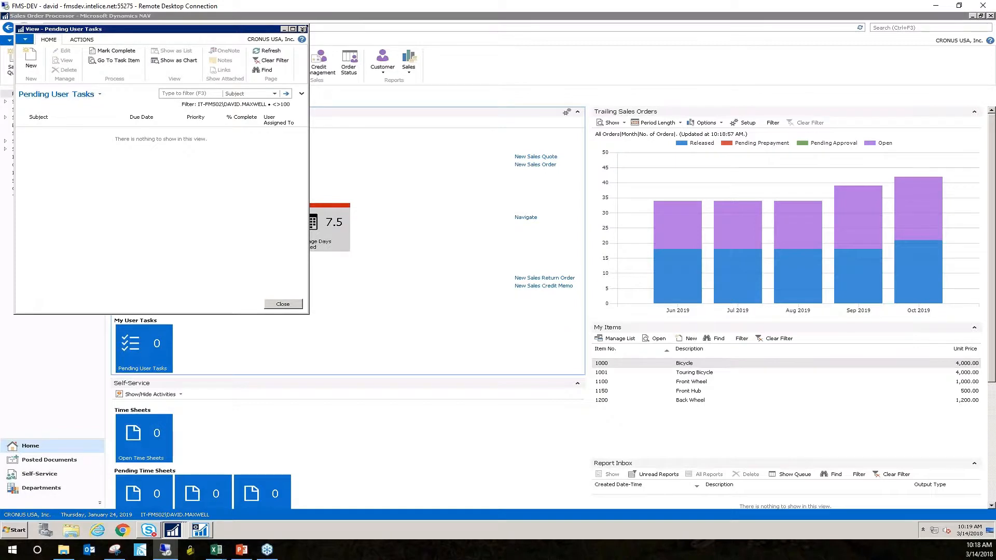
pyautogui.hotkey('alt', 'Tab')
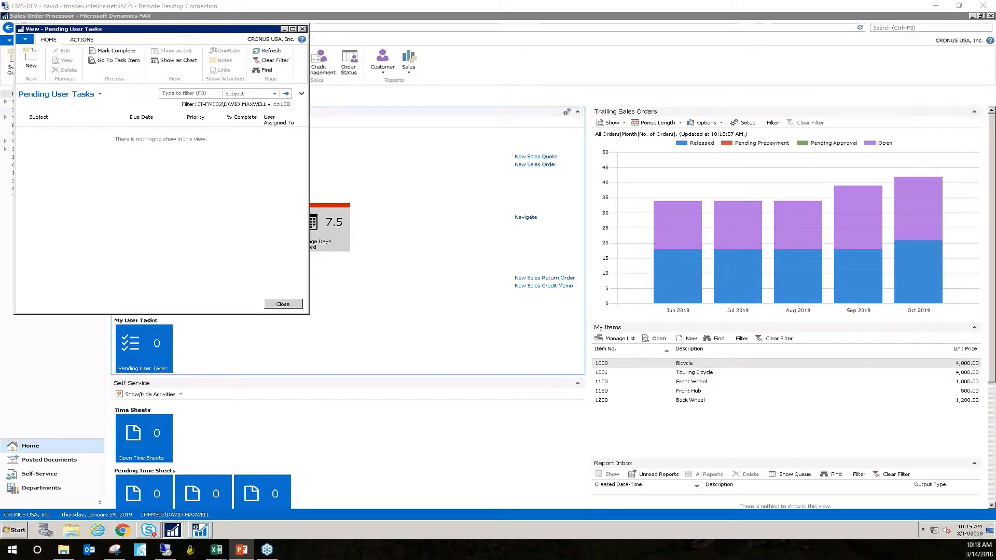
pyautogui.click(283, 305)
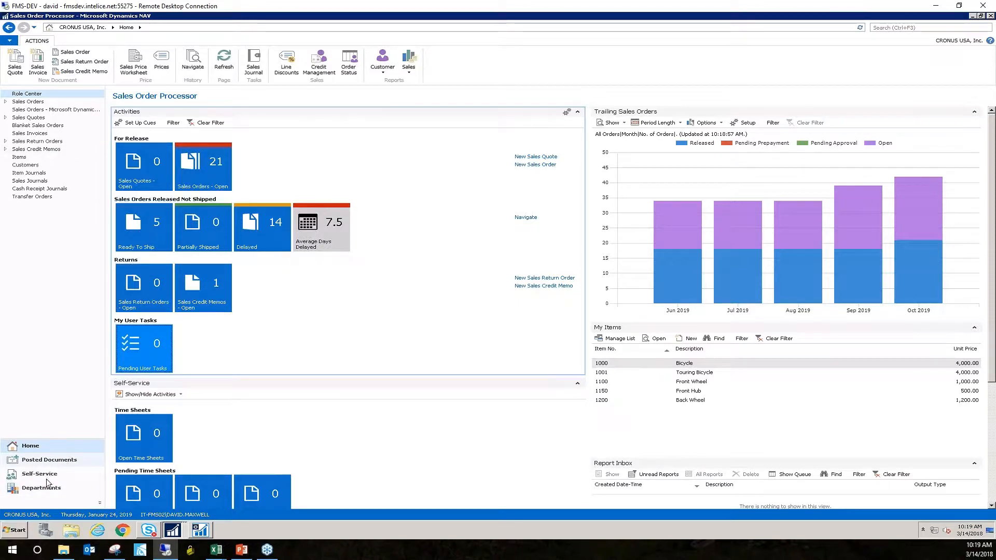
# Search for "user task", open the User Tasks list under Administration/Application Setup/Users, and reopen the Calculate Depreciation task.
pyautogui.click(892, 27)
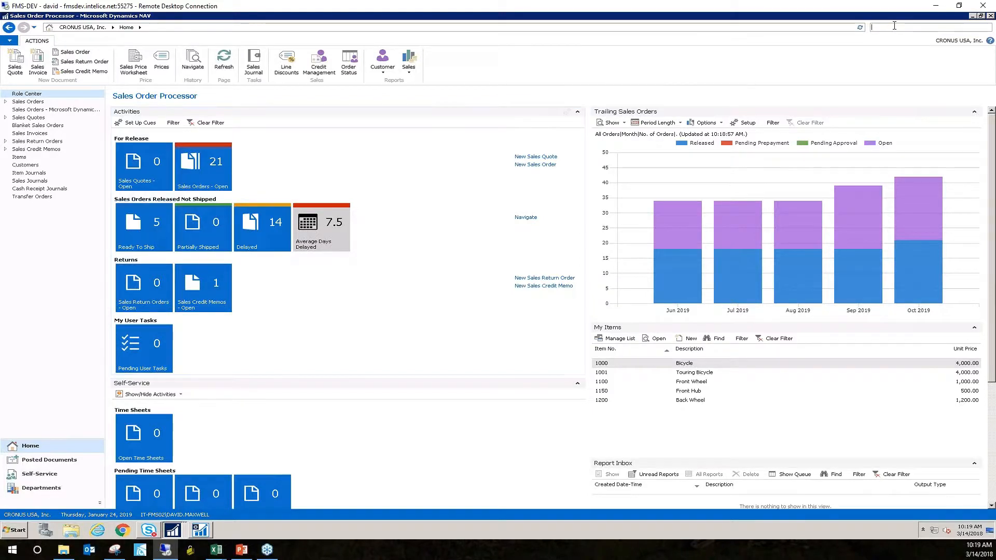
pyautogui.write('user task')
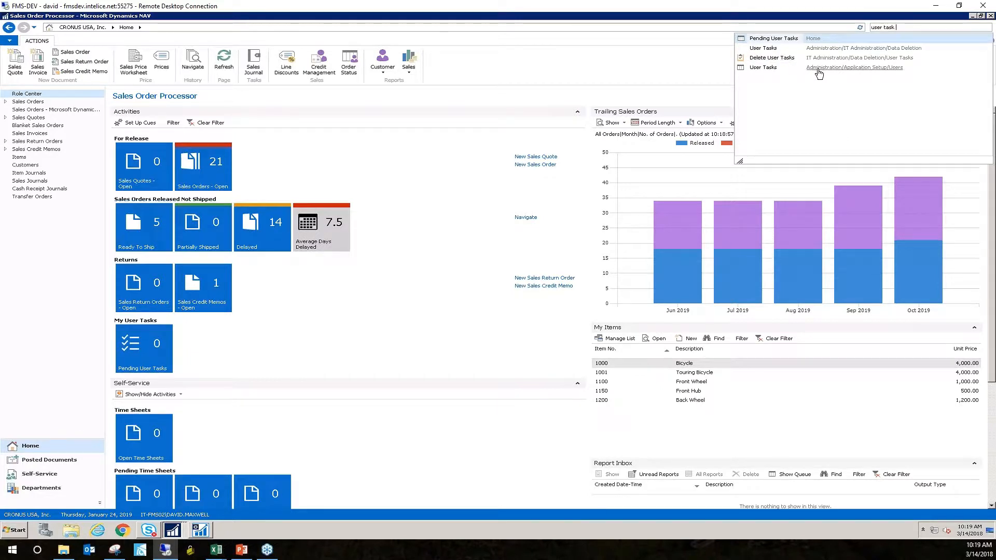
pyautogui.click(772, 72)
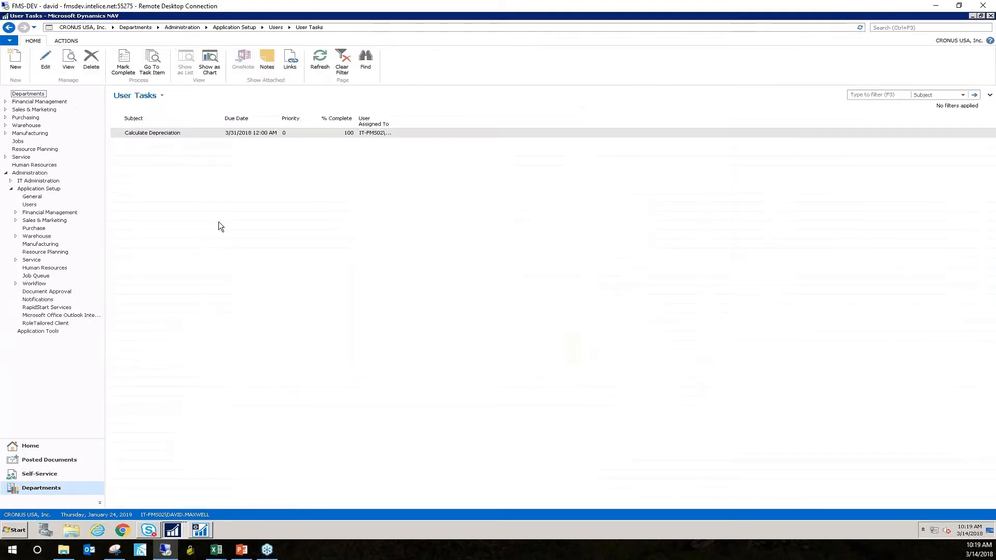
pyautogui.doubleClick(158, 134)
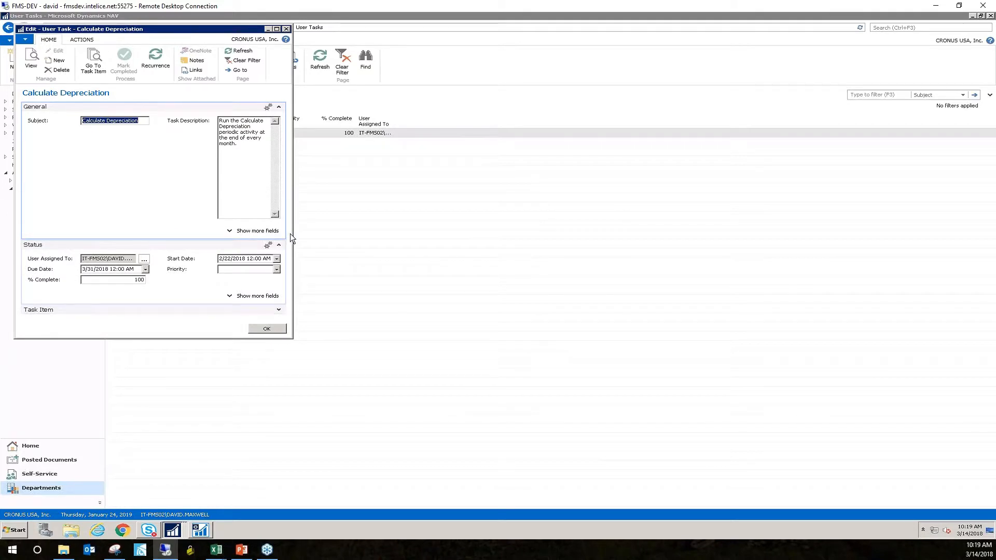
# Widen the Calculate Depreciation task window, move it clear of the task list entry, and show the task's available actions.
pyautogui.moveTo(292, 234); pyautogui.dragTo(334, 231)
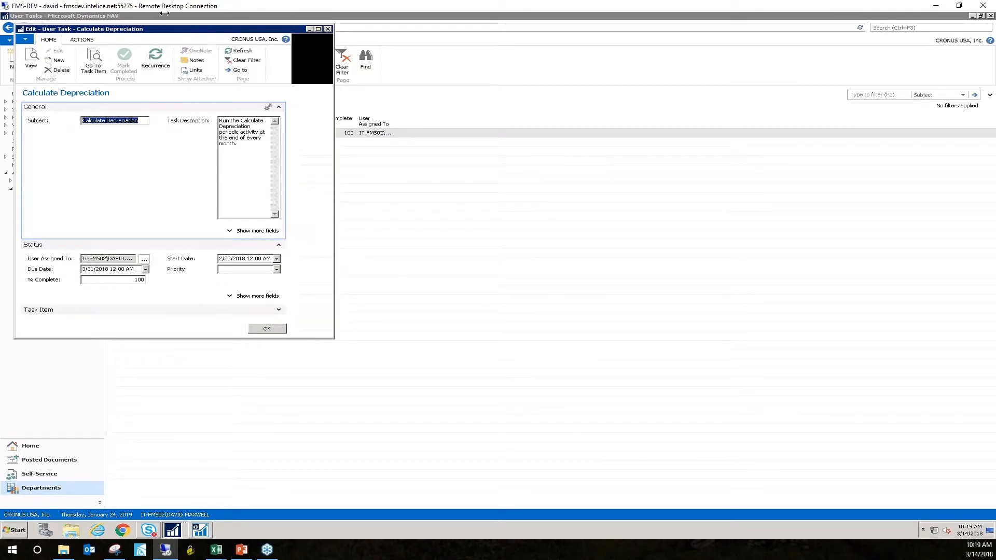
pyautogui.moveTo(143, 29); pyautogui.dragTo(466, 96)
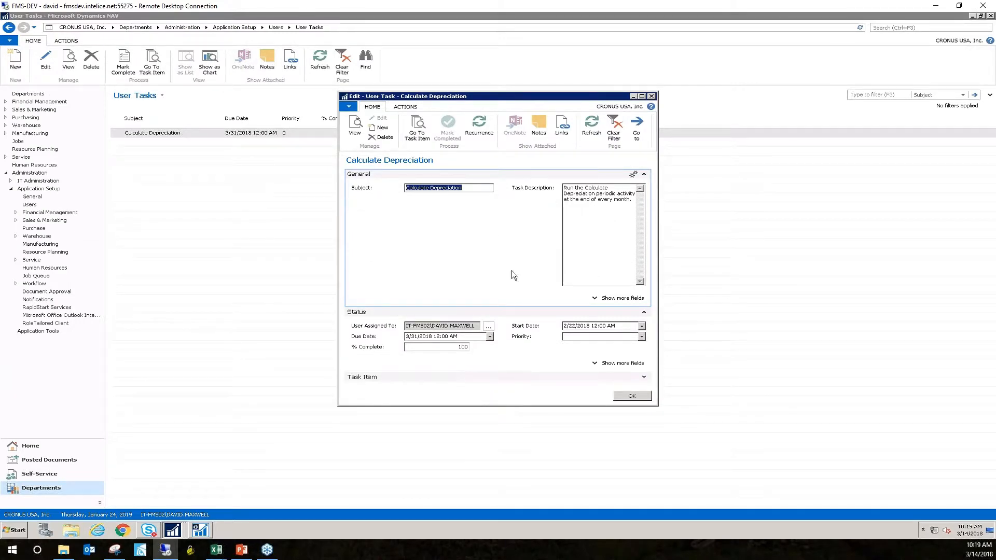
pyautogui.click(403, 107)
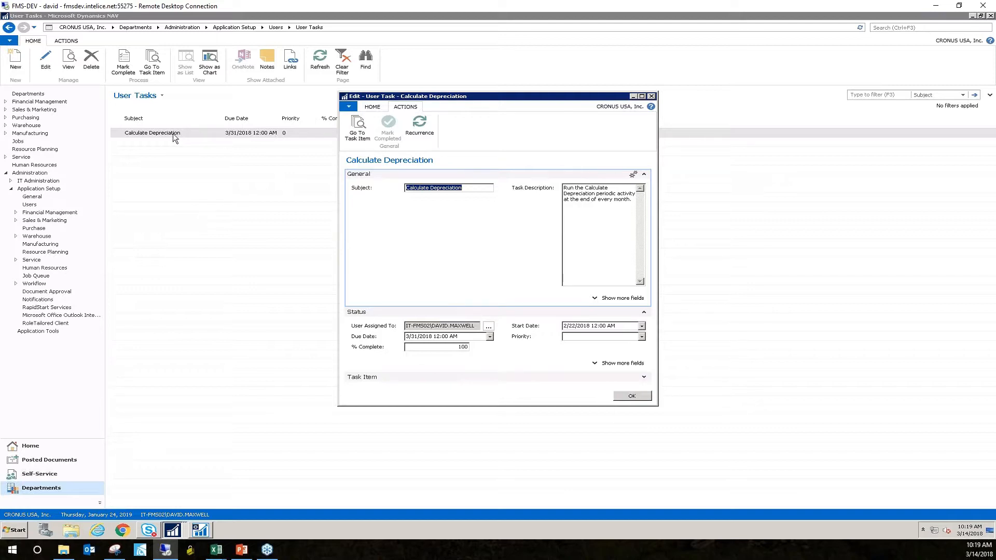
# Return to the Role Center, switch to the presentation's Business Flow Improvements slide, and switch back to Dynamics NAV.
pyautogui.click(32, 448)
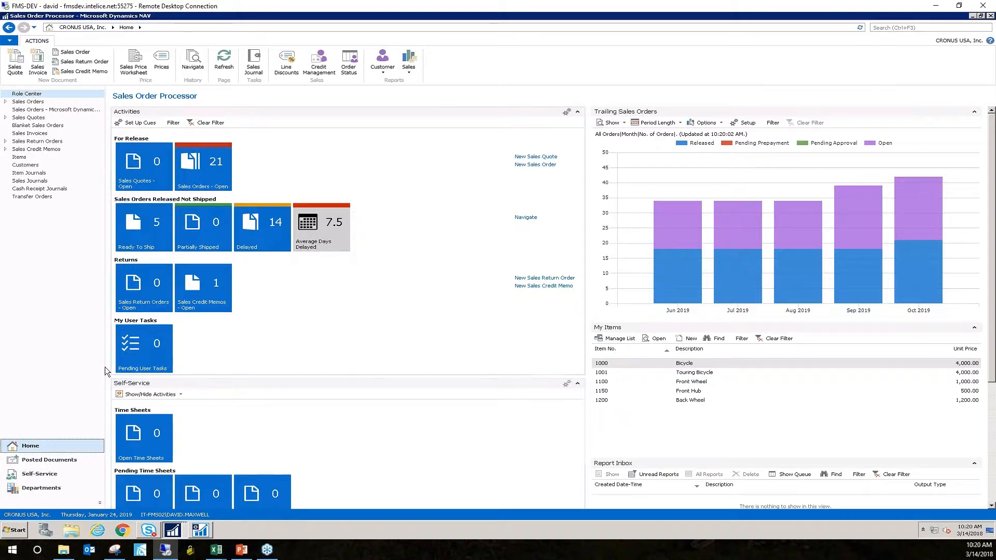
pyautogui.hotkey('alt', 'Tab')
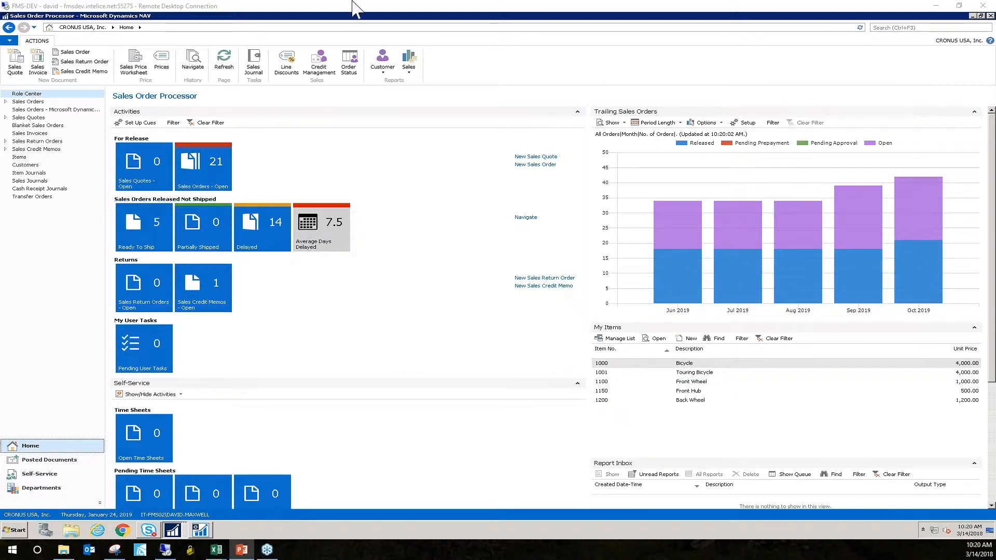
pyautogui.hotkey('alt', 'Tab')
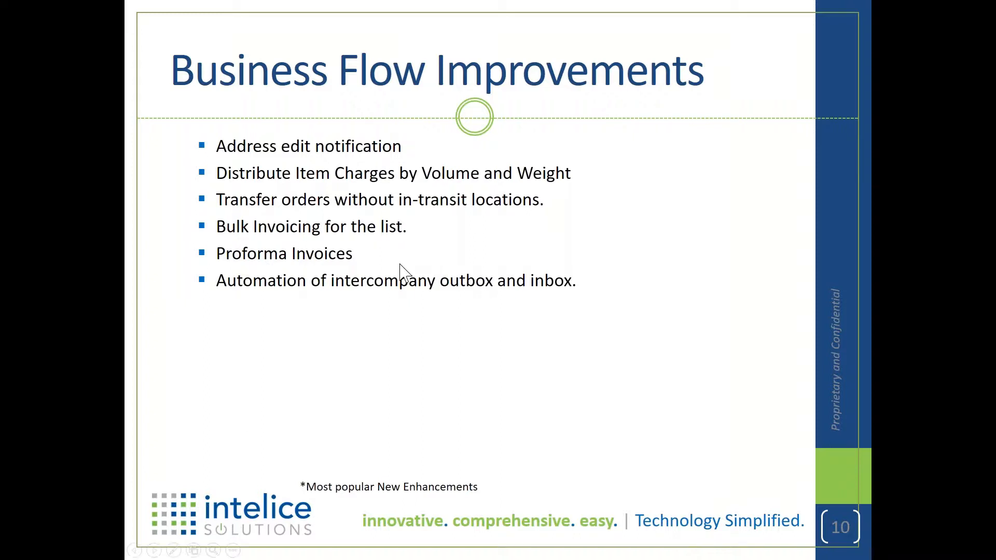
pyautogui.hotkey('alt', 'Tab')
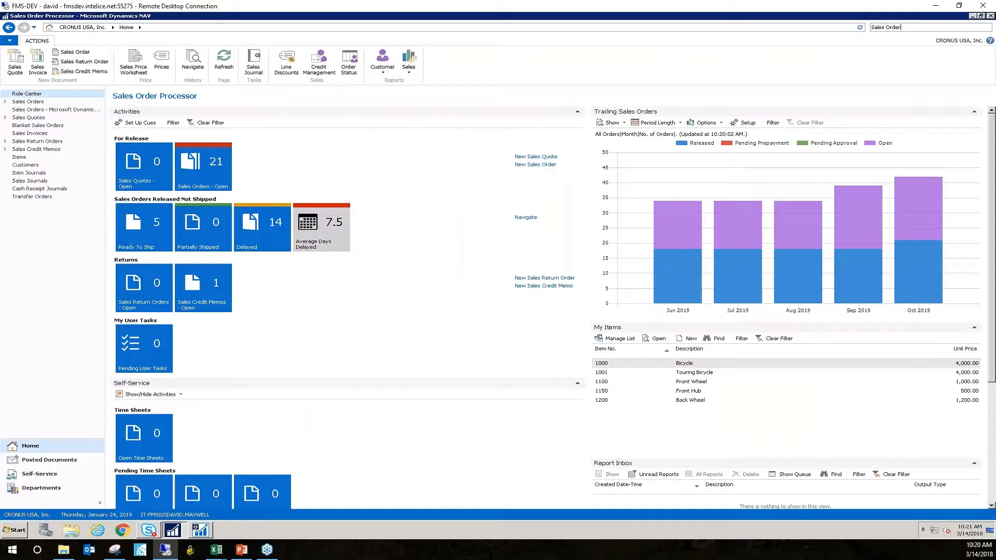
# Search for "Sales Order", open the Sales Orders list, and open the last Autohaus Mielberg KG order in an enlarged window.
pyautogui.click(902, 27)
pyautogui.click(766, 39)
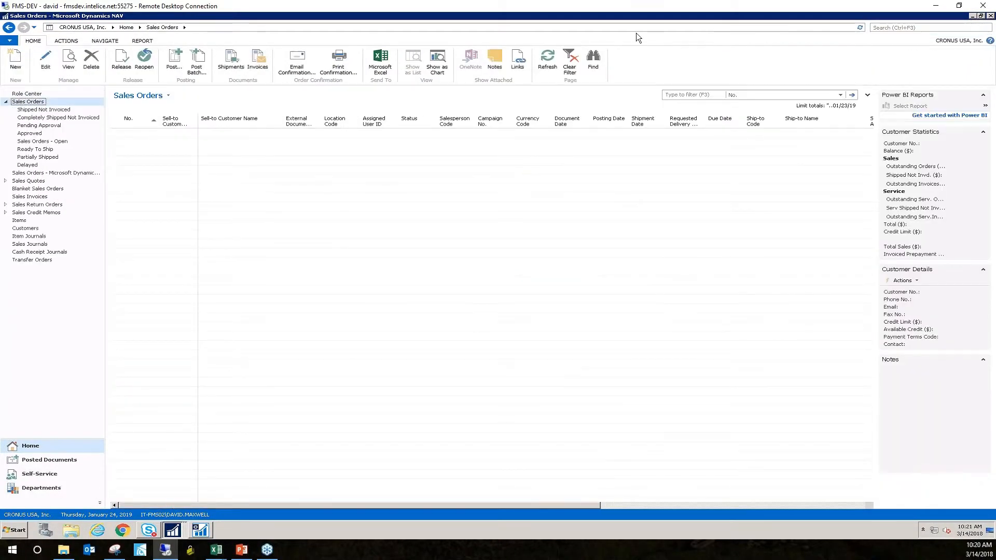
pyautogui.doubleClick(128, 493)
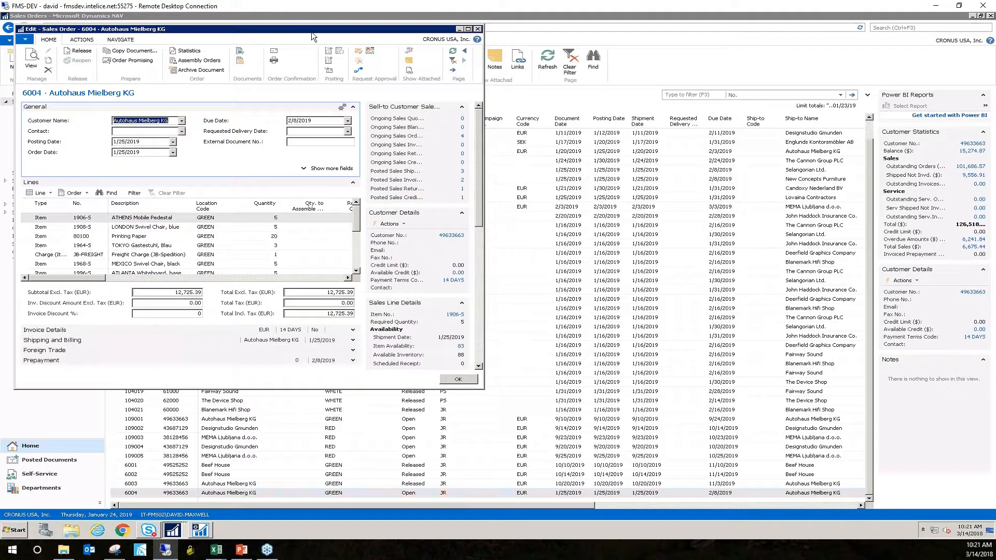
pyautogui.moveTo(311, 32); pyautogui.dragTo(310, 75)
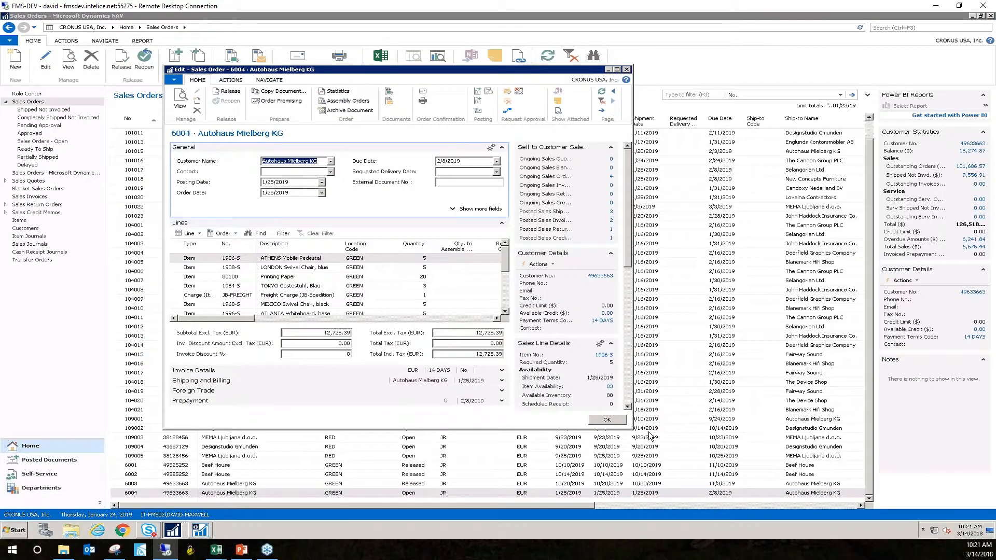
pyautogui.moveTo(633, 434); pyautogui.dragTo(752, 477)
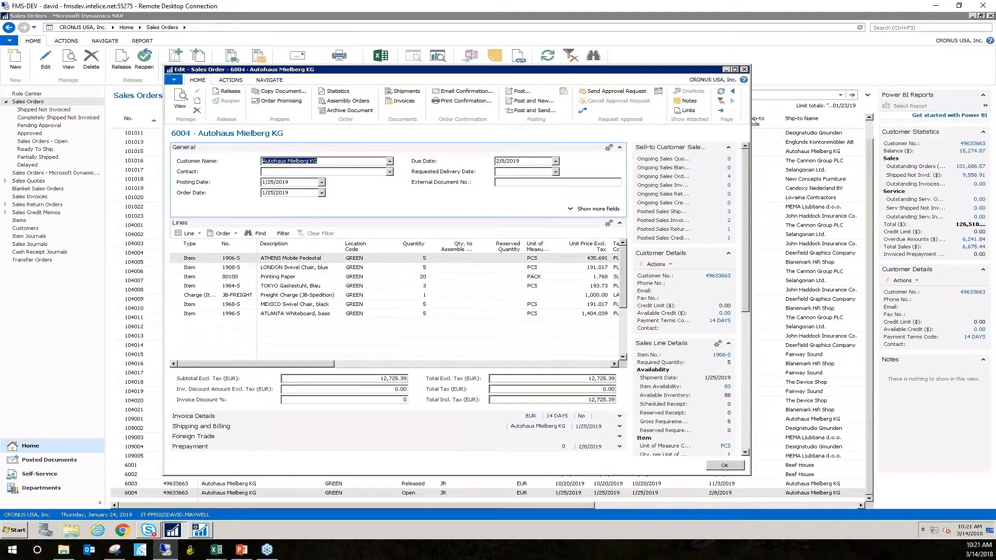
# Show the additional General fields of the sales order and change the house number in the sell-to address.
pyautogui.click(332, 172)
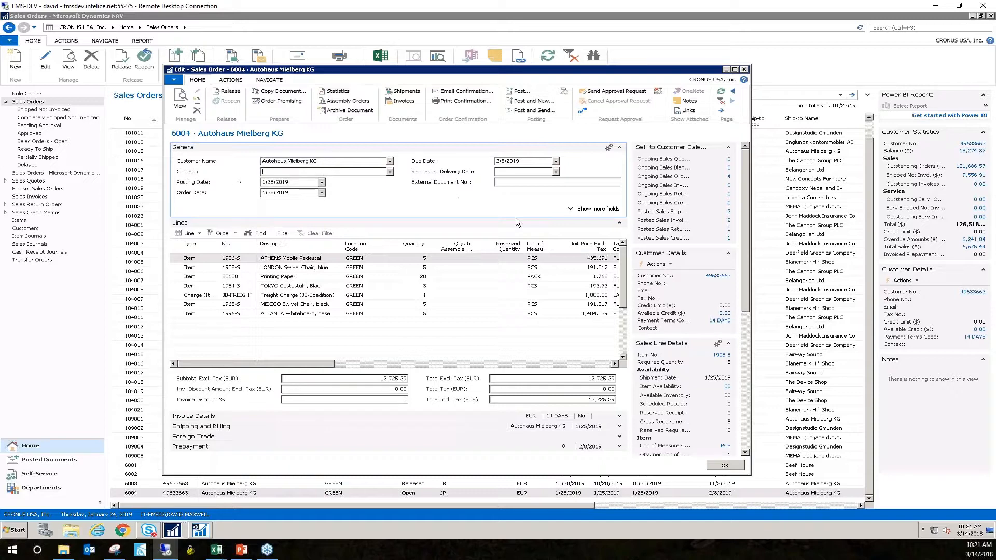
pyautogui.click(571, 210)
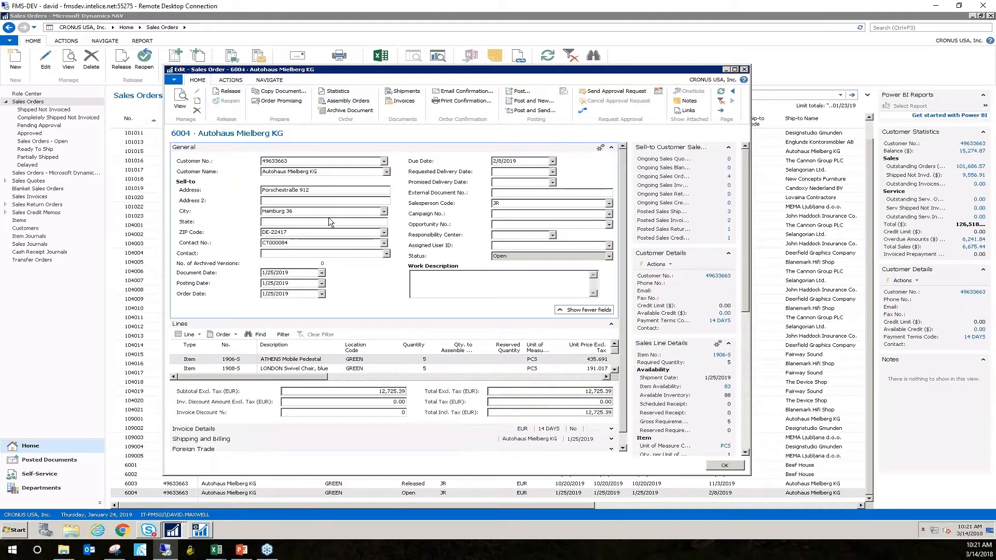
pyautogui.click(318, 191)
pyautogui.press('Tab')
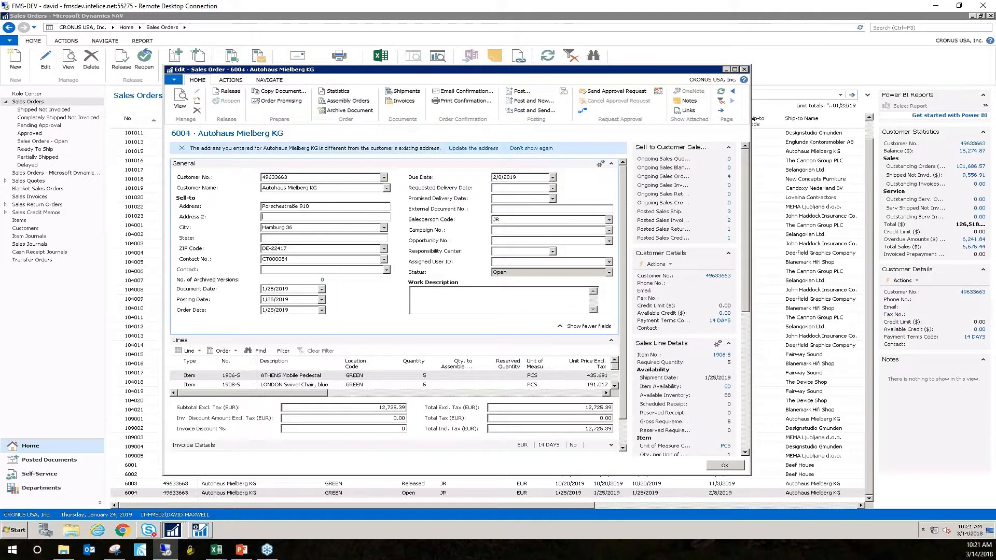
# Start the customer address update from the notification, compare the existing and entered addresses in an enlarged window, and confirm the update.
pyautogui.click(318, 207)
pyautogui.click(476, 149)
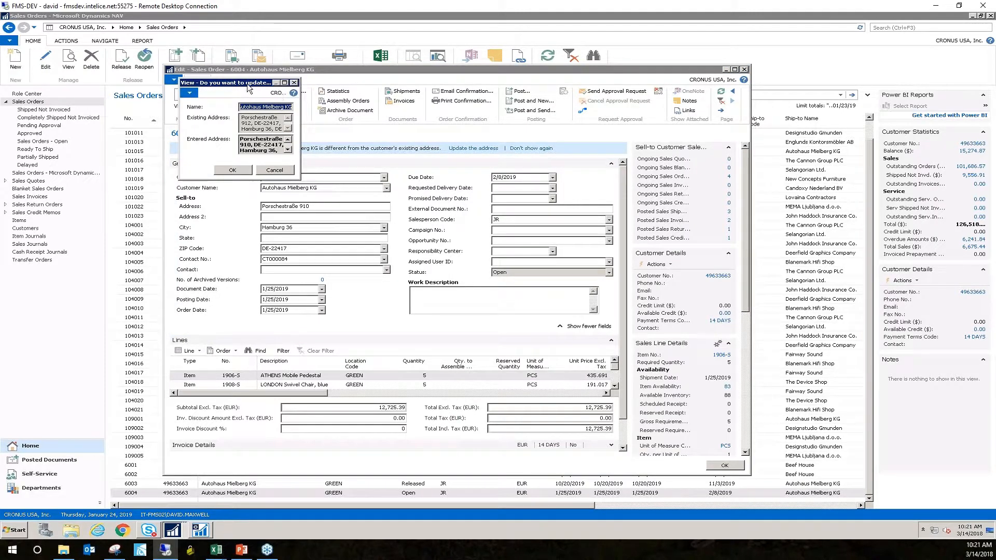
pyautogui.moveTo(246, 82); pyautogui.dragTo(489, 124)
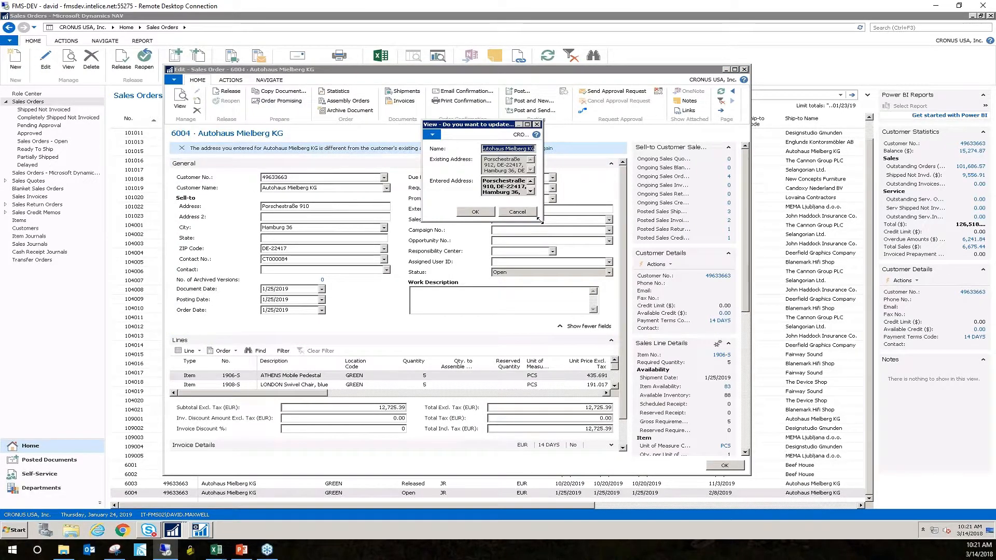
pyautogui.moveTo(542, 220); pyautogui.dragTo(723, 298)
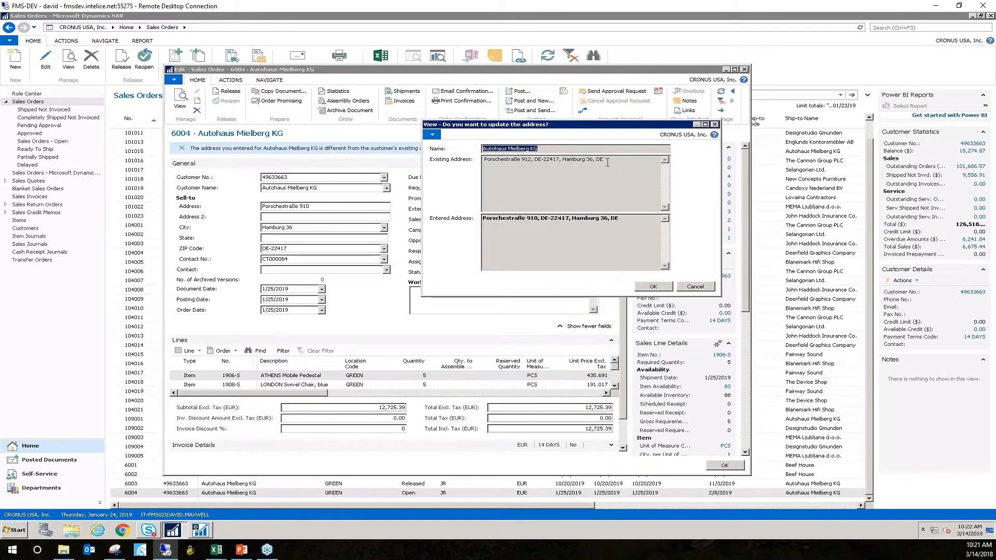
pyautogui.click(621, 219)
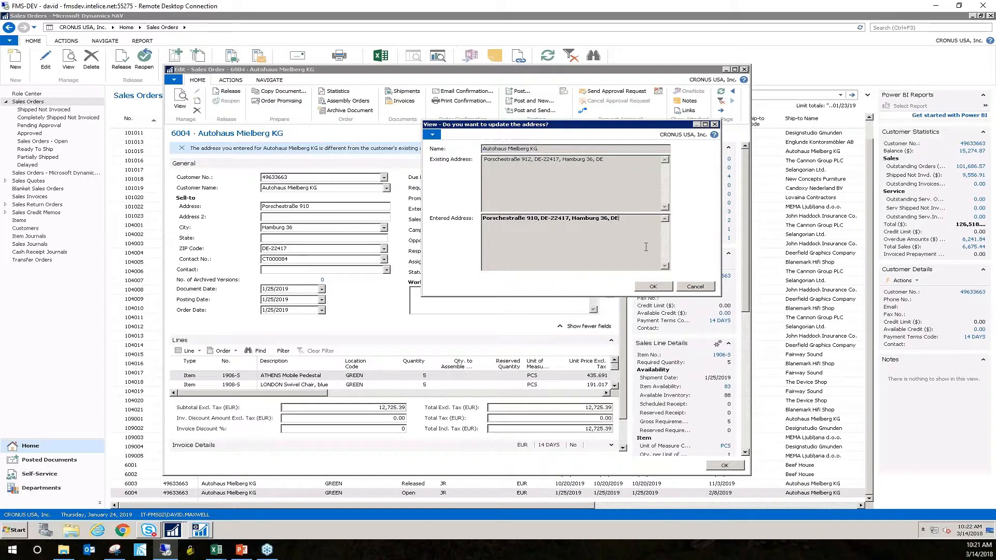
pyautogui.click(541, 218)
pyautogui.press('BackSpace')
pyautogui.click(655, 287)
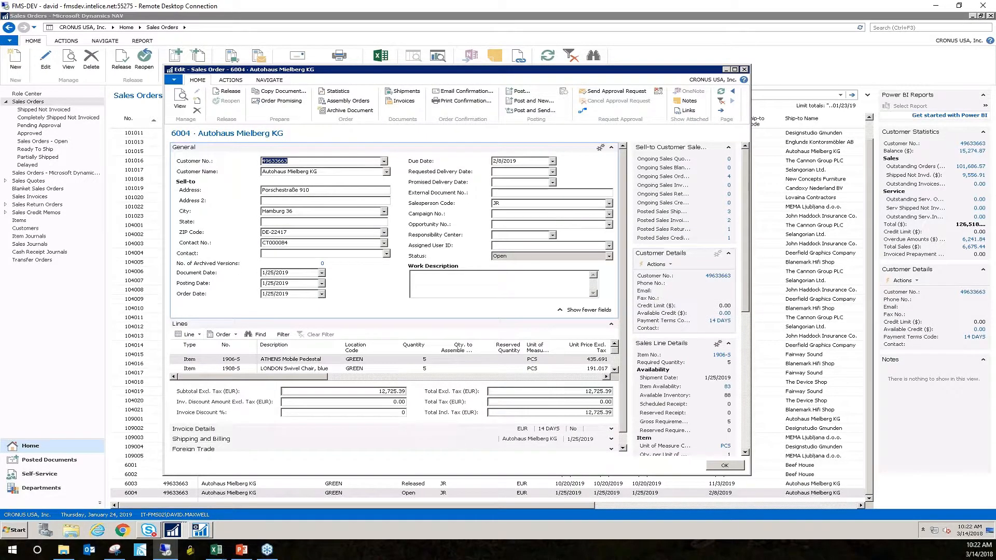
# Collapse the sales order's General section and widen the Type column in the lines to show the freight charge's full type.
pyautogui.click(327, 190)
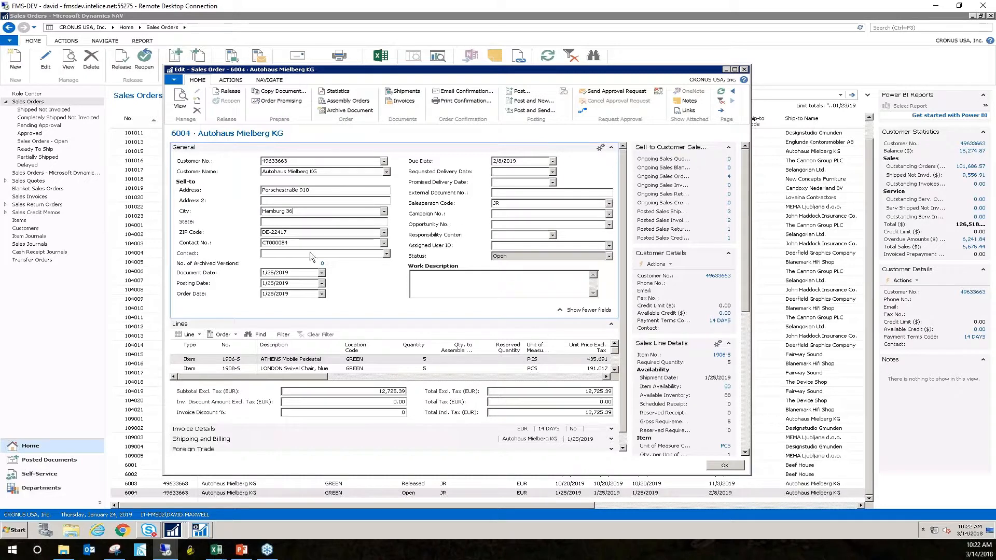
pyautogui.click(612, 150)
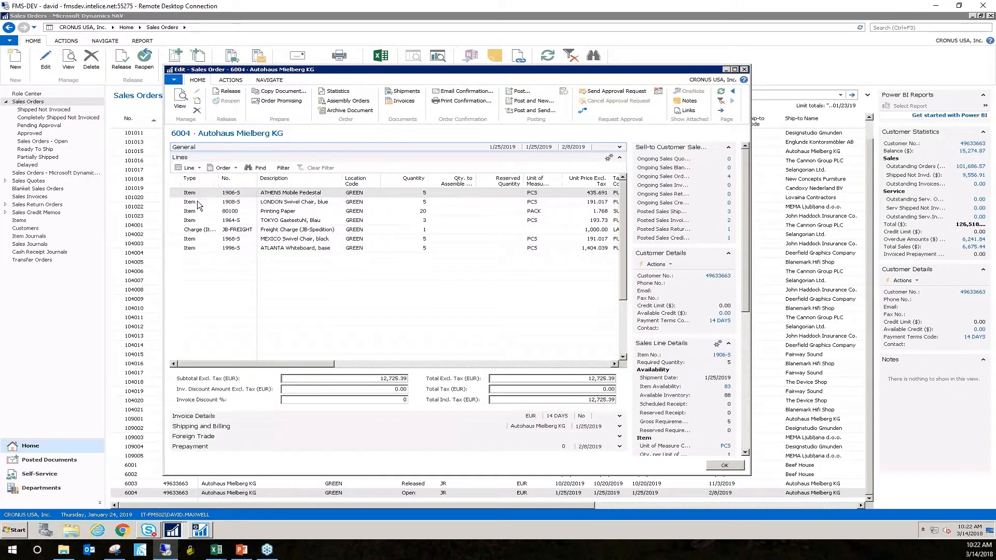
pyautogui.click(200, 230)
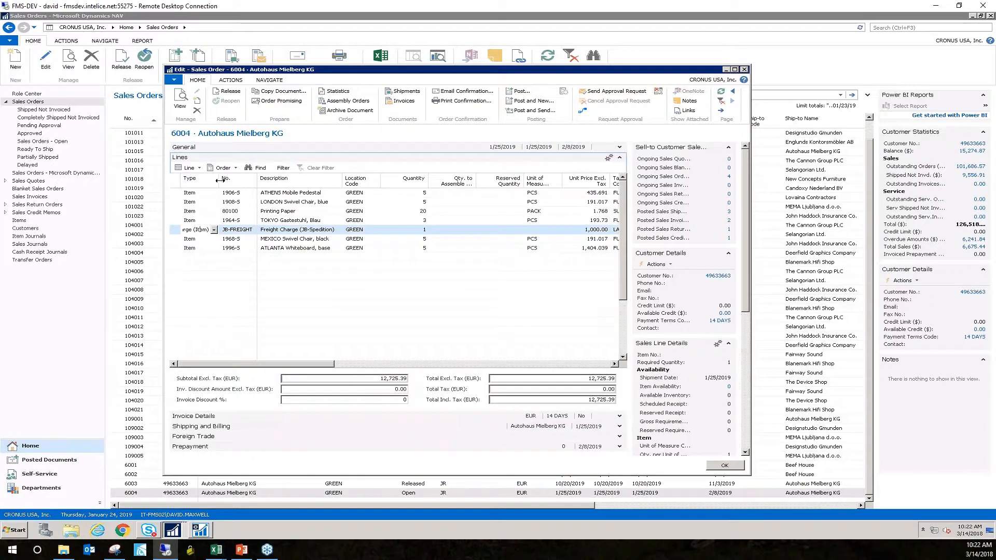
pyautogui.moveTo(228, 180); pyautogui.dragTo(274, 180)
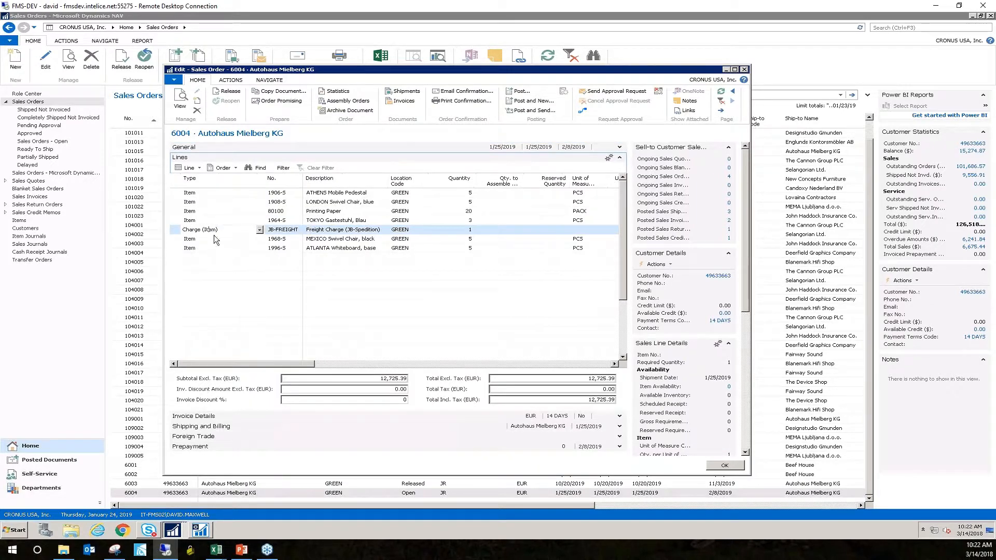
# Examine the order's item lines above the freight charge, from ATHENS Mobile Pedestal to TOKYO Gastestuhl, Blau.
pyautogui.click(285, 220)
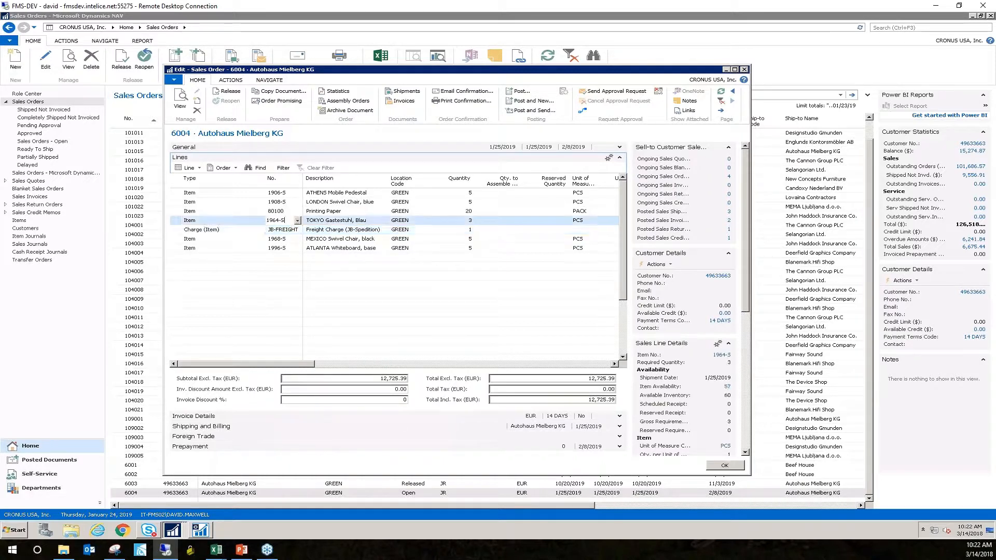
pyautogui.press('Up')
pyautogui.press('Up')
pyautogui.press('Up')
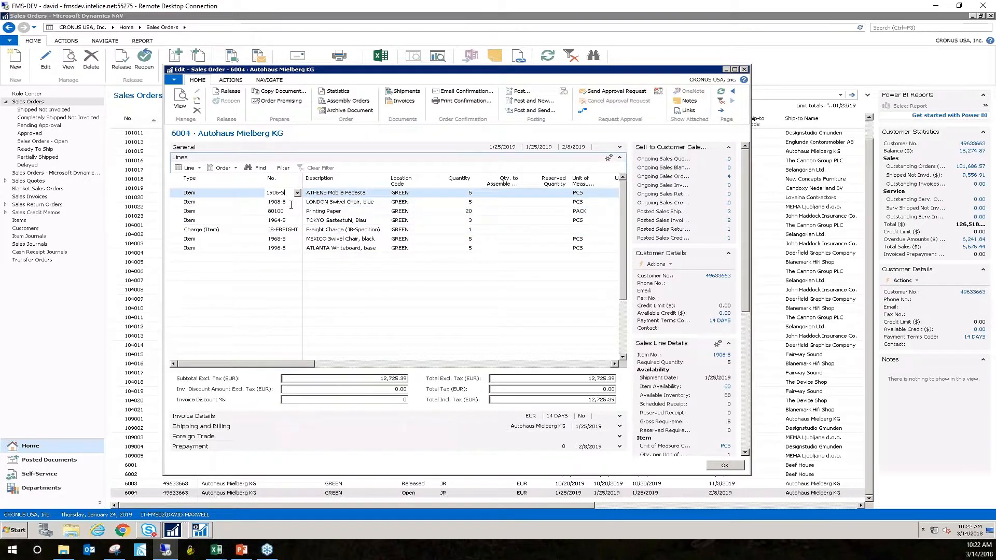
pyautogui.press('Down')
pyautogui.press('Down')
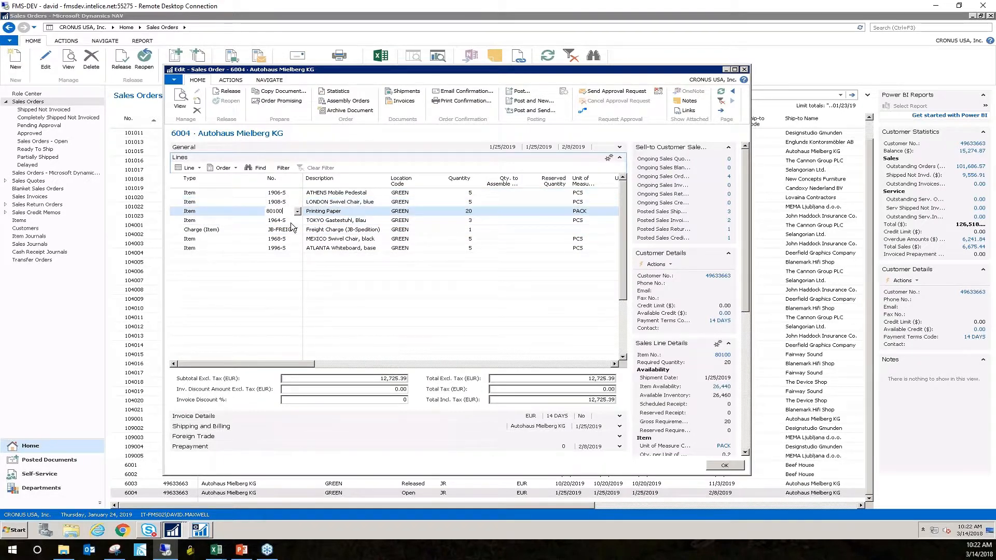
pyautogui.press('Down')
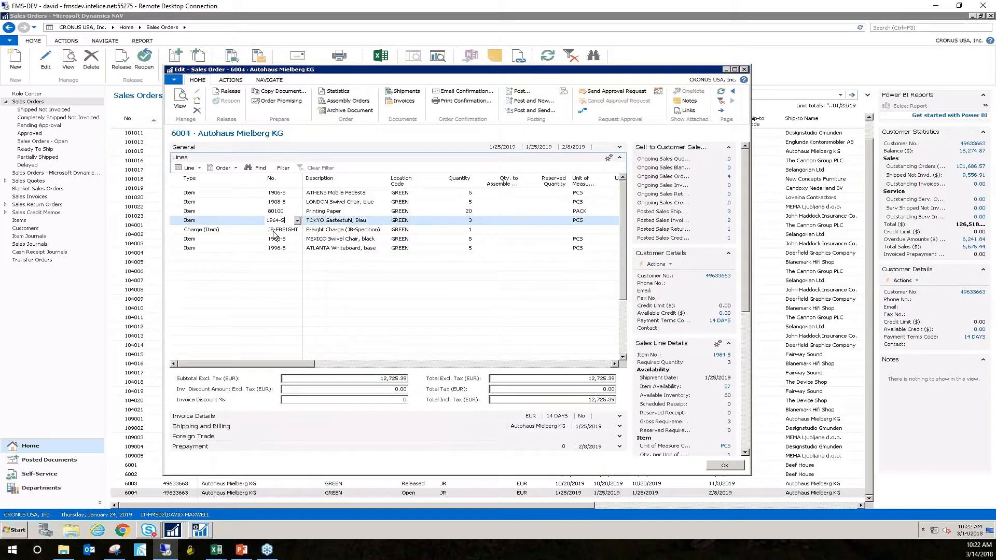
# Open the Item Charge Assignment of the JB-FREIGHT line, and reposition and widen its window to show more columns.
pyautogui.click(355, 230)
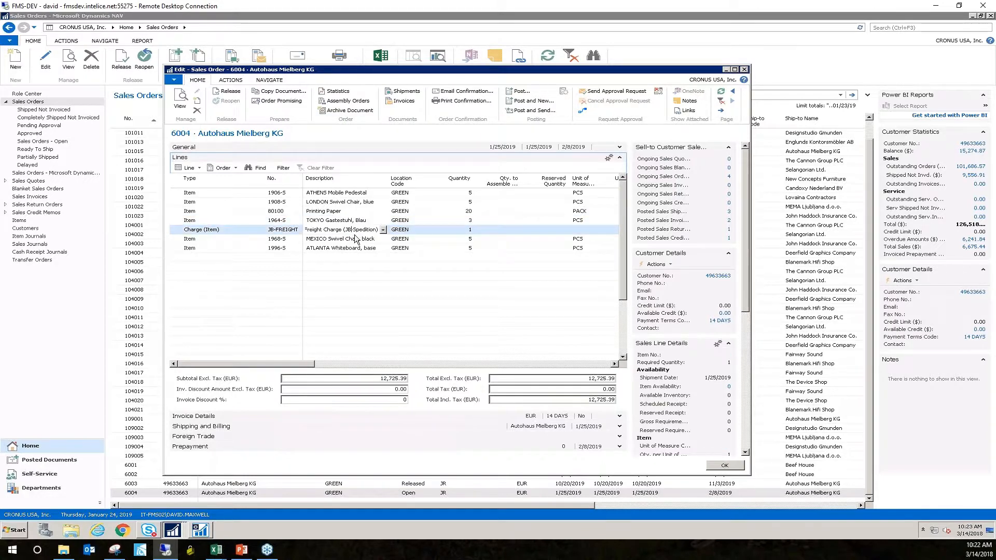
pyautogui.click(198, 169)
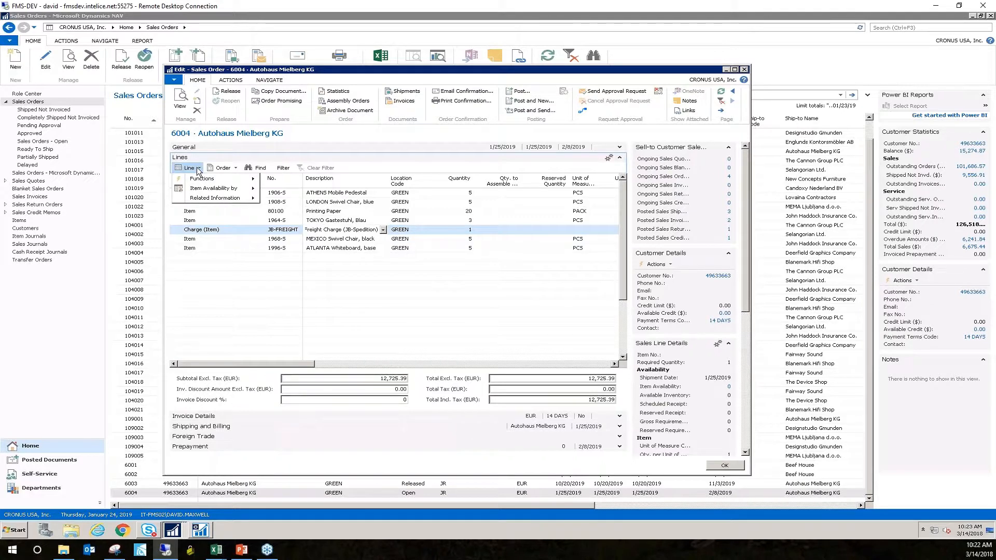
pyautogui.moveTo(211, 182)
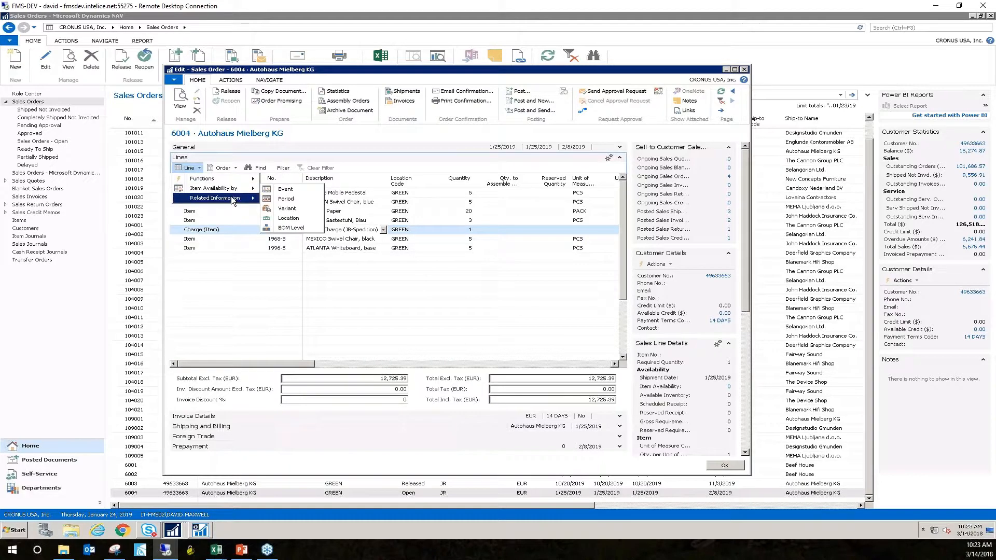
pyautogui.moveTo(253, 198)
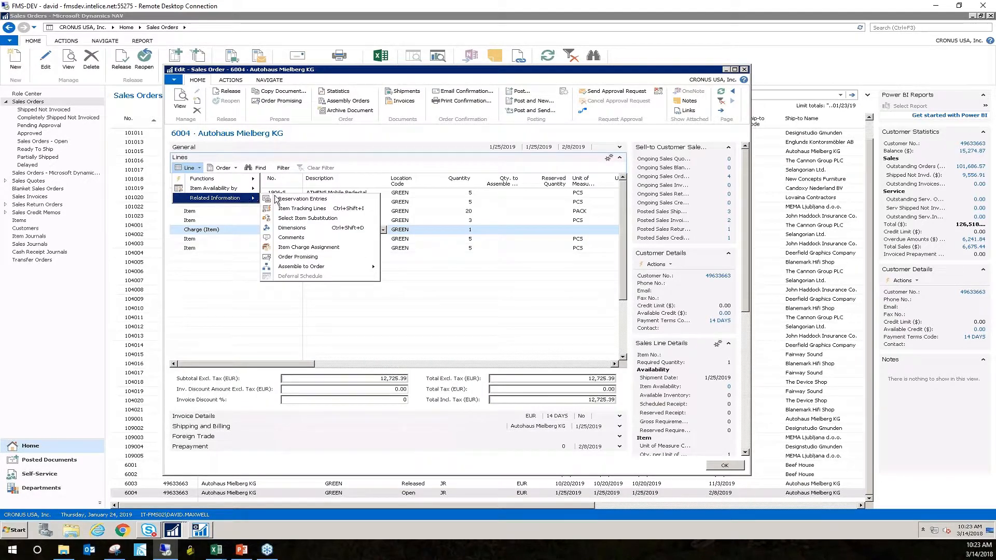
pyautogui.click(328, 247)
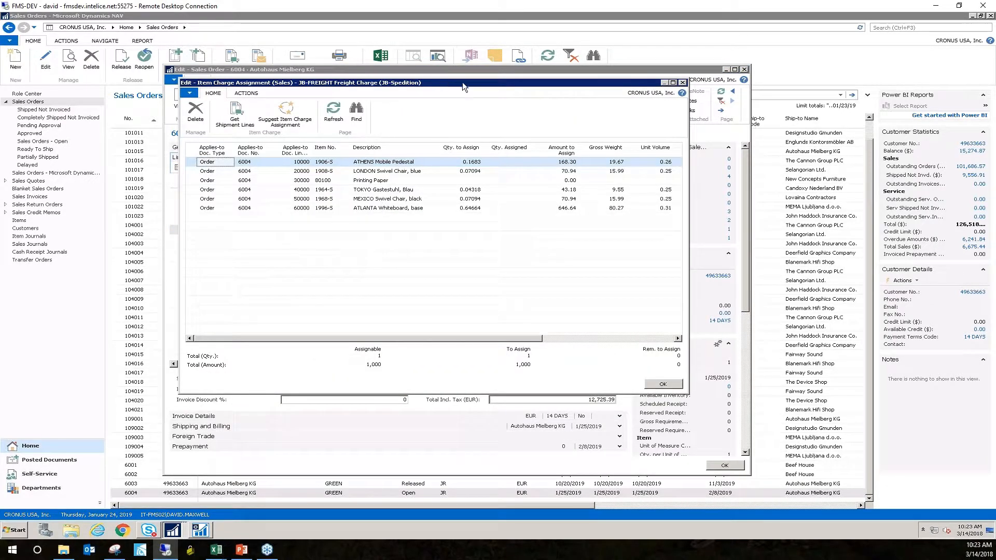
pyautogui.moveTo(463, 81); pyautogui.dragTo(409, 100)
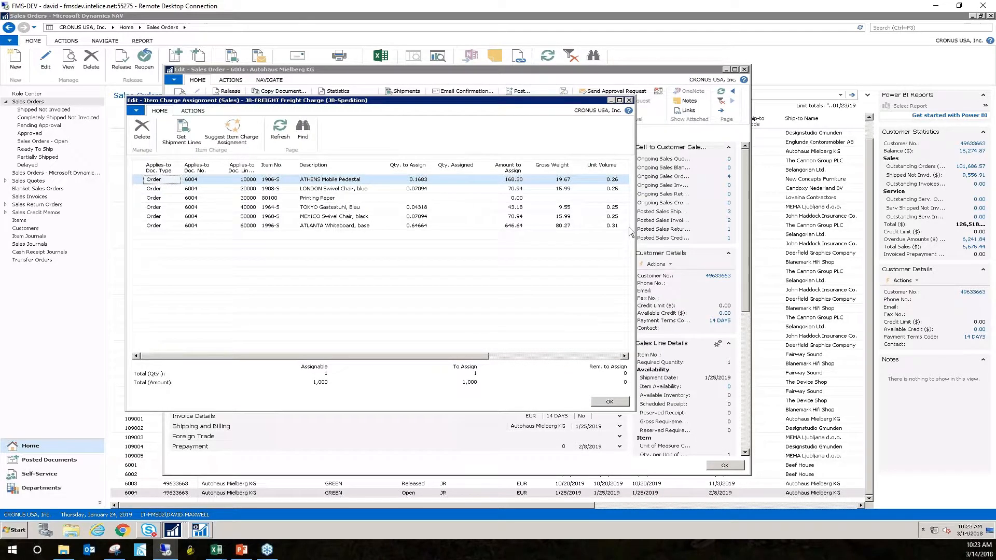
pyautogui.moveTo(633, 224); pyautogui.dragTo(754, 216)
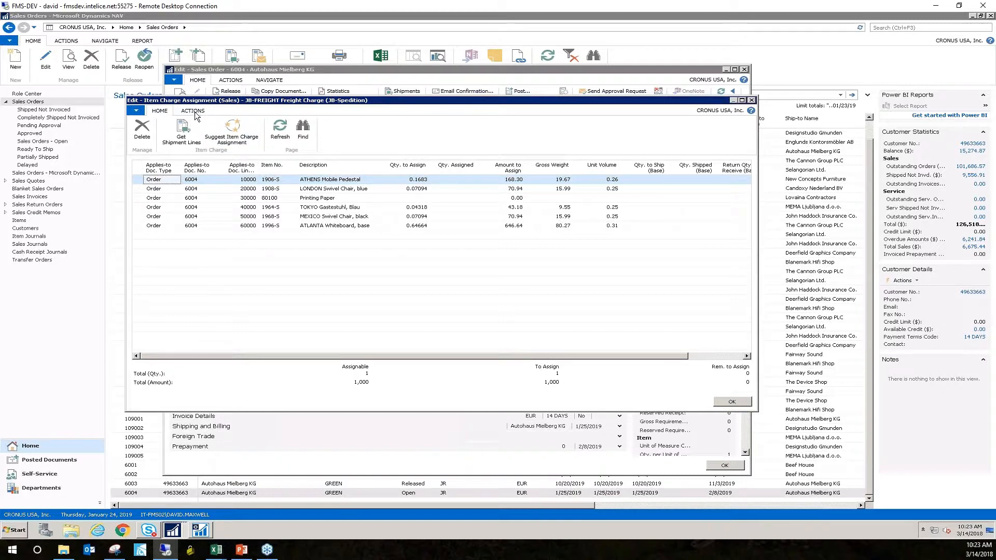
# Review the suggested distribution methods for the item charge, and distribute the freight charge across the item lines by volume.
pyautogui.click(235, 131)
pyautogui.moveTo(433, 218); pyautogui.dragTo(415, 253)
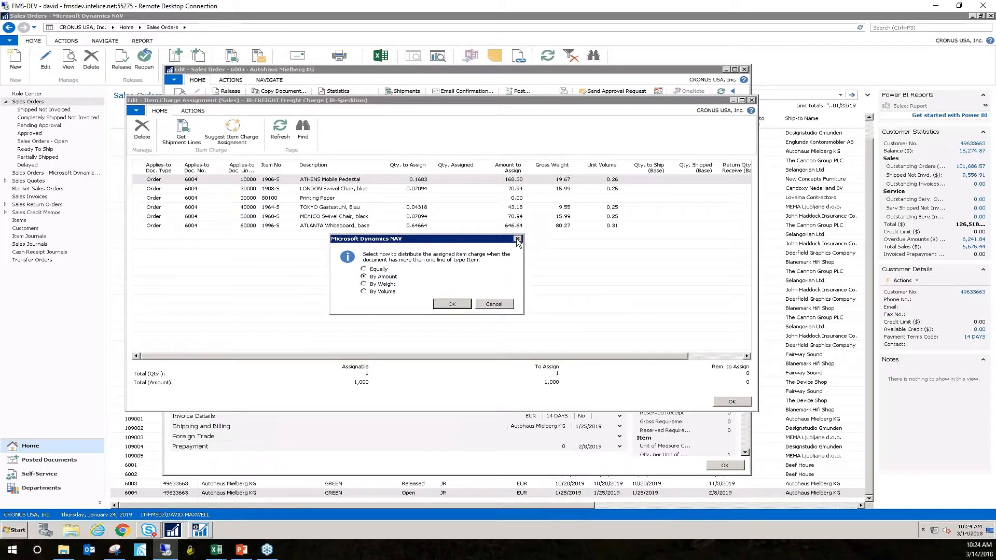
pyautogui.click(500, 307)
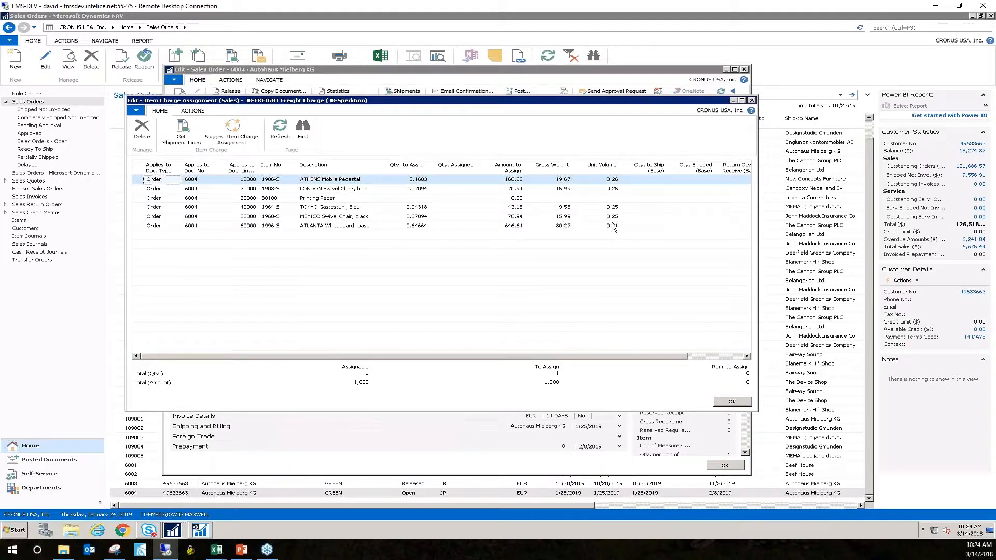
pyautogui.click(232, 131)
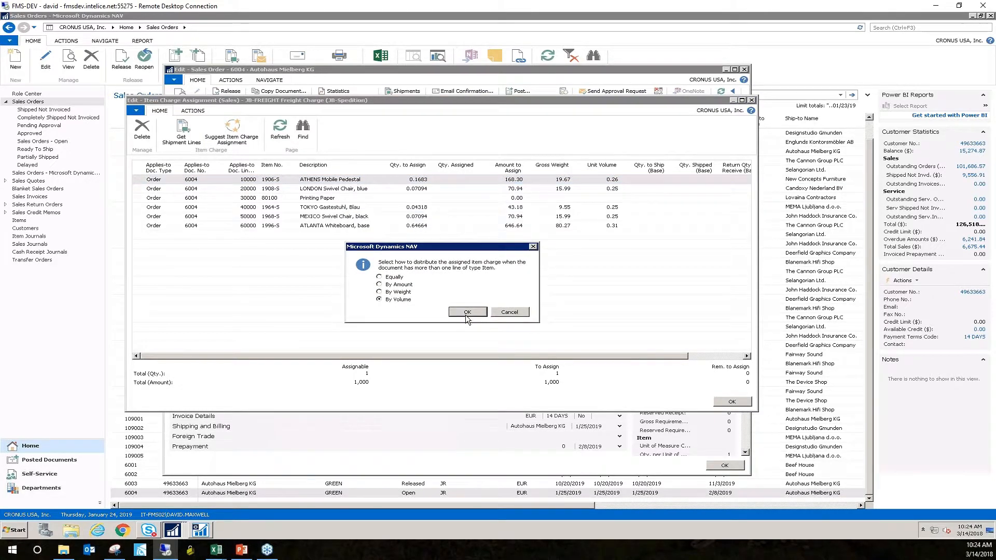
pyautogui.click(466, 312)
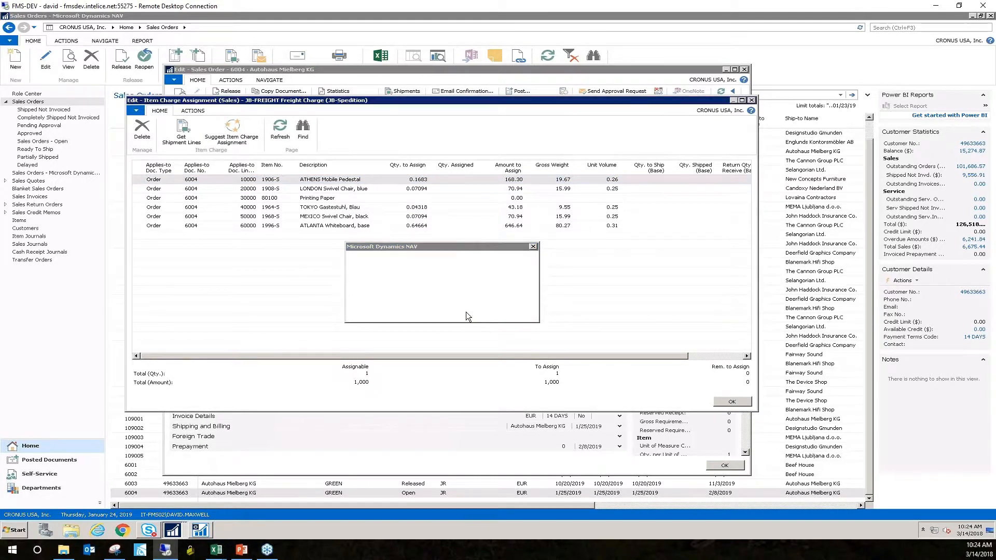
# Distribute the freight charge across the item lines by weight and accept the item charge assignment.
pyautogui.click(231, 131)
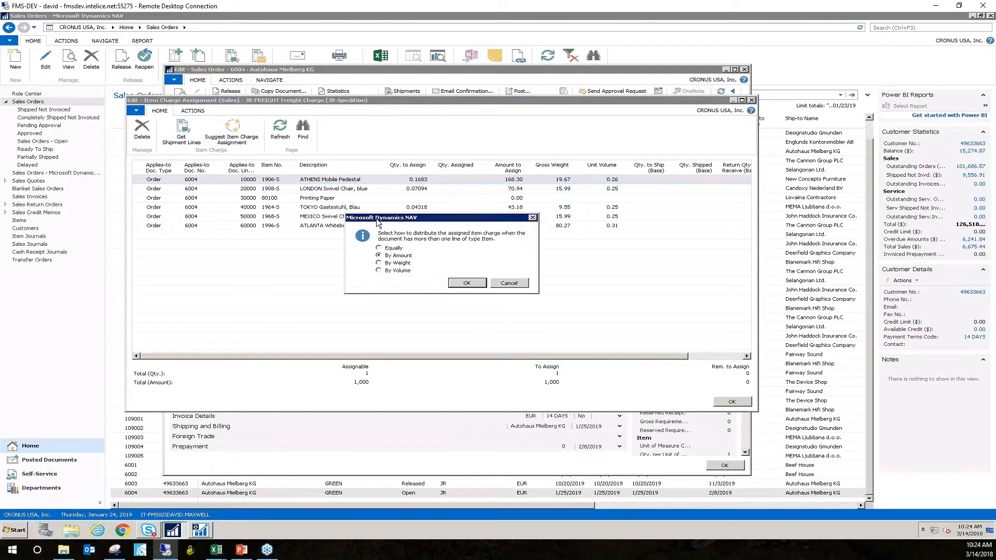
pyautogui.click(378, 264)
pyautogui.click(467, 283)
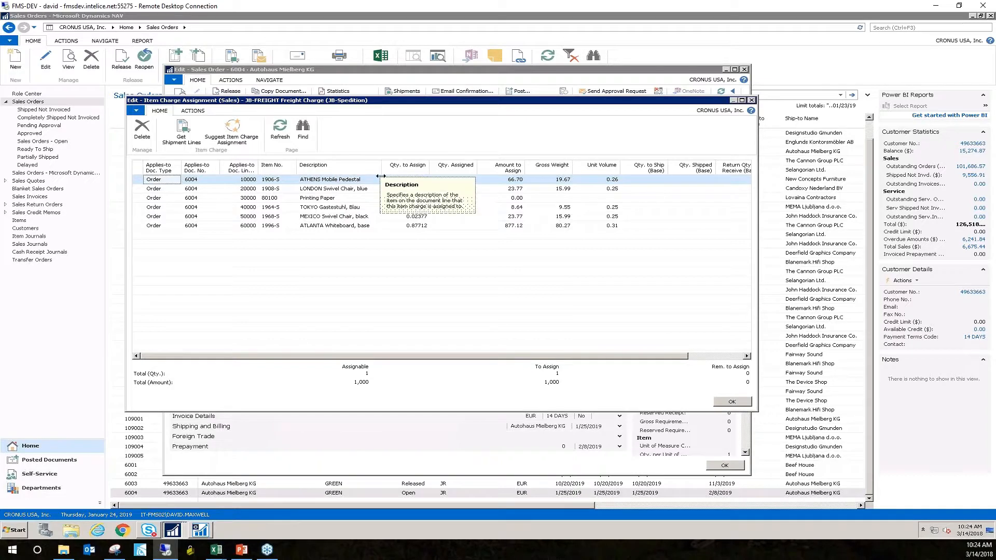
pyautogui.click(731, 402)
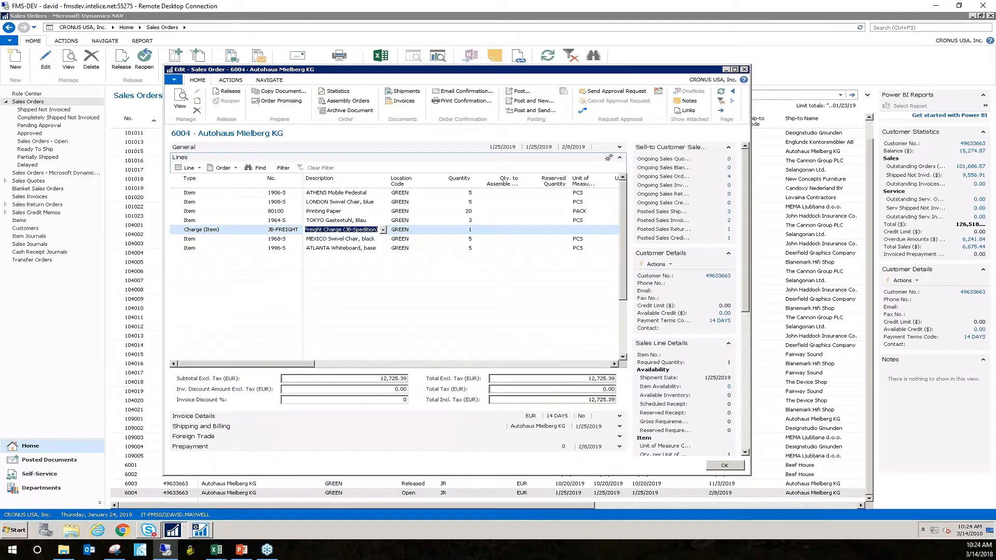
# Close the Autohaus Mielberg KG sales order and confirm exiting without posting it.
pyautogui.hotkey('alt', 'Tab')
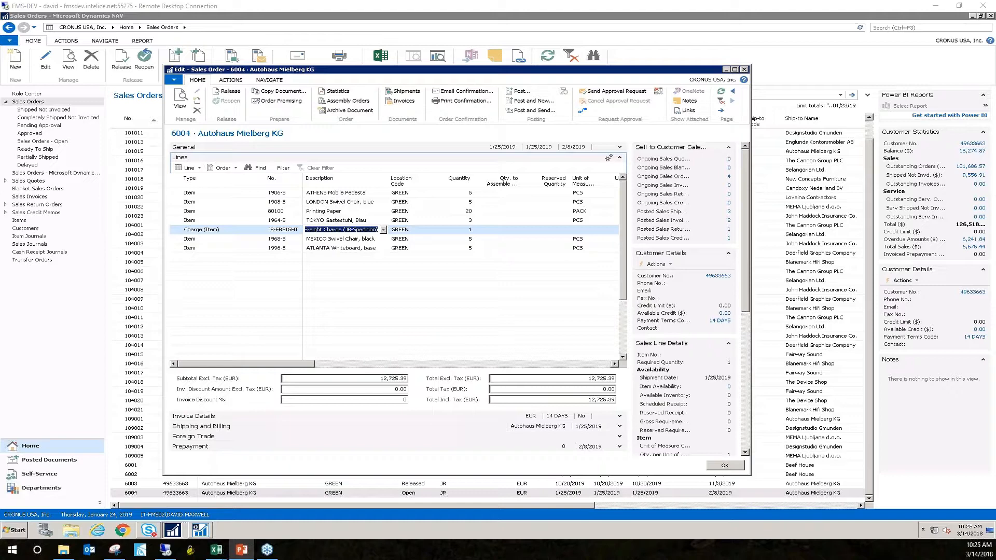
pyautogui.click(747, 73)
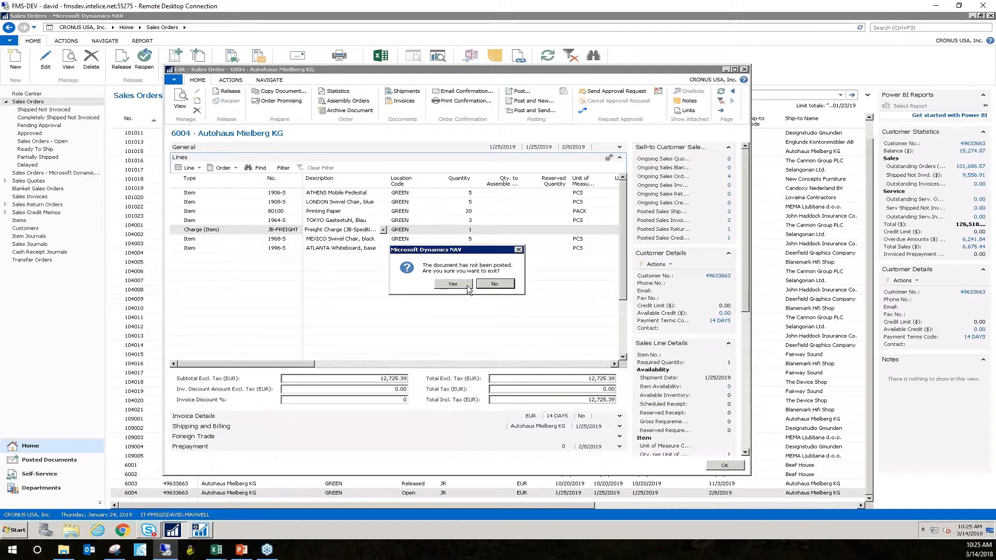
pyautogui.click(468, 287)
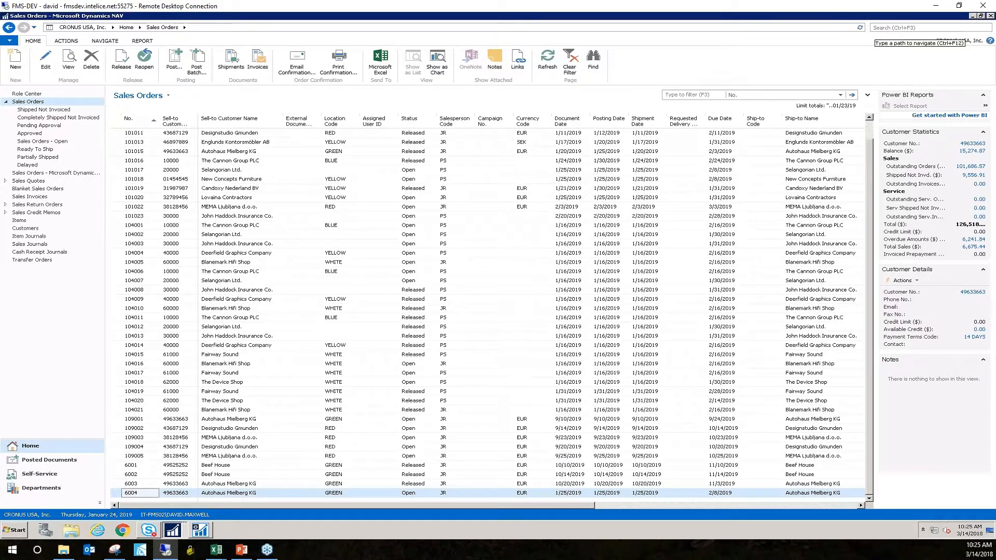
# Search for "transfer order" and open the Transfer Orders list from Home.
pyautogui.click(874, 27)
pyautogui.write('t')
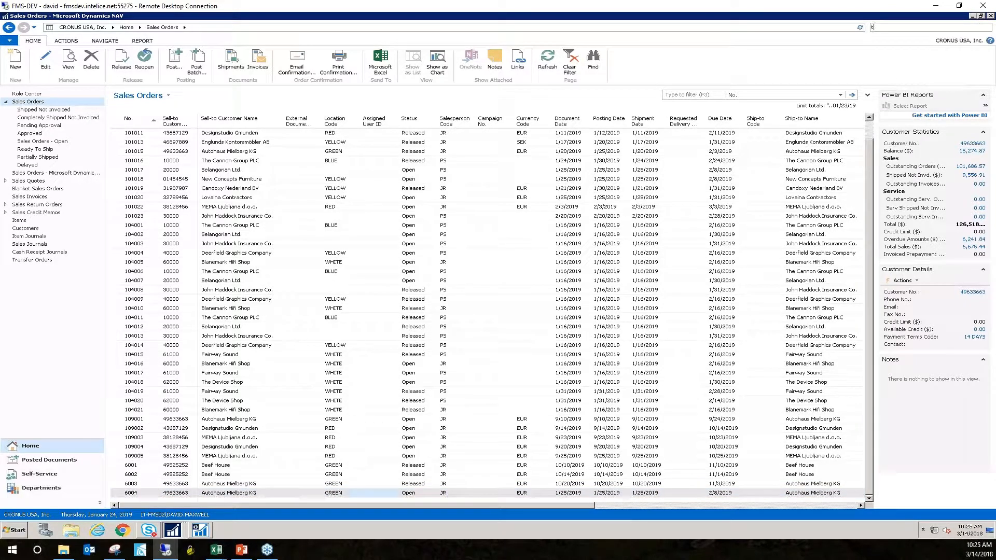
pyautogui.write('ransit')
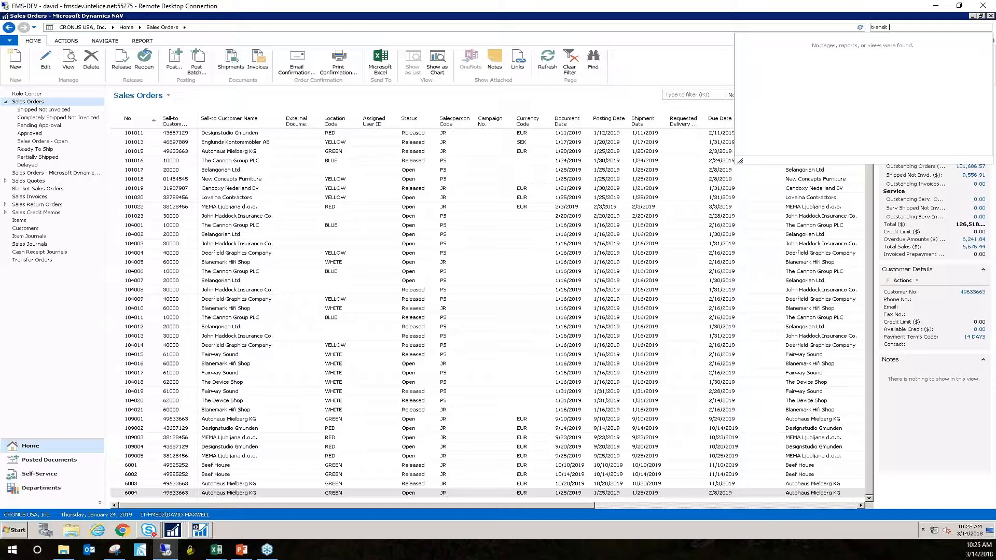
pyautogui.press('BackSpace')
pyautogui.press('BackSpace')
pyautogui.press('BackSpace')
pyautogui.write('f')
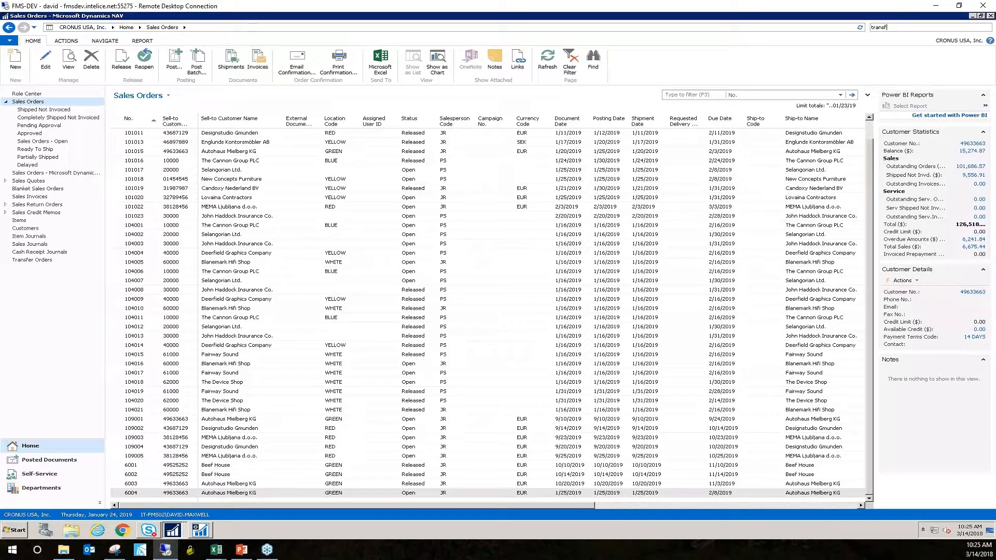
pyautogui.write('er order')
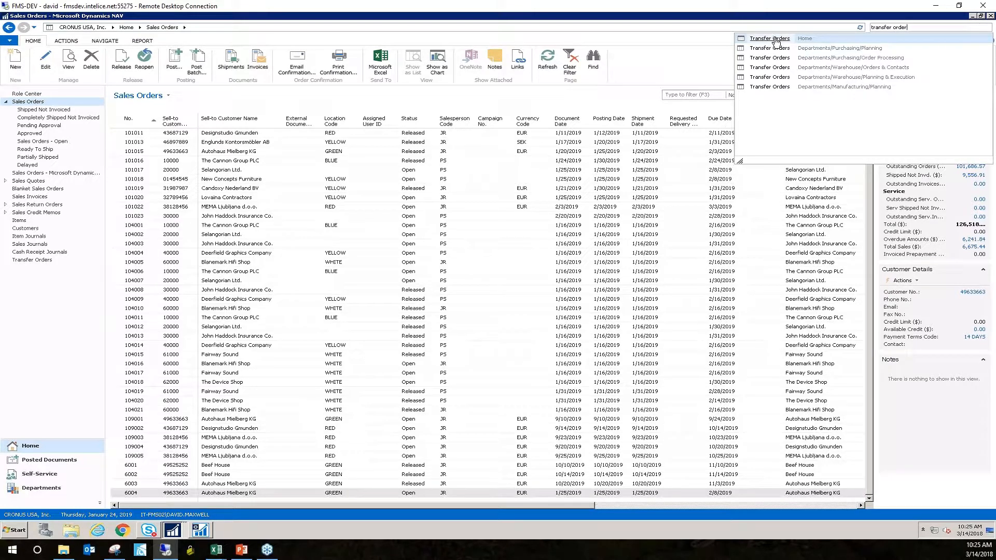
pyautogui.click(774, 39)
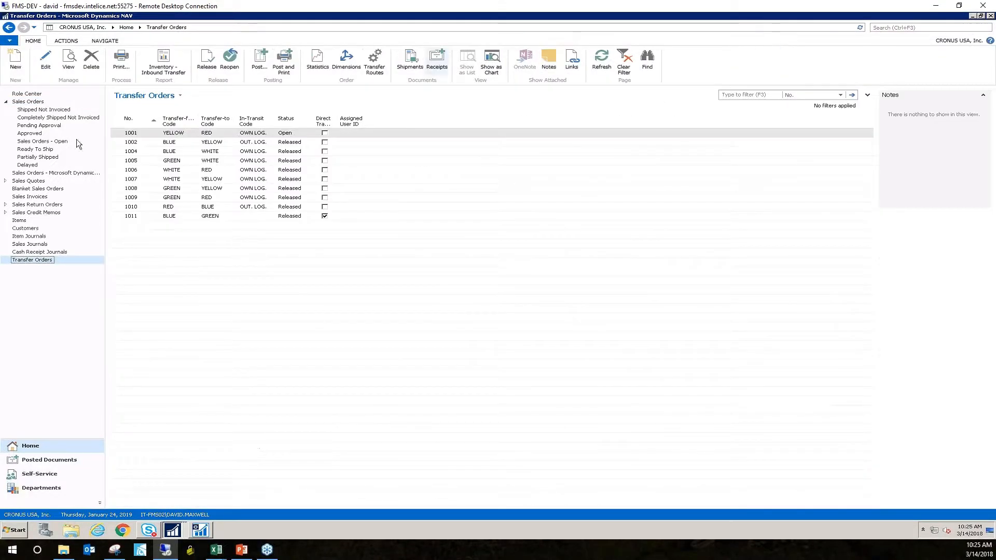
# Widen the Transfer-from Code and Direct Transfer columns, and open the direct transfer order from BLUE to GREEN in a wider window.
pyautogui.click(139, 216)
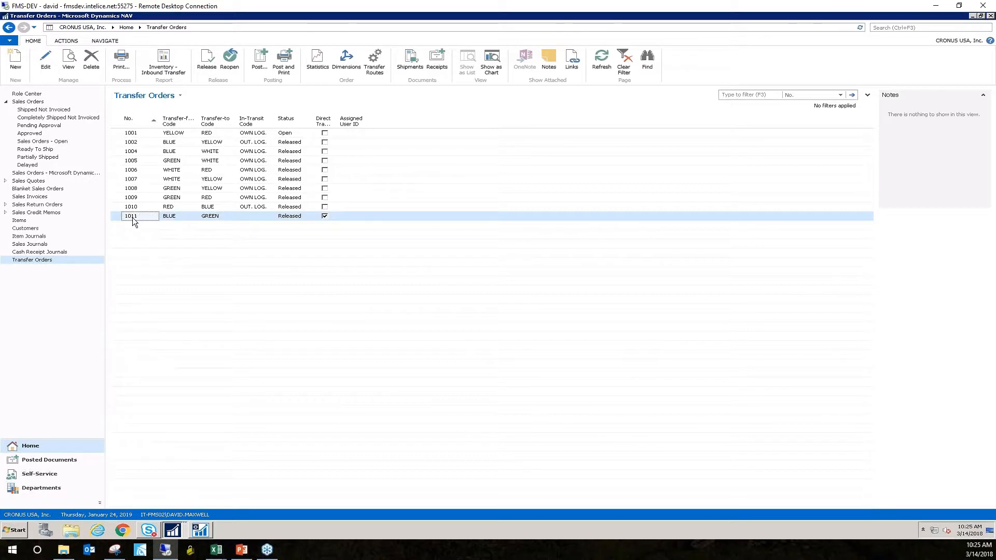
pyautogui.moveTo(199, 121); pyautogui.dragTo(219, 122)
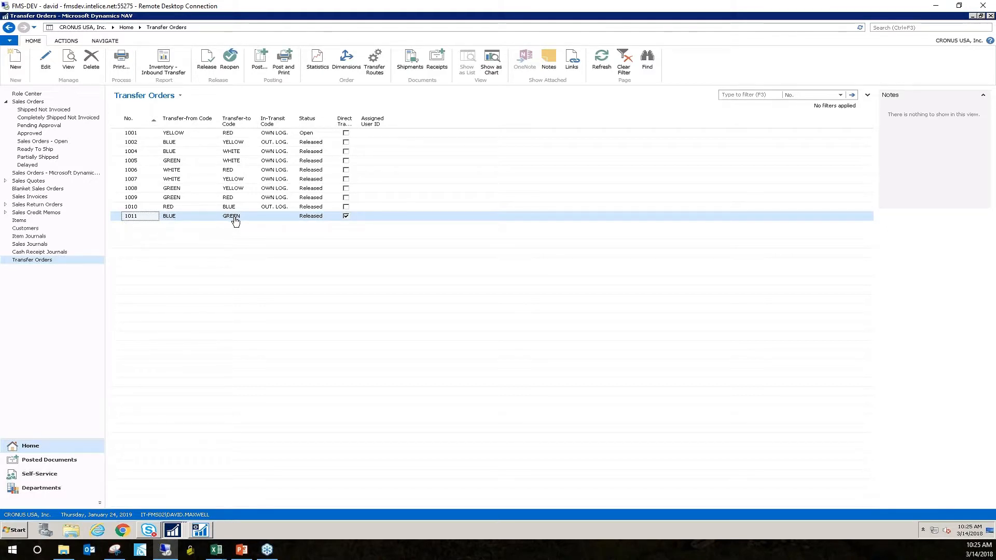
pyautogui.doubleClick(357, 122)
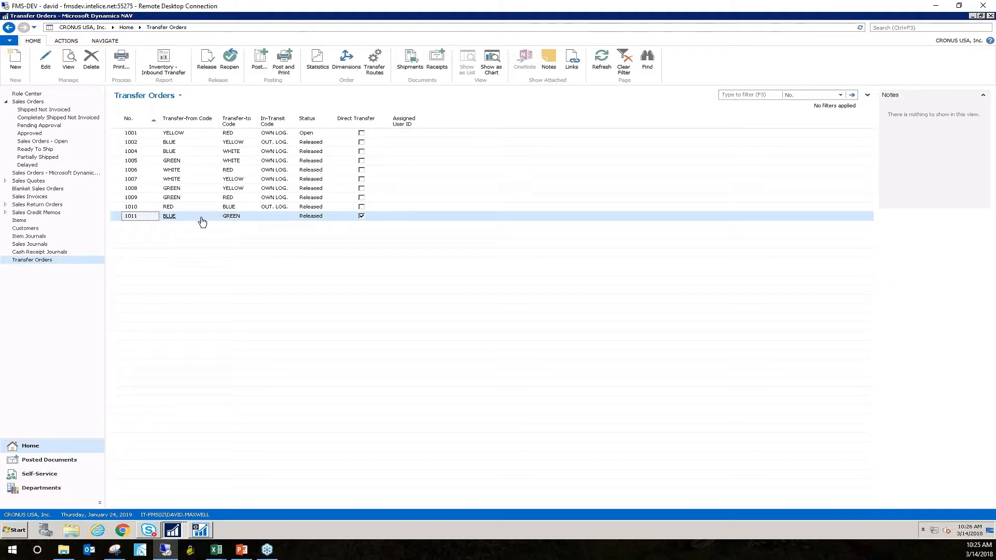
pyautogui.doubleClick(131, 217)
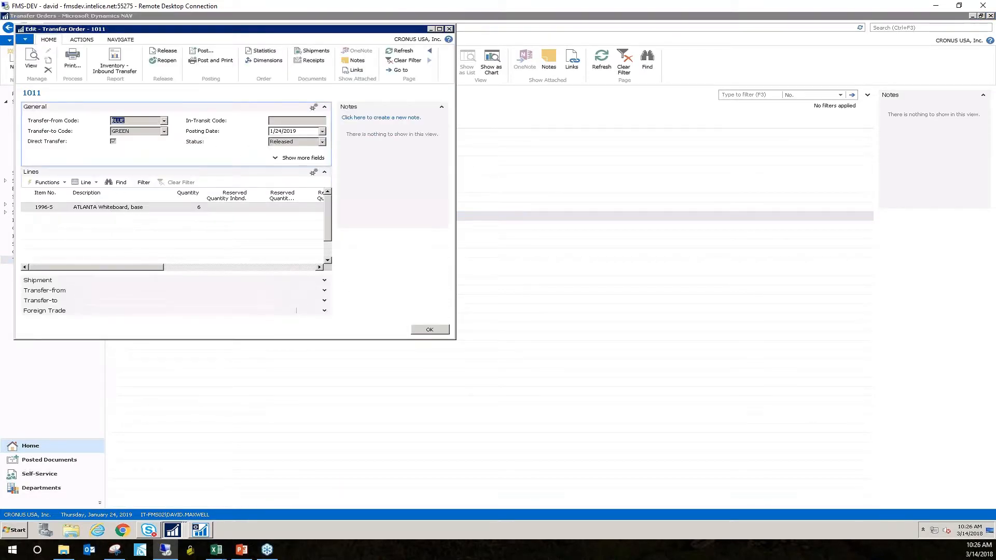
pyautogui.moveTo(456, 271); pyautogui.dragTo(541, 271)
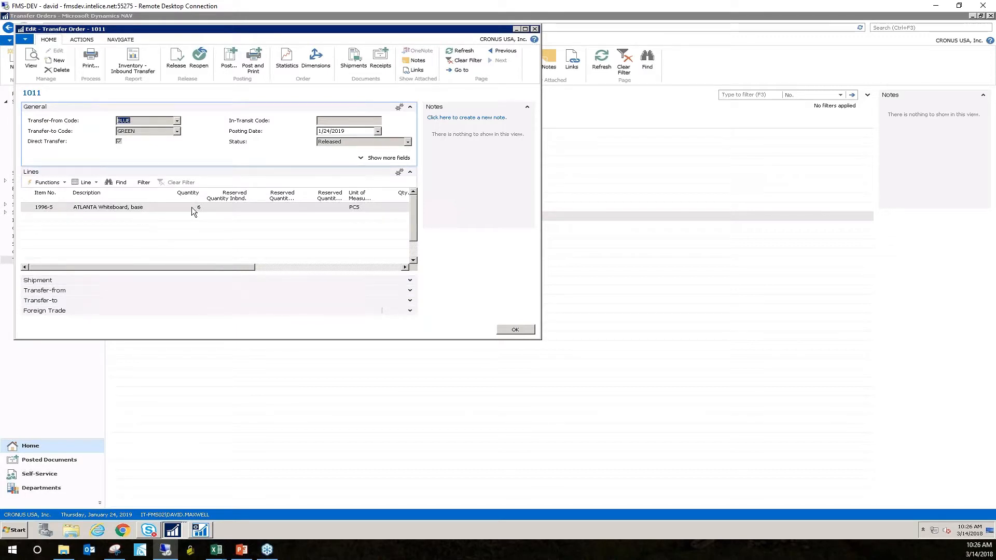
# Review the shipped and received quantities on the ATLANTA Whiteboard line of the direct transfer order.
pyautogui.moveTo(188, 266); pyautogui.dragTo(292, 269)
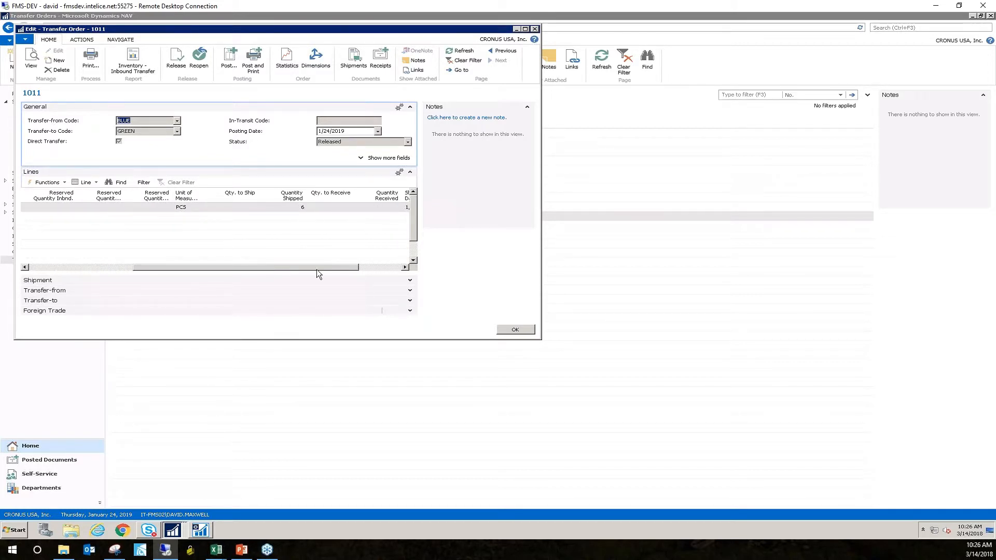
pyautogui.moveTo(316, 269); pyautogui.dragTo(147, 263)
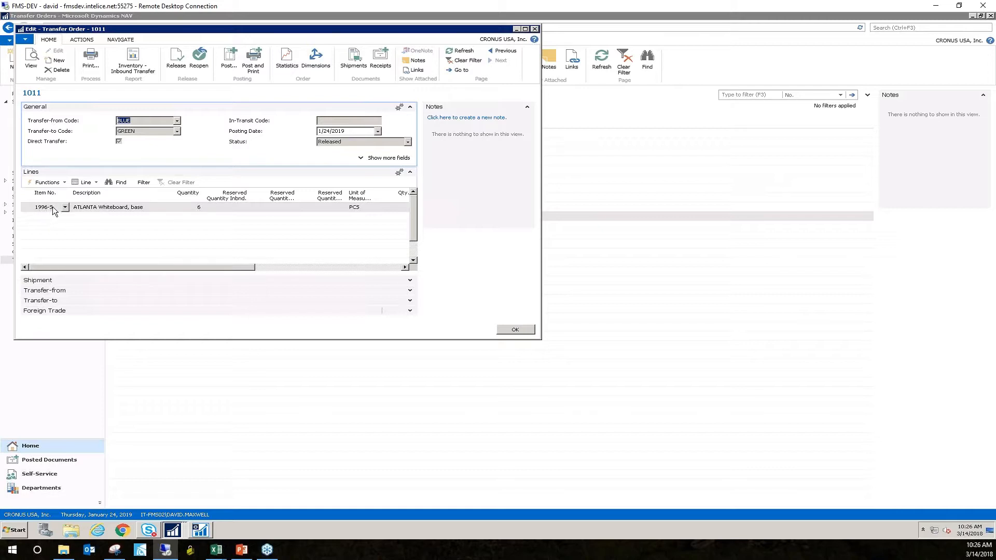
pyautogui.click(252, 210)
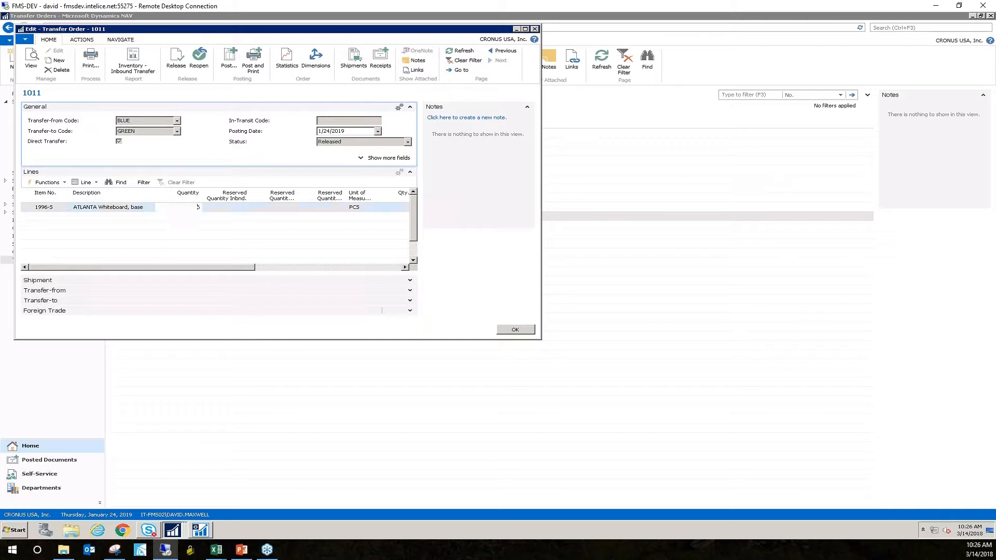
pyautogui.write('5')
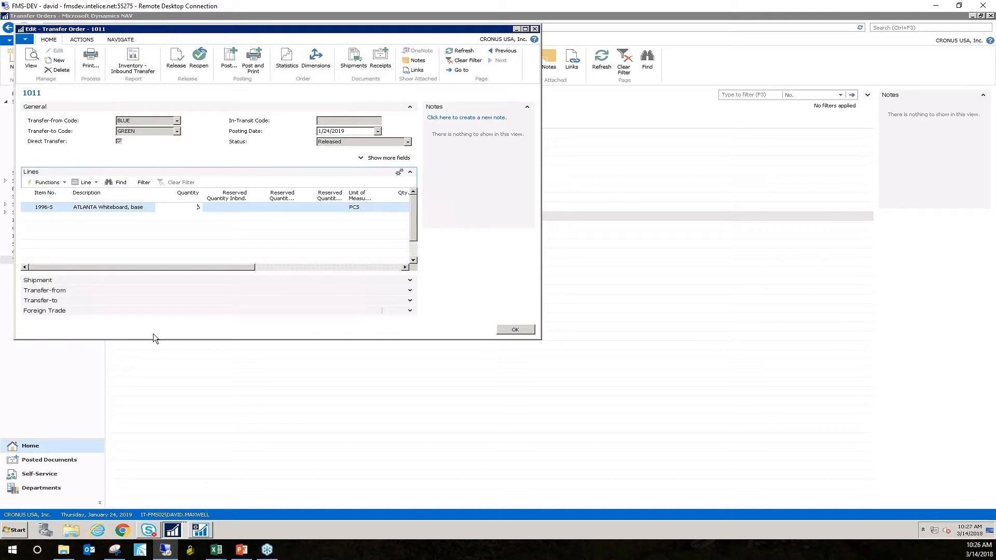
# Open the advanced item list from the transfer line's item number lookup and move its window higher on the screen.
pyautogui.click(68, 207)
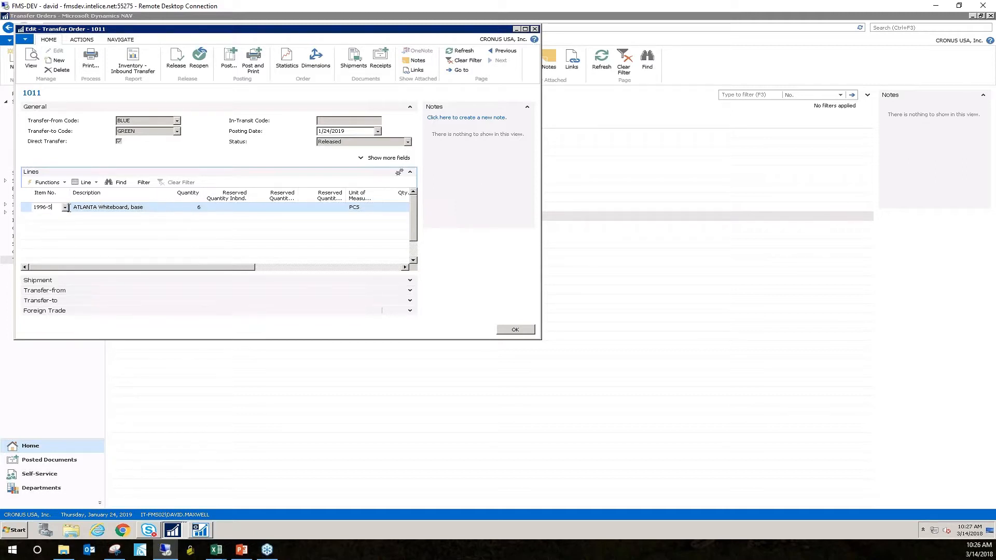
pyautogui.click(65, 208)
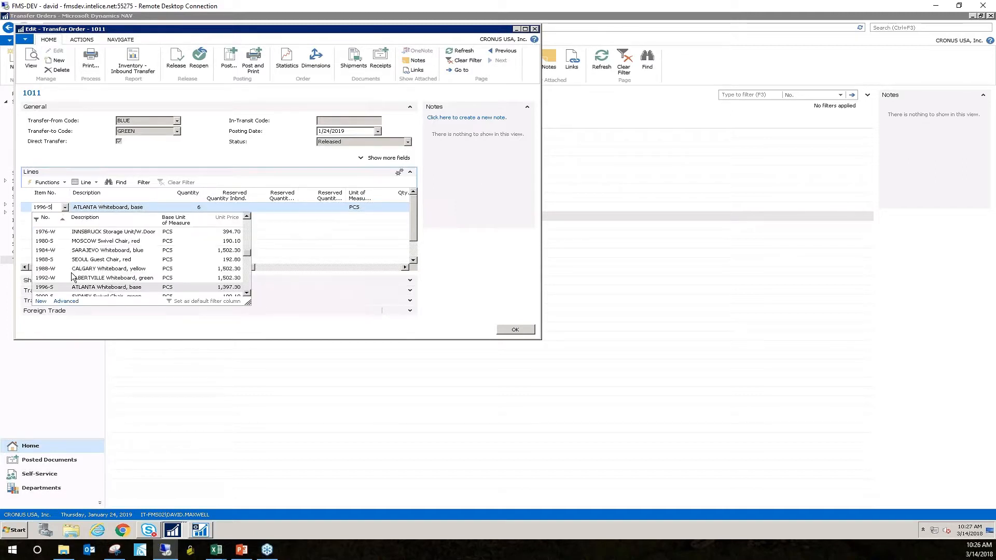
pyautogui.click(68, 301)
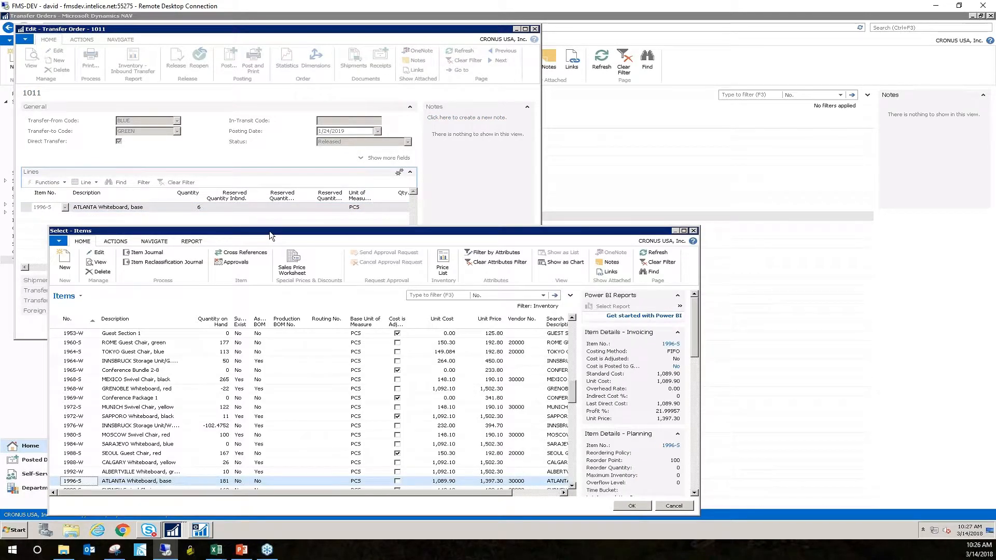
pyautogui.moveTo(268, 222); pyautogui.dragTo(261, 152)
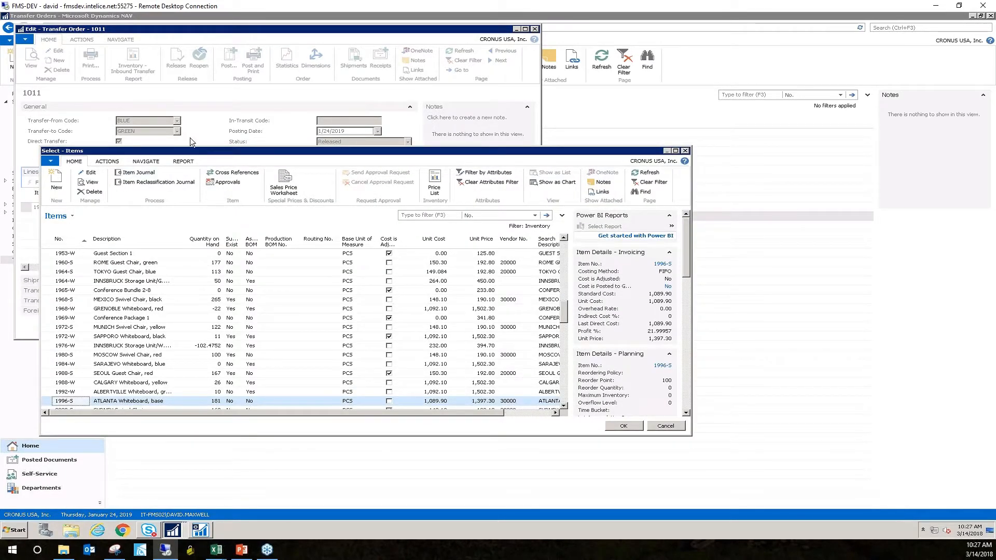
pyautogui.moveTo(190, 138); pyautogui.dragTo(187, 96)
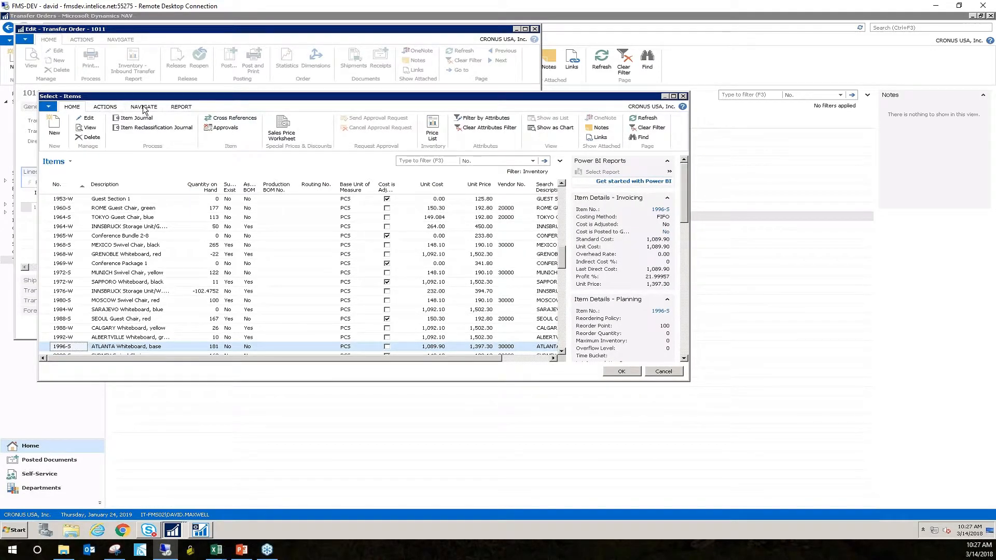
# Show item 1996-S's availability by location in a wider window and examine the quantities for the Blue Warehouse.
pyautogui.click(143, 107)
pyautogui.click(105, 128)
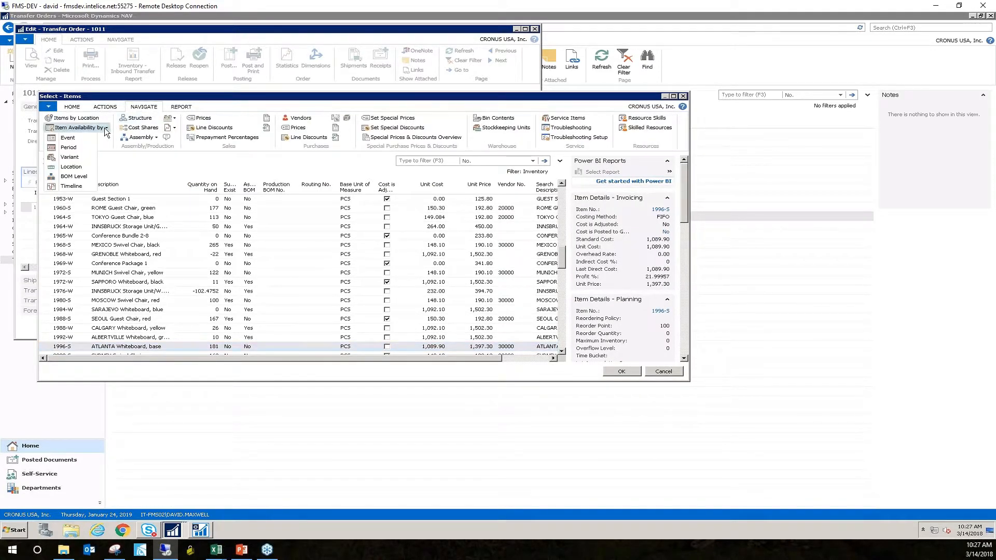
pyautogui.click(78, 167)
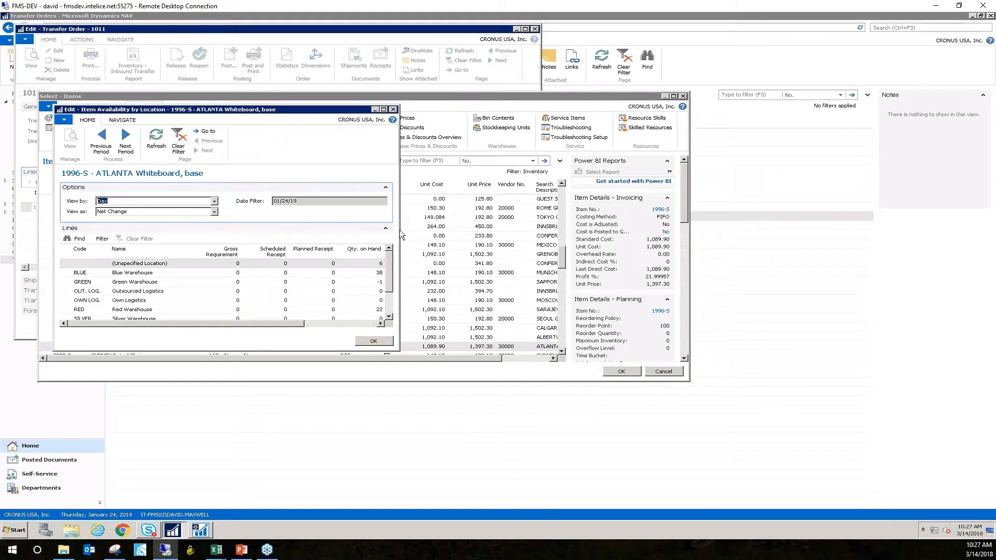
pyautogui.moveTo(399, 230); pyautogui.dragTo(540, 228)
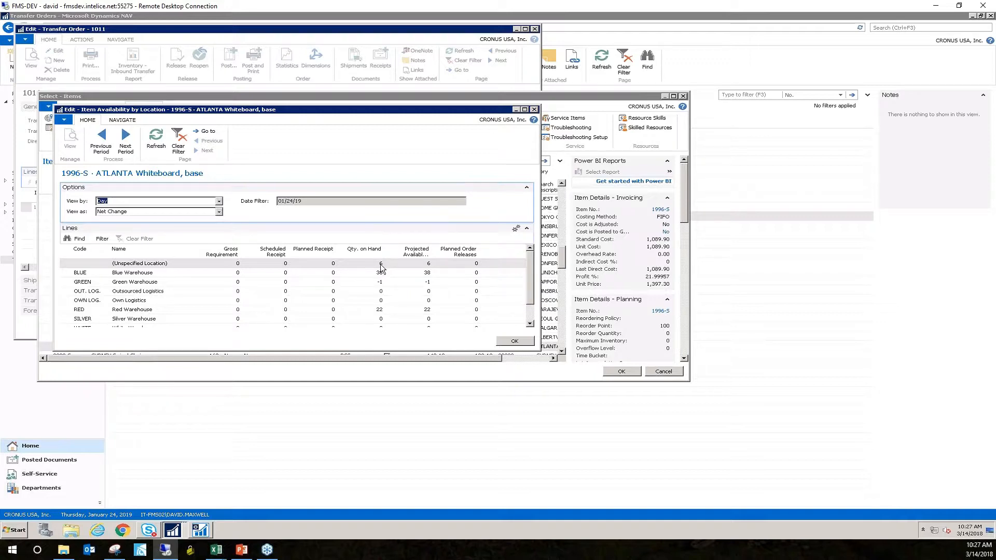
pyautogui.click(155, 272)
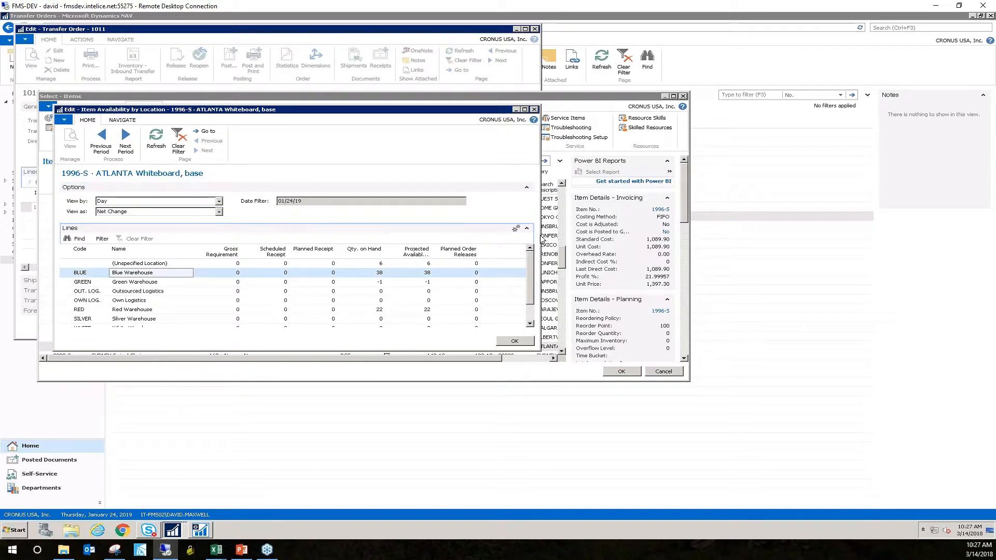
# Close the item availability, item selection and transfer order windows to return to the Transfer Orders list.
pyautogui.click(535, 111)
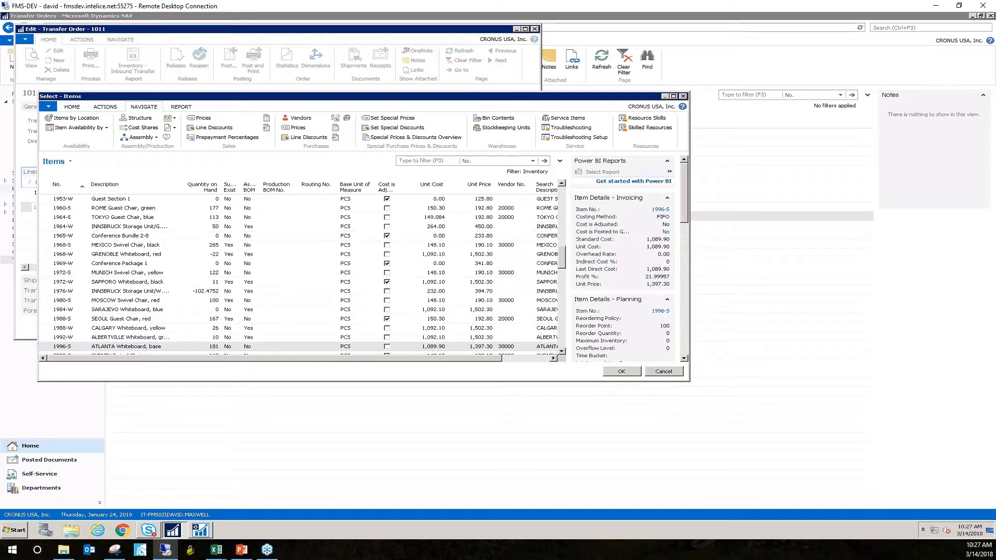
pyautogui.hotkey('alt', 'Tab')
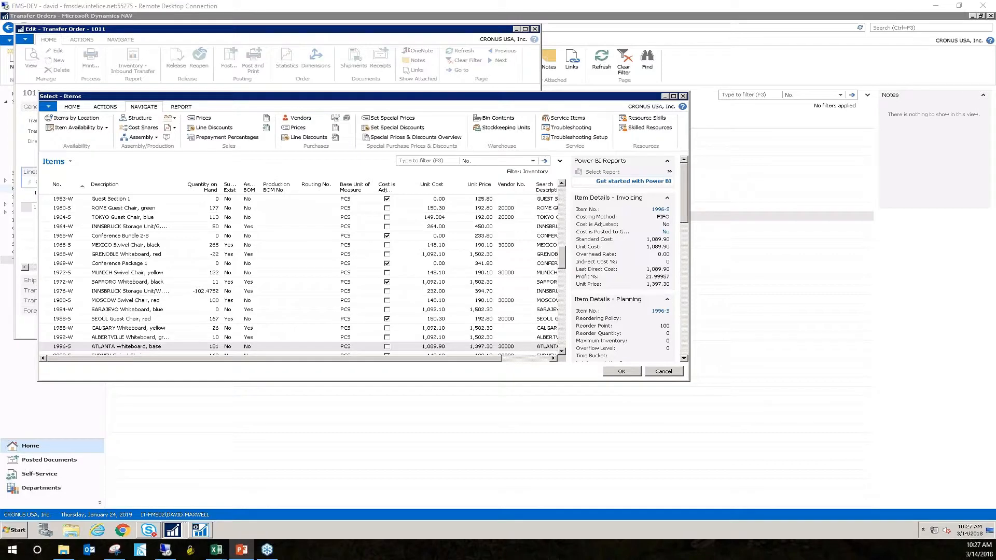
pyautogui.press('Escape')
pyautogui.click(535, 28)
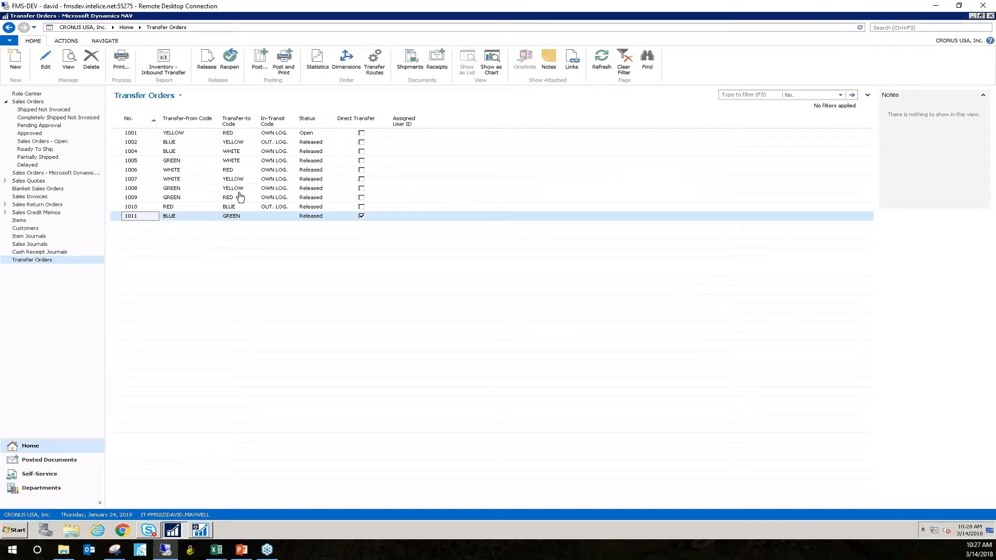
# Search for "Sales Order" and open the Sales Orders list from Home.
pyautogui.click(882, 28)
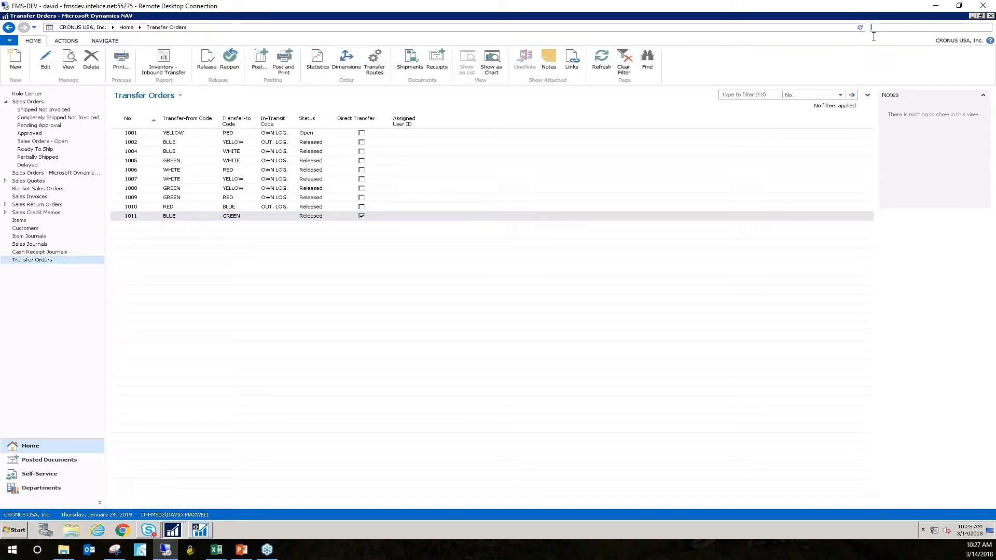
pyautogui.write('Sa')
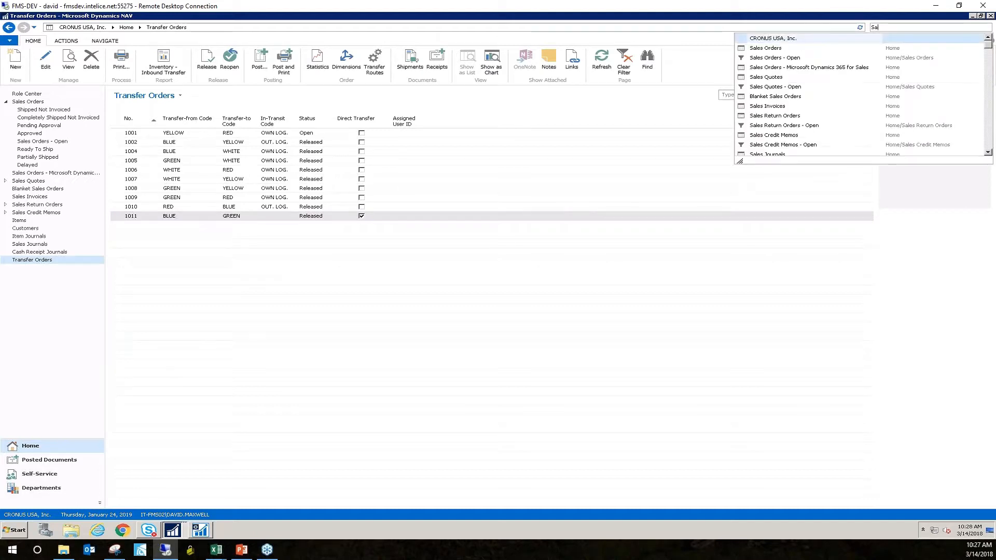
pyautogui.write('les Order')
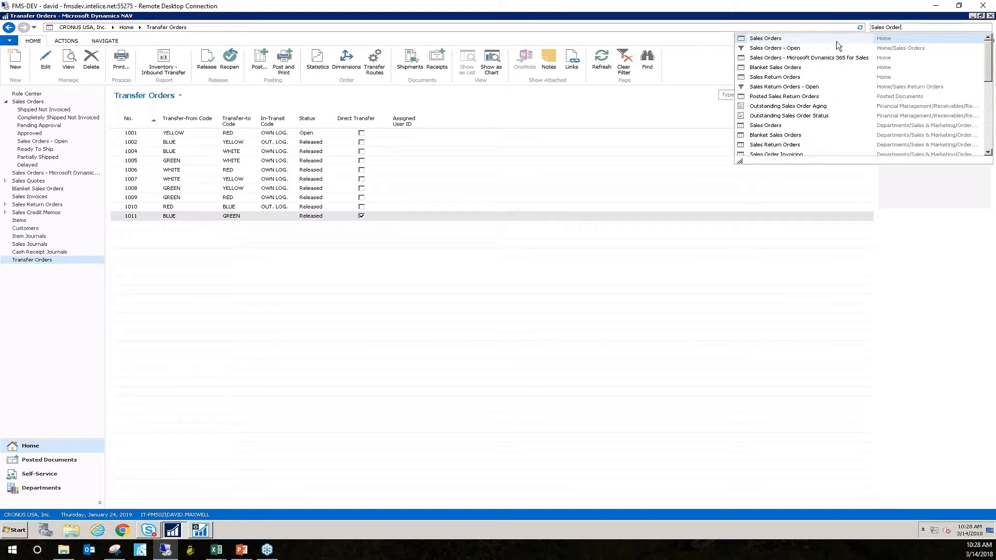
pyautogui.click(769, 38)
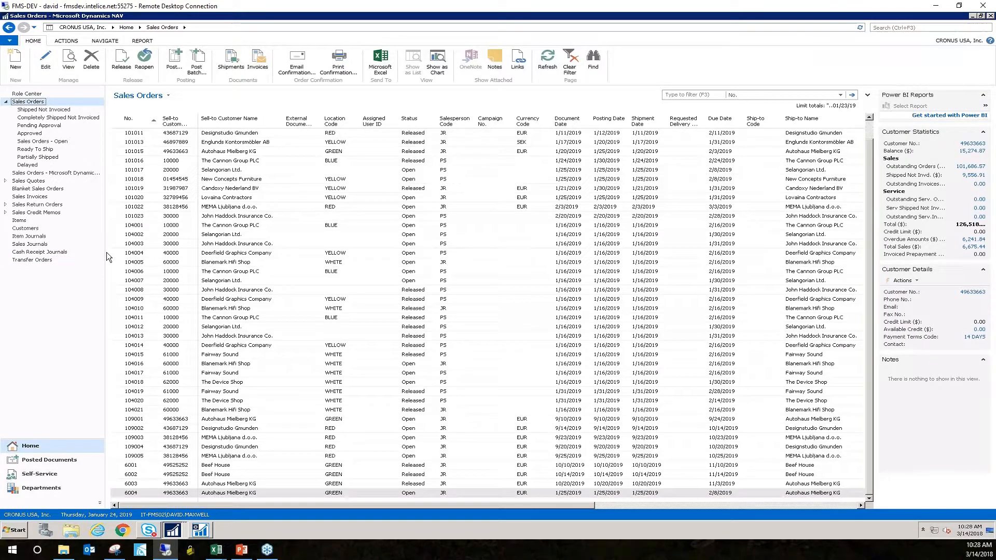
pyautogui.click(126, 253)
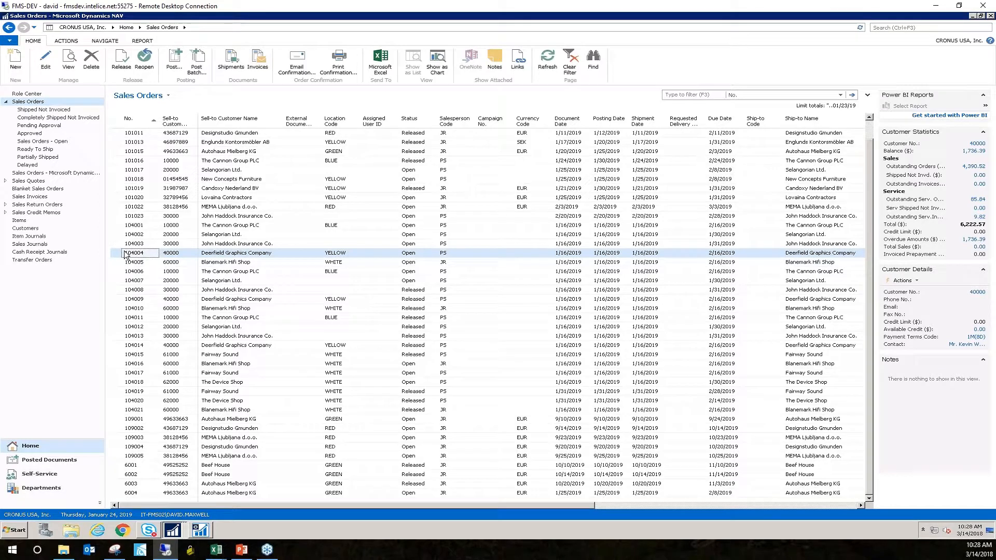
pyautogui.keyDown('ctrl'); pyautogui.click(113, 283); pyautogui.keyUp('ctrl')
pyautogui.keyDown('ctrl'); pyautogui.click(117, 302); pyautogui.keyUp('ctrl')
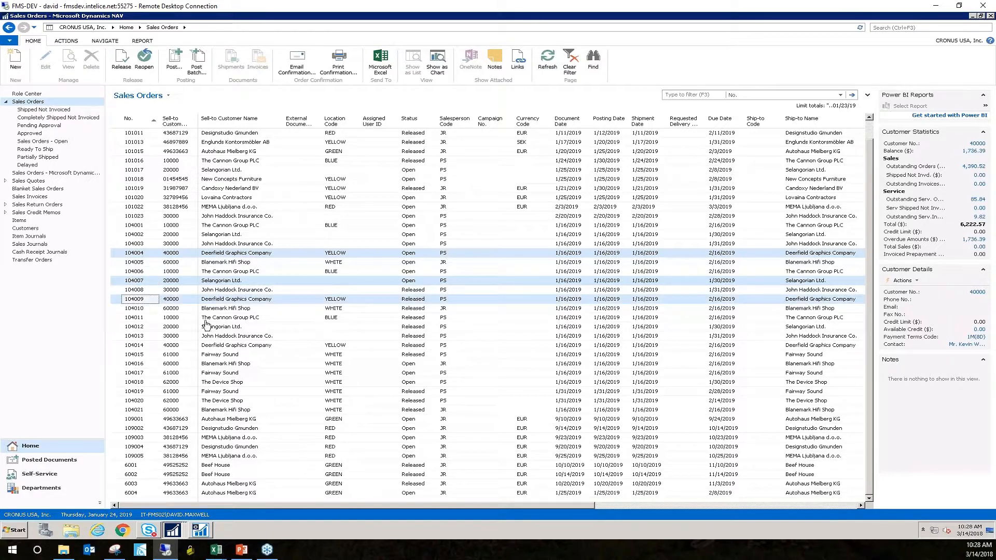
pyautogui.click(116, 318)
# Select the released Deerfield Graphics Company, The Cannon Group PLC and Selangorian Ltd. orders, start posting them together, and dismiss the posting confirmation.
pyautogui.click(119, 302)
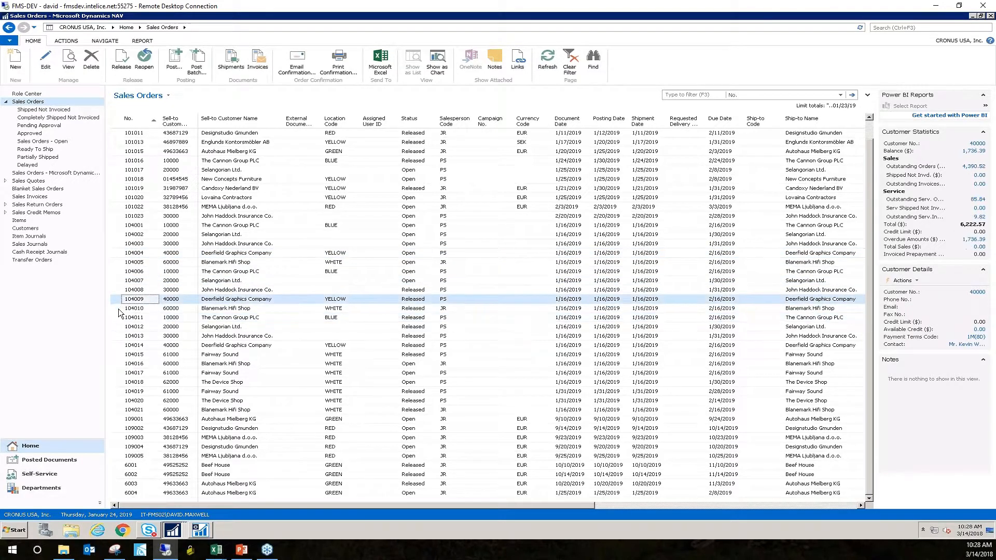
pyautogui.keyDown('ctrl'); pyautogui.click(120, 318); pyautogui.keyUp('ctrl')
pyautogui.keyDown('ctrl'); pyautogui.click(128, 327); pyautogui.keyUp('ctrl')
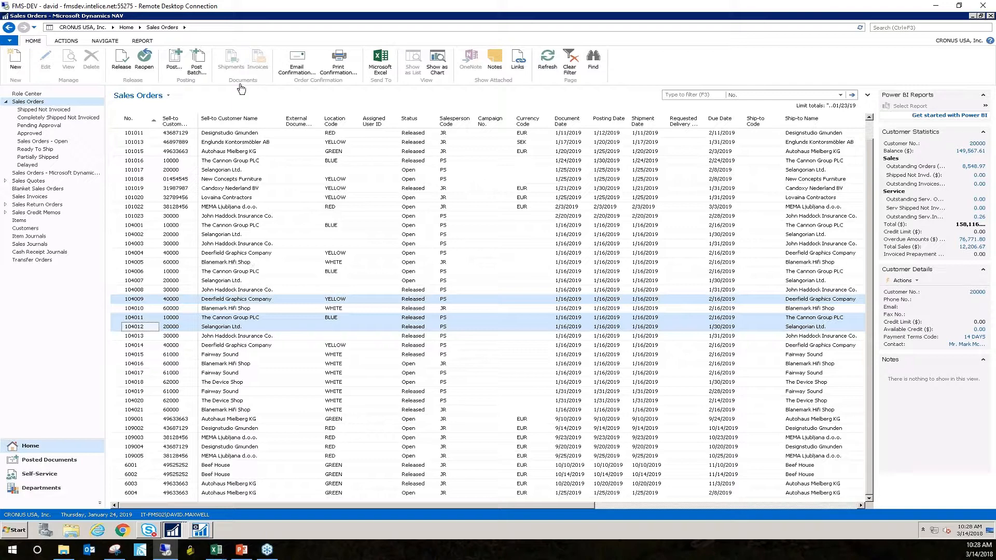
pyautogui.click(174, 61)
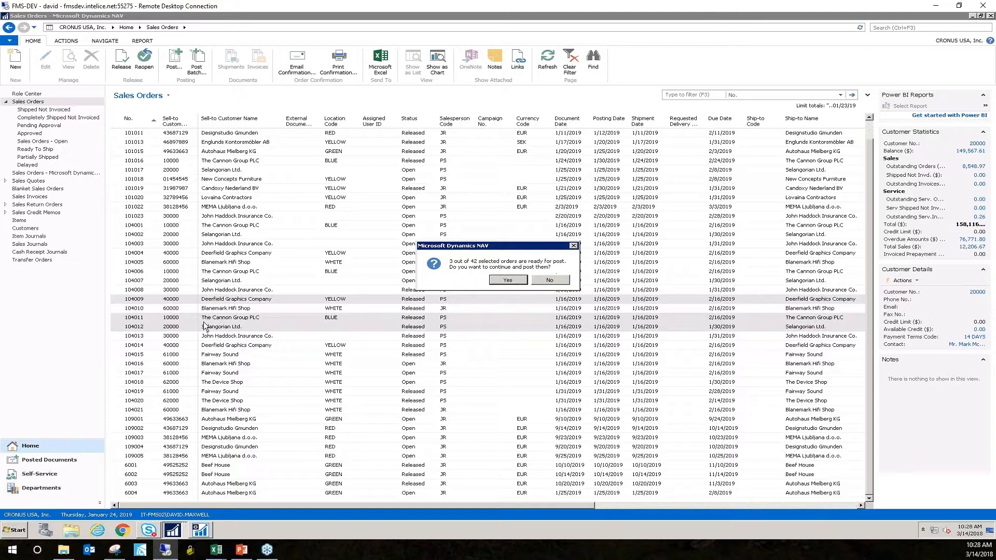
pyautogui.click(573, 245)
# Select both released Deerfield Graphics Company orders together with the released The Cannon Group PLC and Selangorian Ltd. orders between them.
pyautogui.click(120, 301)
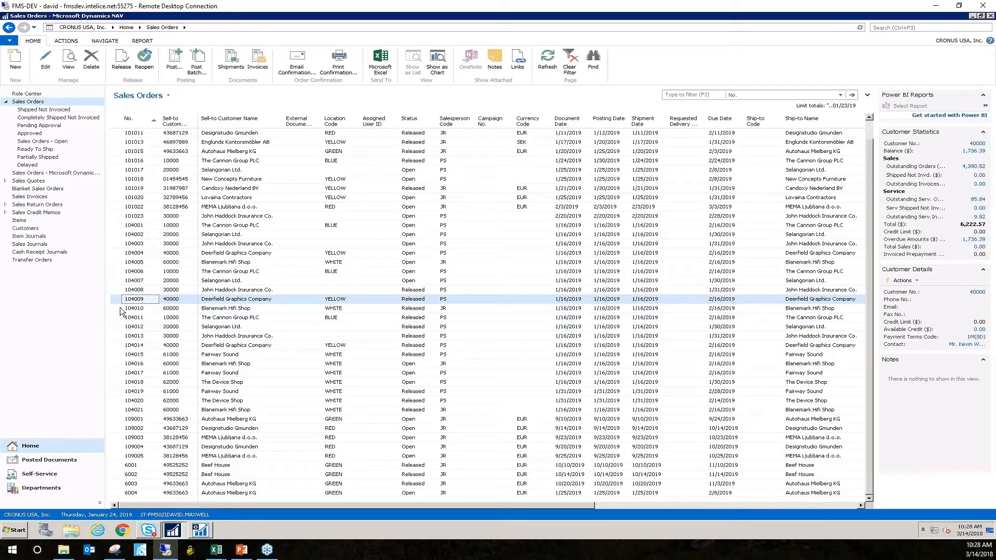
pyautogui.keyDown('ctrl'); pyautogui.click(118, 318); pyautogui.keyUp('ctrl')
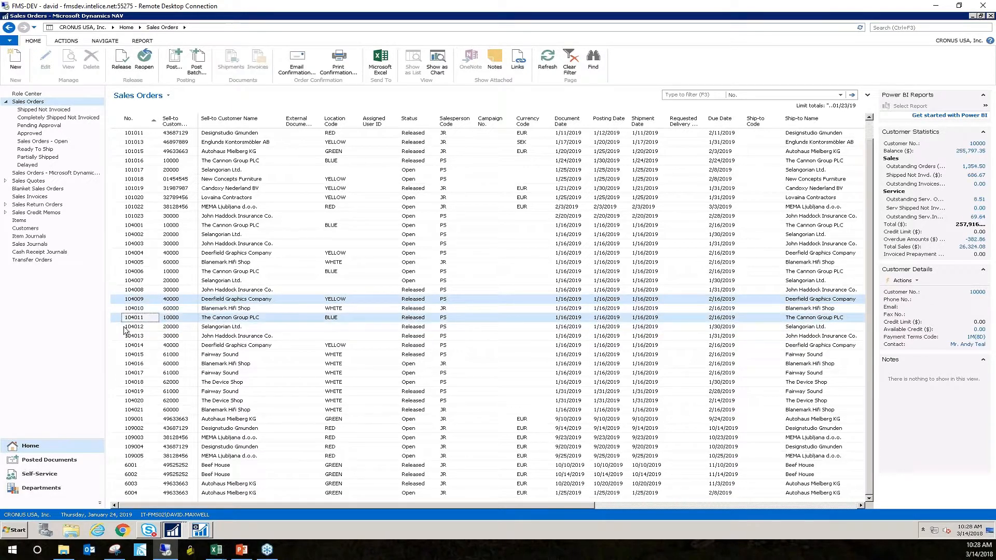
pyautogui.keyDown('ctrl'); pyautogui.click(121, 327); pyautogui.keyUp('ctrl')
pyautogui.keyDown('ctrl'); pyautogui.click(120, 344); pyautogui.keyUp('ctrl')
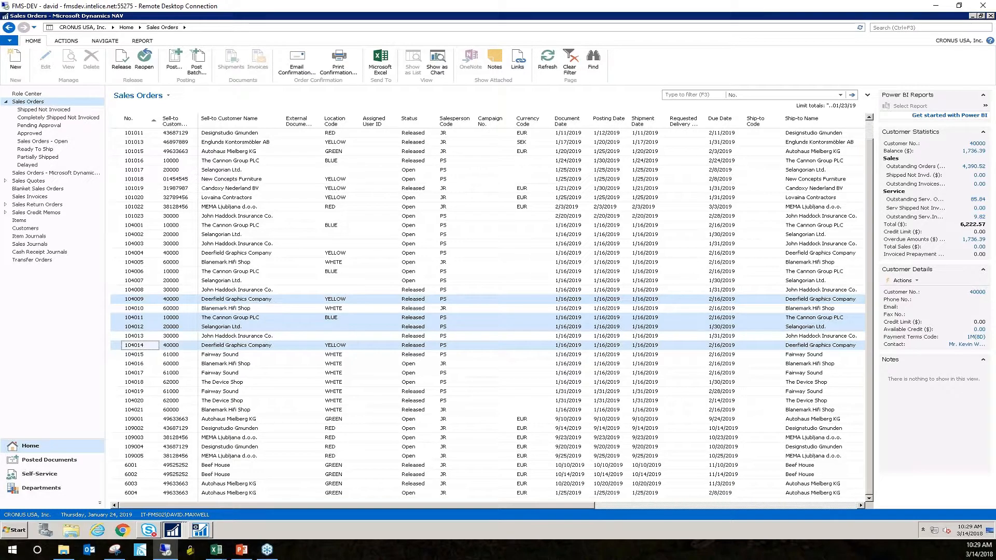
pyautogui.click(241, 550)
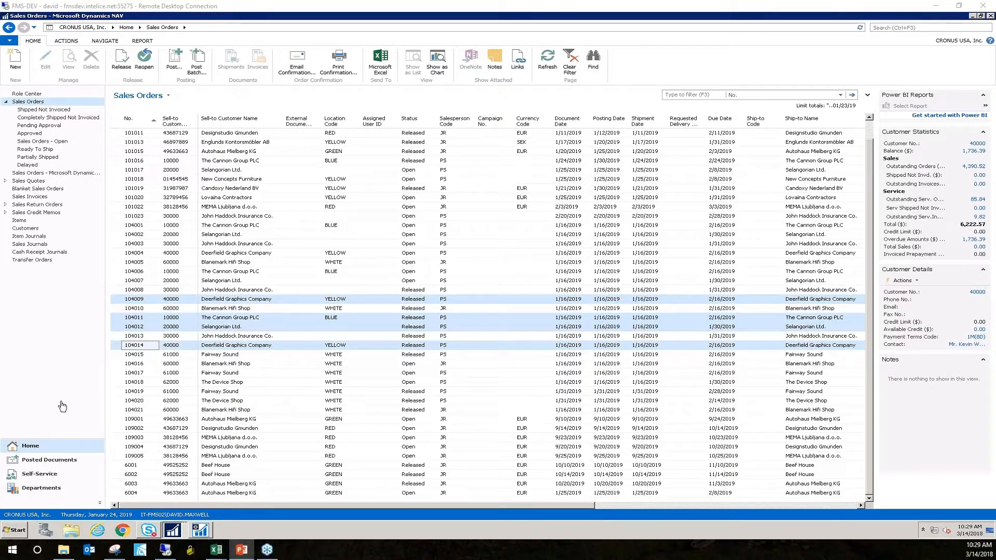
# Open the first released Deerfield Graphics Company sales order, expand its General section and widen the order window.
pyautogui.doubleClick(240, 301)
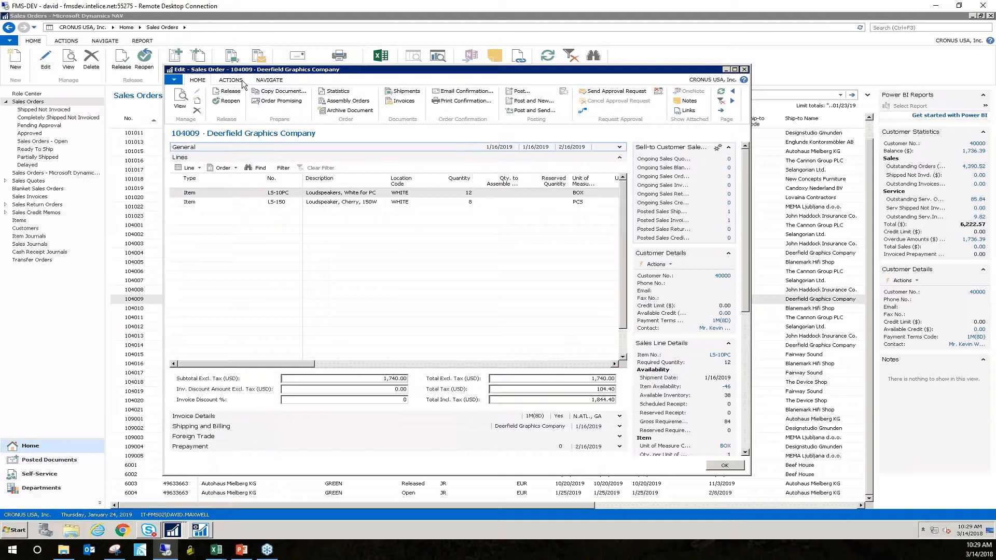
pyautogui.click(620, 148)
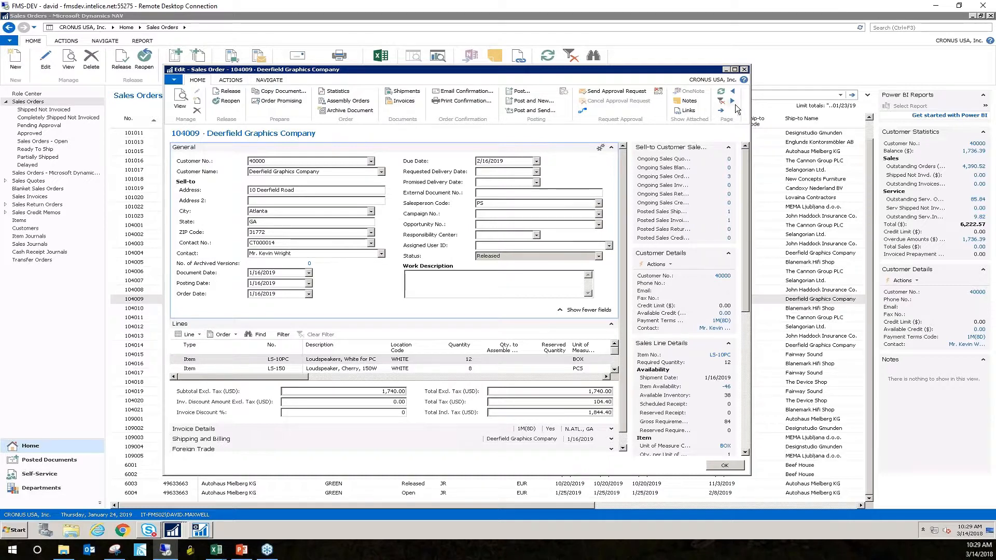
pyautogui.moveTo(751, 100); pyautogui.dragTo(894, 83)
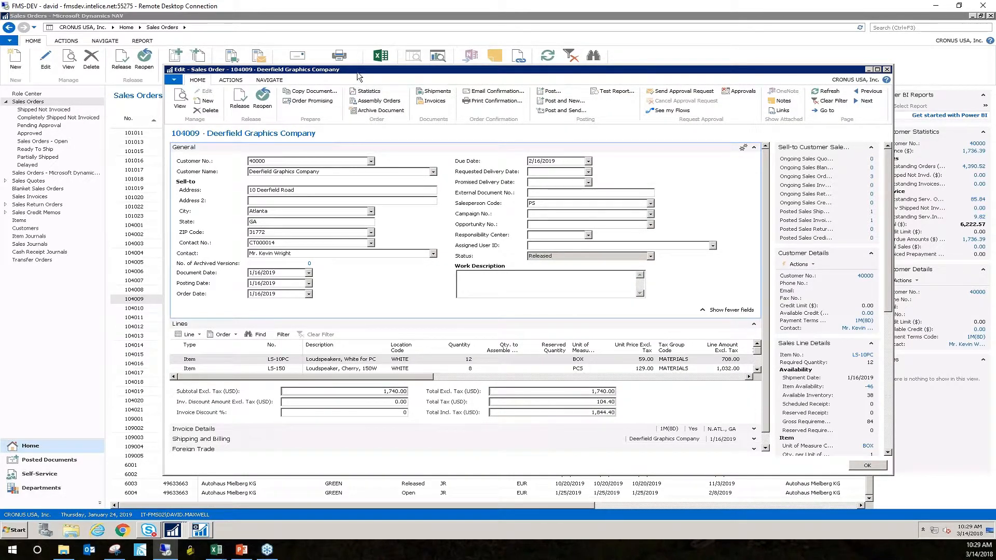
# Widen the sales order window further and open the Pro Forma Invoice report options for the order.
pyautogui.click(244, 84)
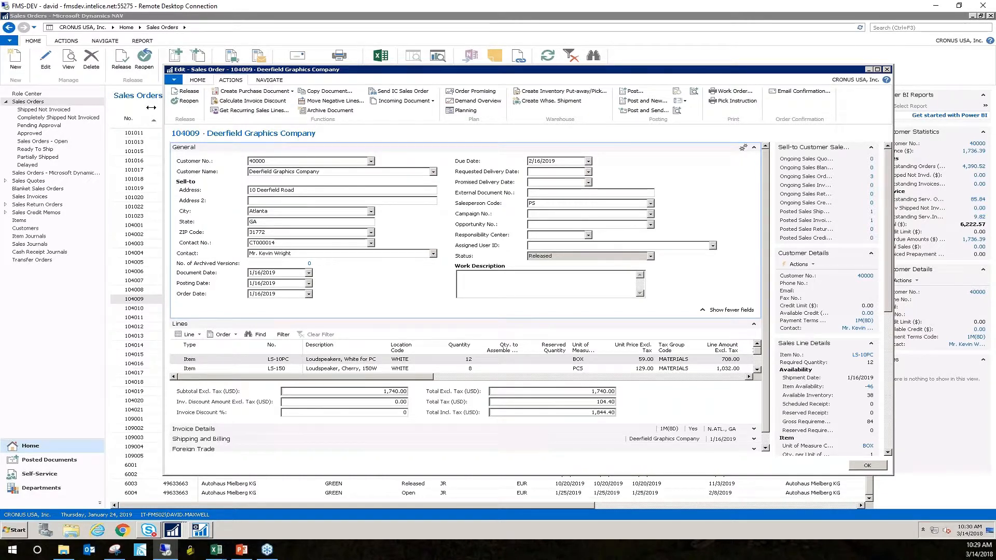
pyautogui.moveTo(161, 110); pyautogui.dragTo(51, 110)
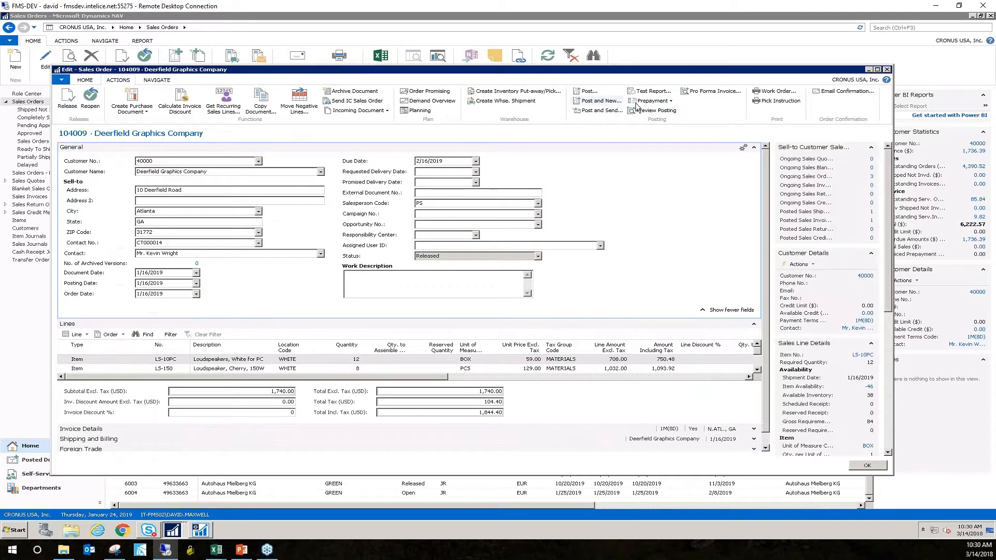
pyautogui.click(705, 90)
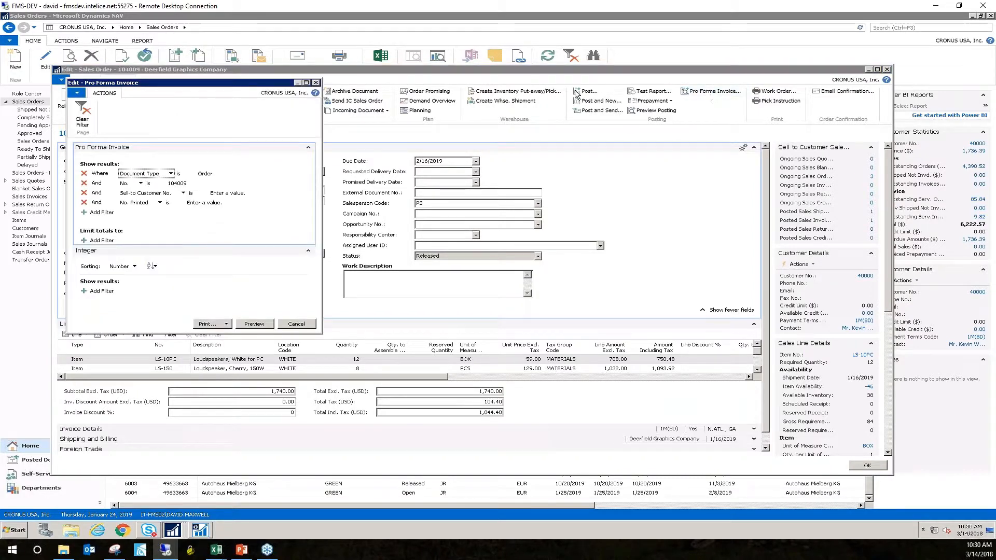
# Preview the order's Pro Forma Invoice, close the preview, and reposition the sales order window.
pyautogui.click(256, 324)
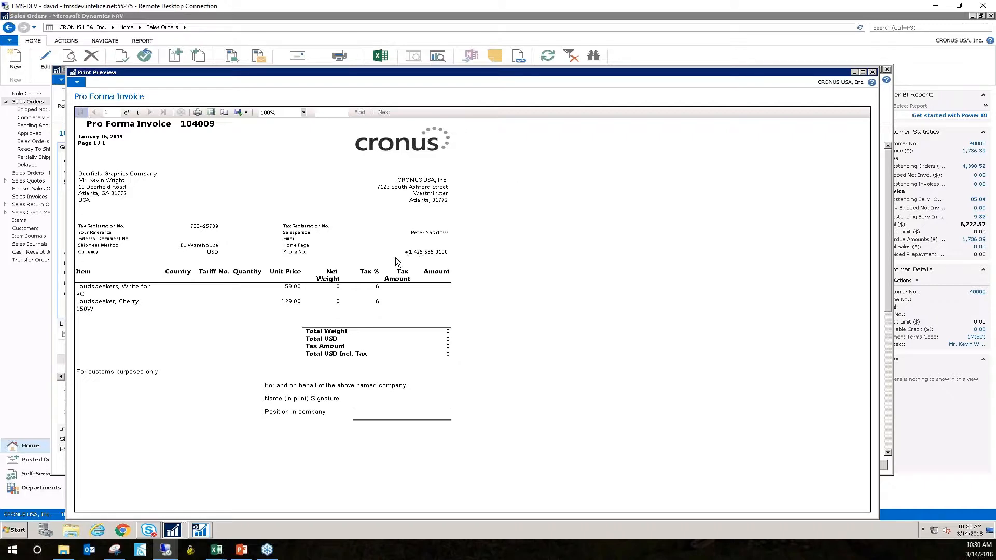
pyautogui.press('Escape')
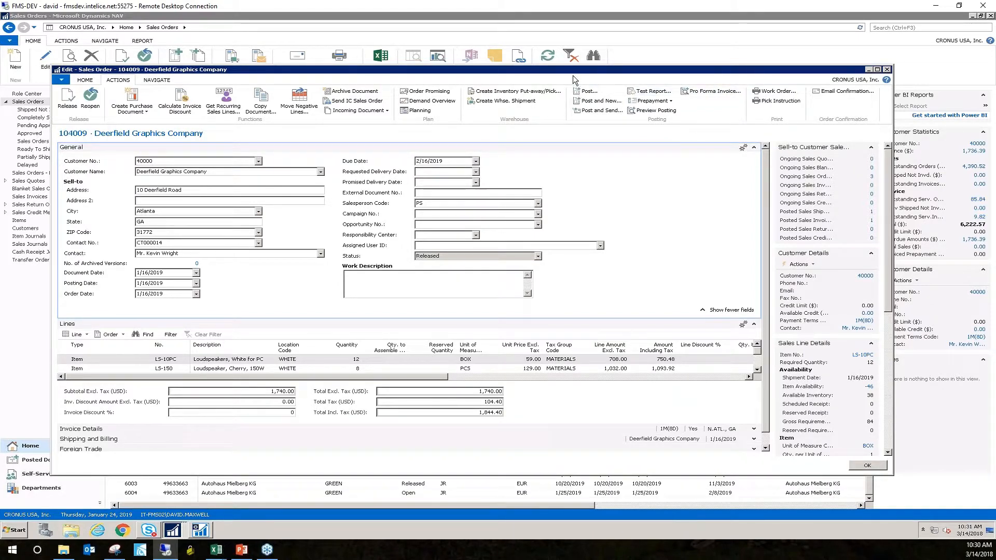
pyautogui.moveTo(574, 70); pyautogui.dragTo(607, 44)
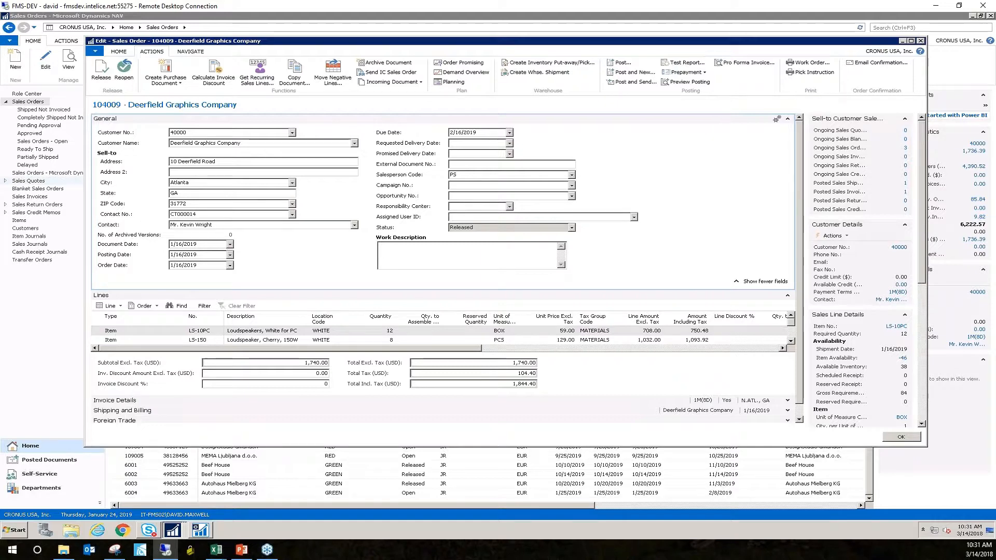
# Close the Deerfield Graphics Company sales order without posting it.
pyautogui.hotkey('alt', 'Tab')
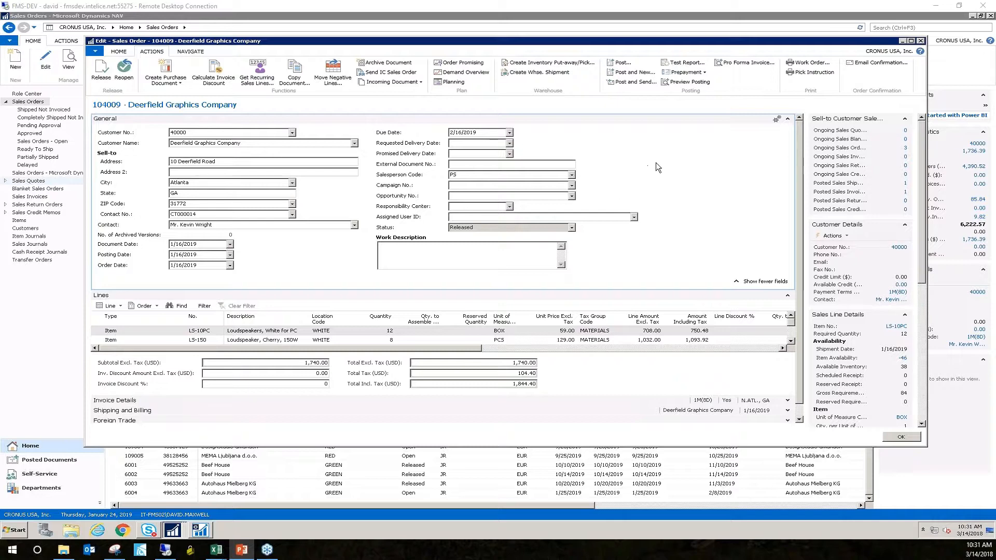
pyautogui.click(308, 260)
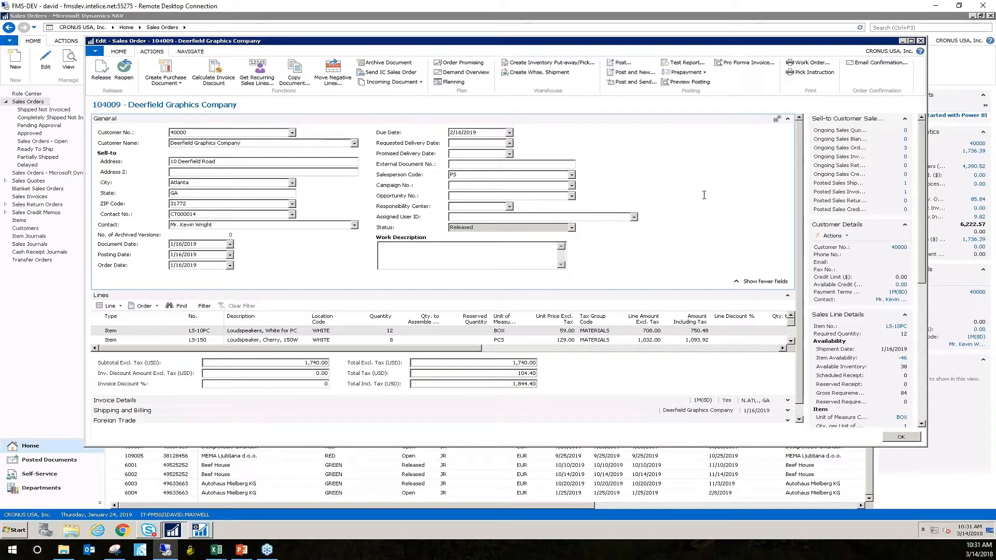
pyautogui.press('Escape')
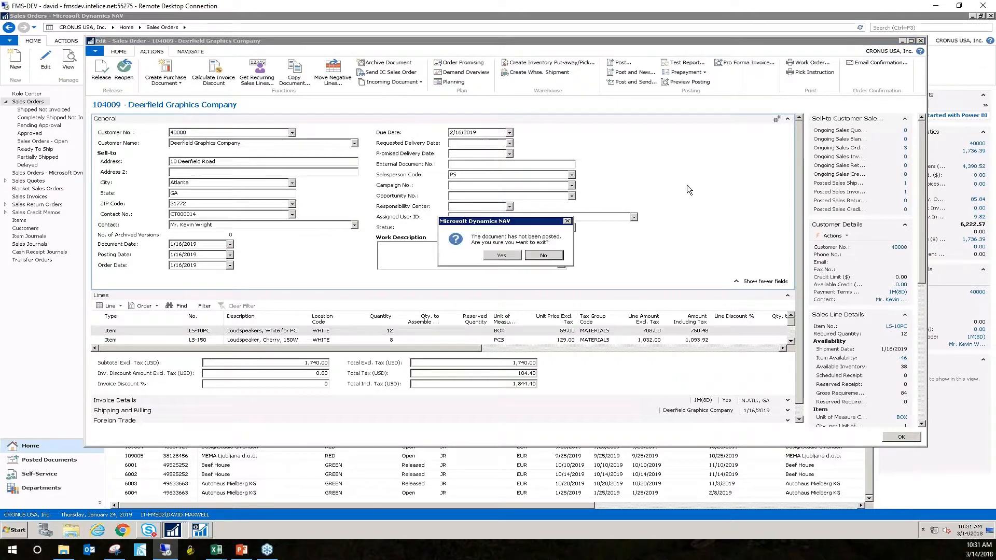
pyautogui.click(508, 256)
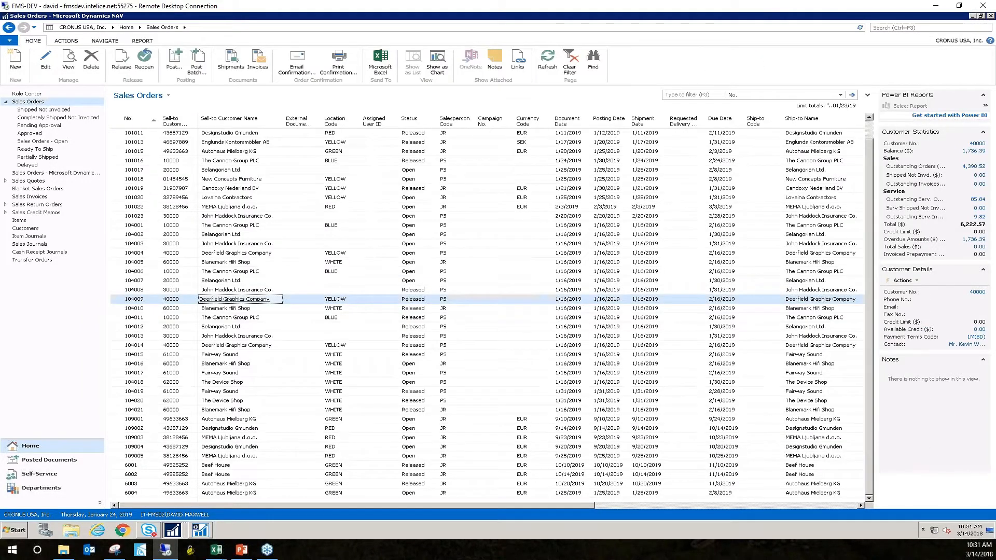
# Find and open the Intercompany Setup page, check its Auto. Send Transactions option, and close the page unchanged.
pyautogui.click(887, 25)
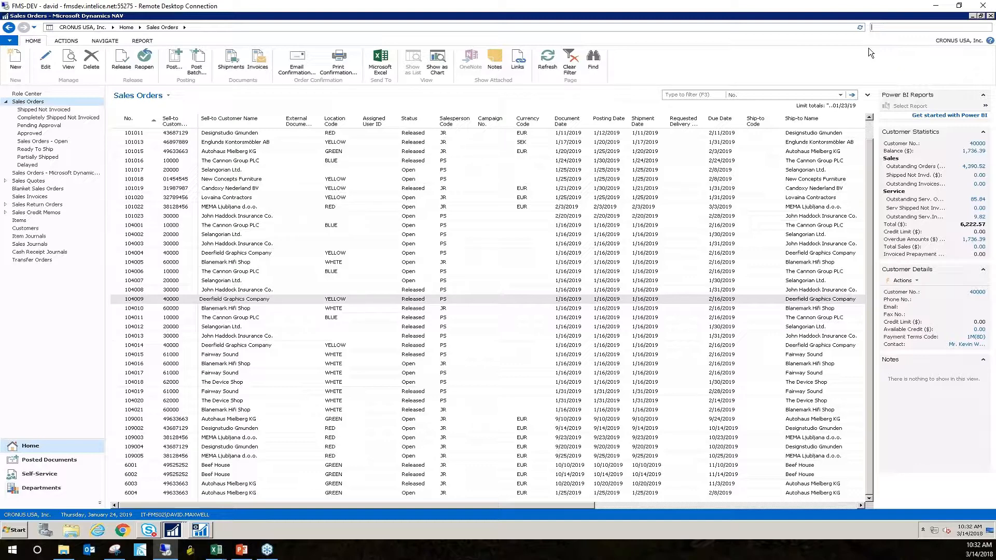
pyautogui.write('intercom')
pyautogui.write('pny set')
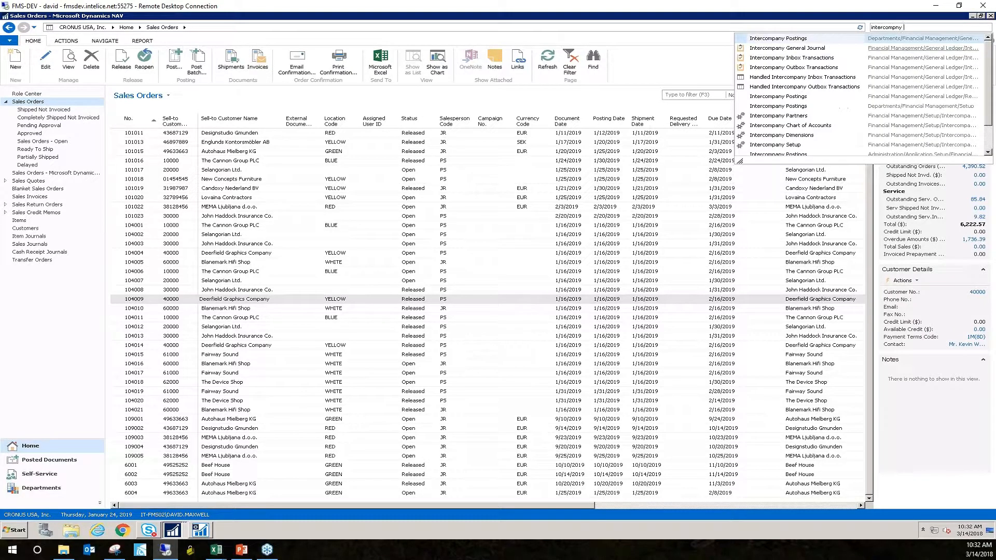
pyautogui.write('up')
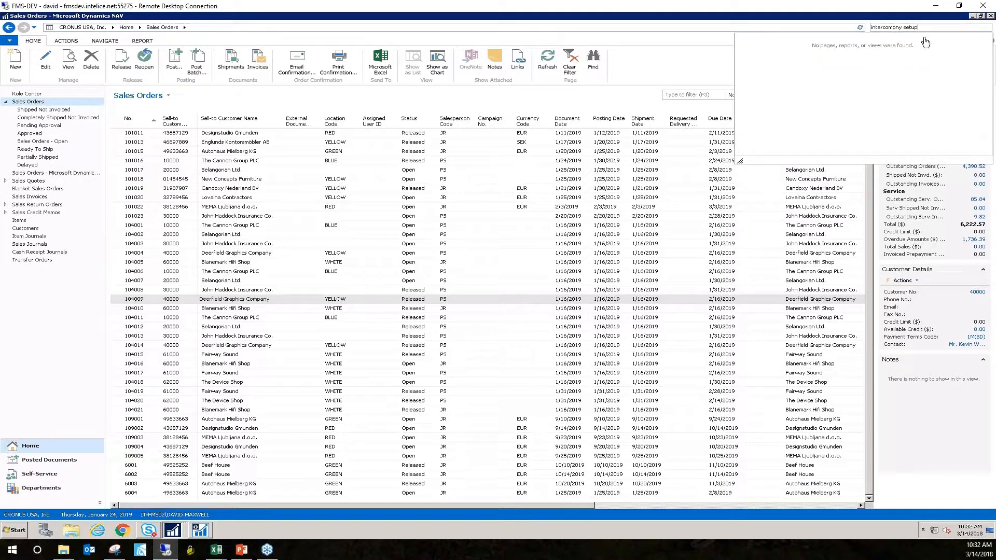
pyautogui.click(900, 26)
pyautogui.write('a')
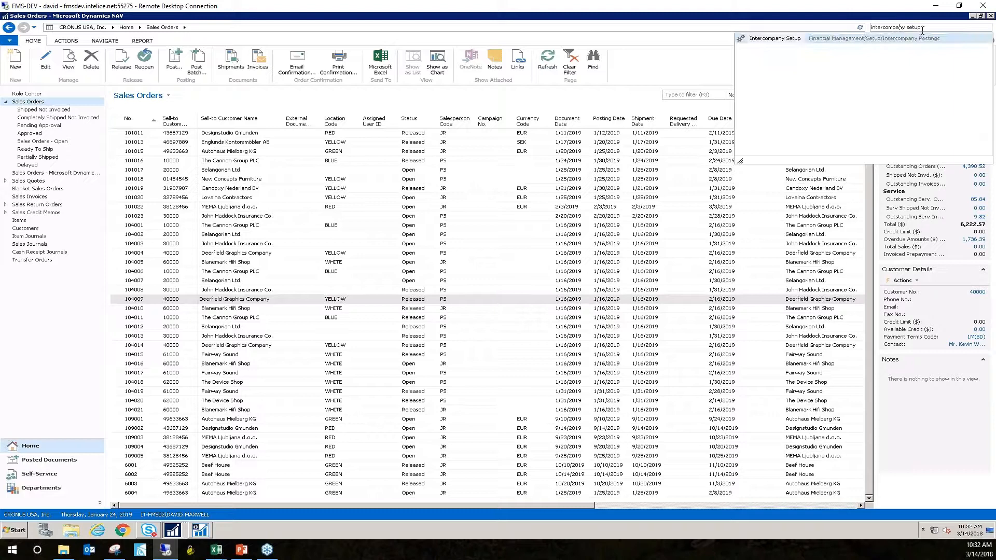
pyautogui.click(788, 39)
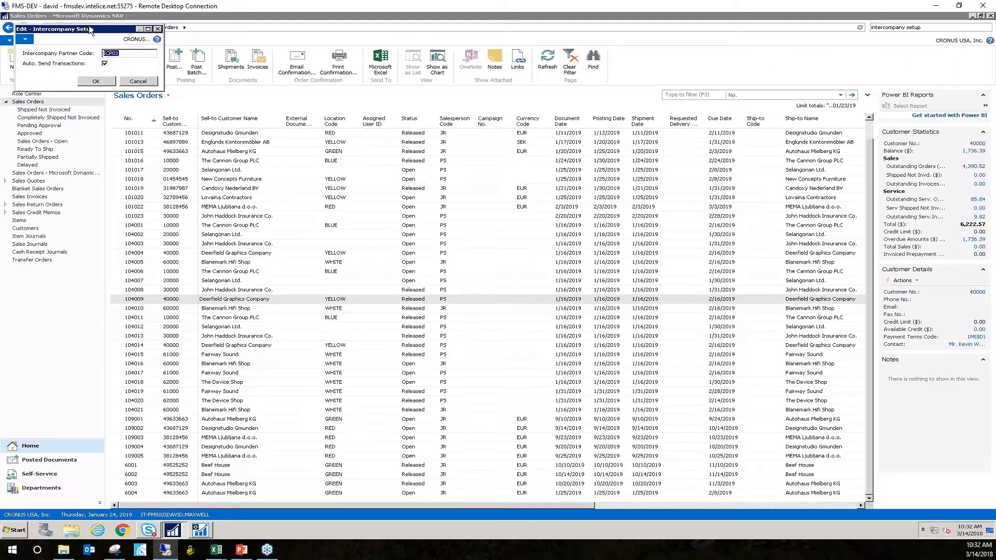
pyautogui.moveTo(89, 26); pyautogui.dragTo(619, 197)
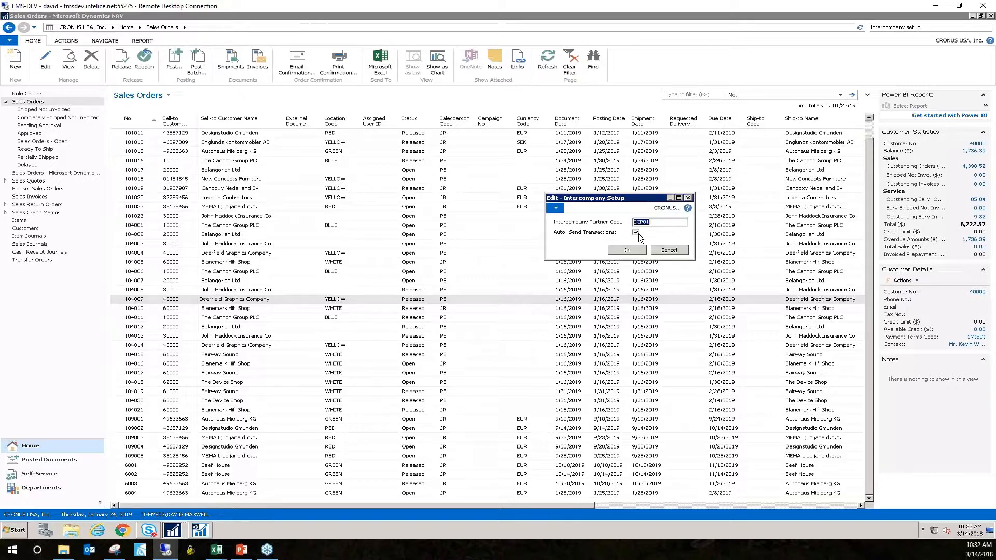
pyautogui.click(688, 197)
# Search for "intercompany partner" and open the Intercompany Partners list under Financial Management setup.
pyautogui.moveTo(933, 27); pyautogui.dragTo(791, 31)
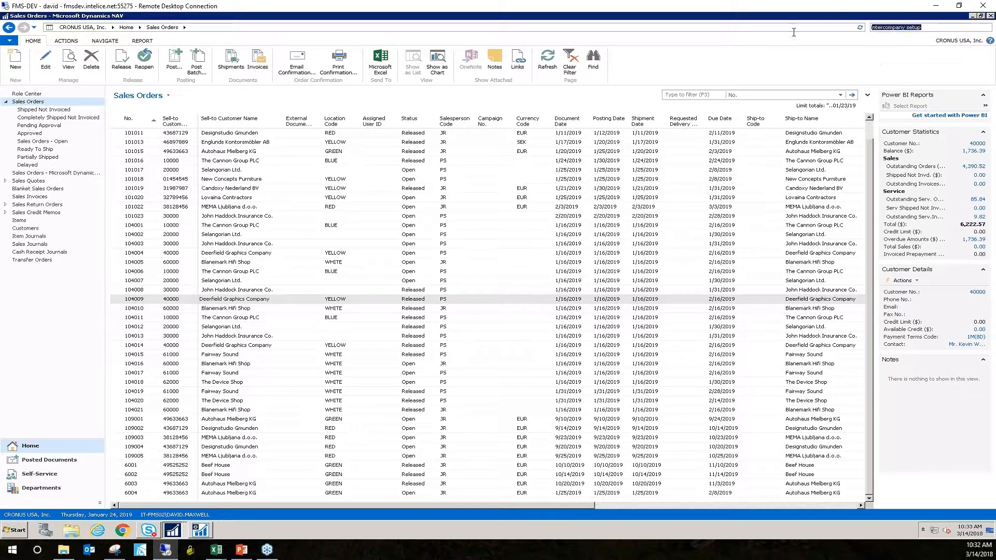
pyautogui.write('interomcpn')
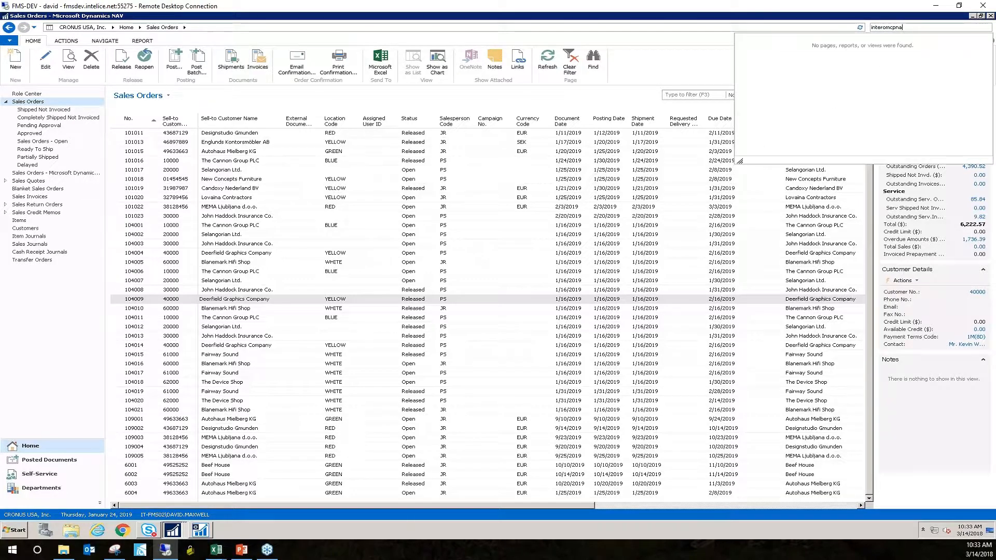
pyautogui.press('BackSpace')
pyautogui.press('BackSpace')
pyautogui.press('BackSpace')
pyautogui.press('BackSpace')
pyautogui.write('company')
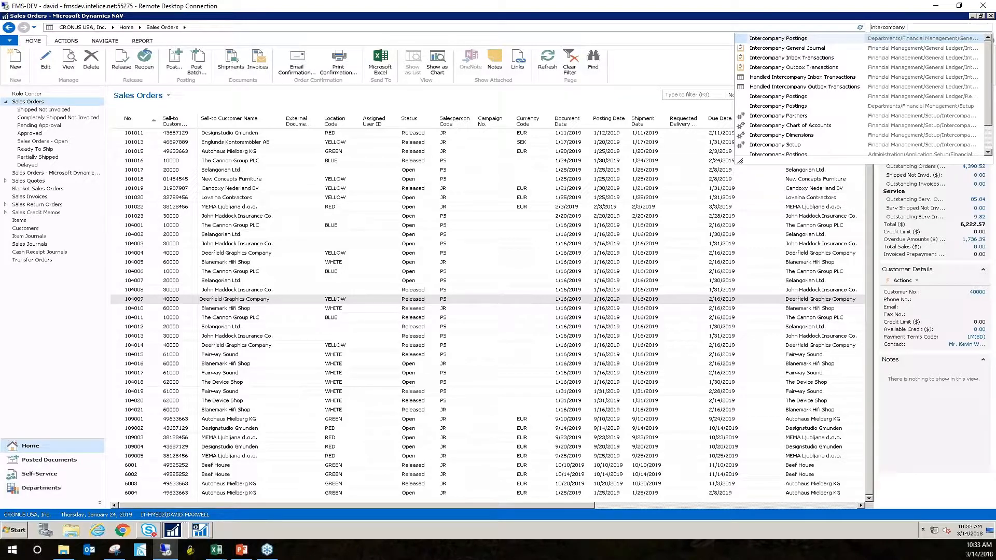
pyautogui.write('artner')
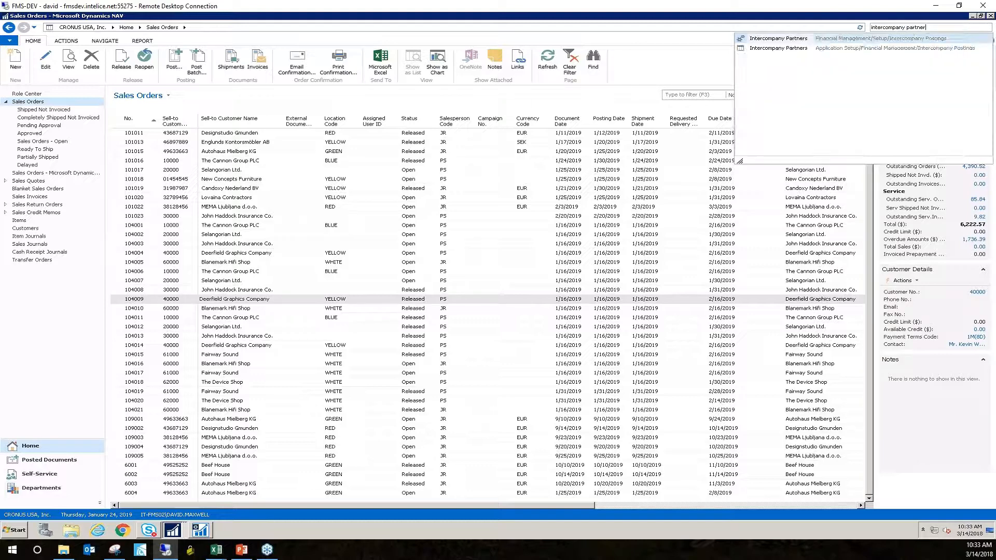
pyautogui.click(773, 38)
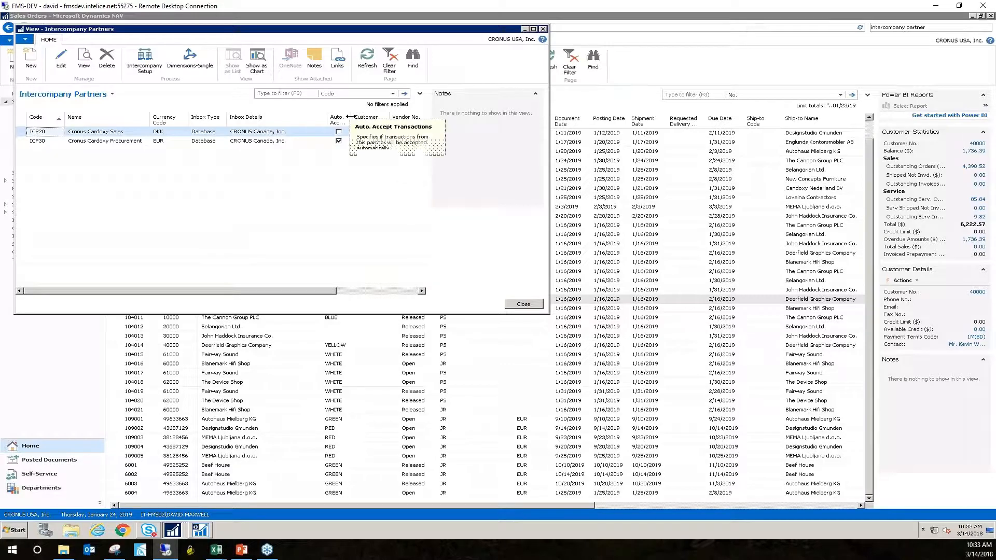
# Widen the Intercompany Partners window and its Auto. Accept Transactions column to show the full heading.
pyautogui.moveTo(355, 116); pyautogui.dragTo(370, 117)
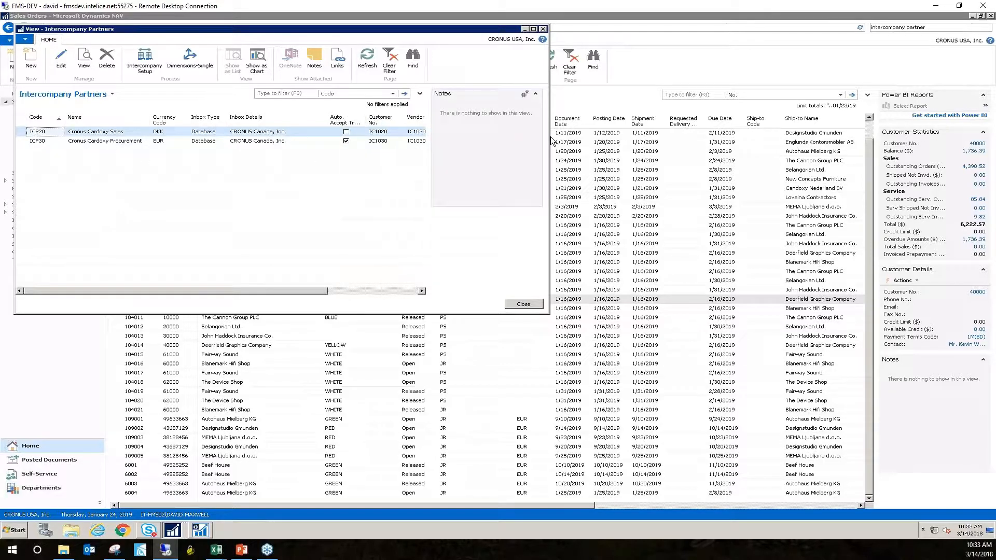
pyautogui.moveTo(551, 142); pyautogui.dragTo(629, 142)
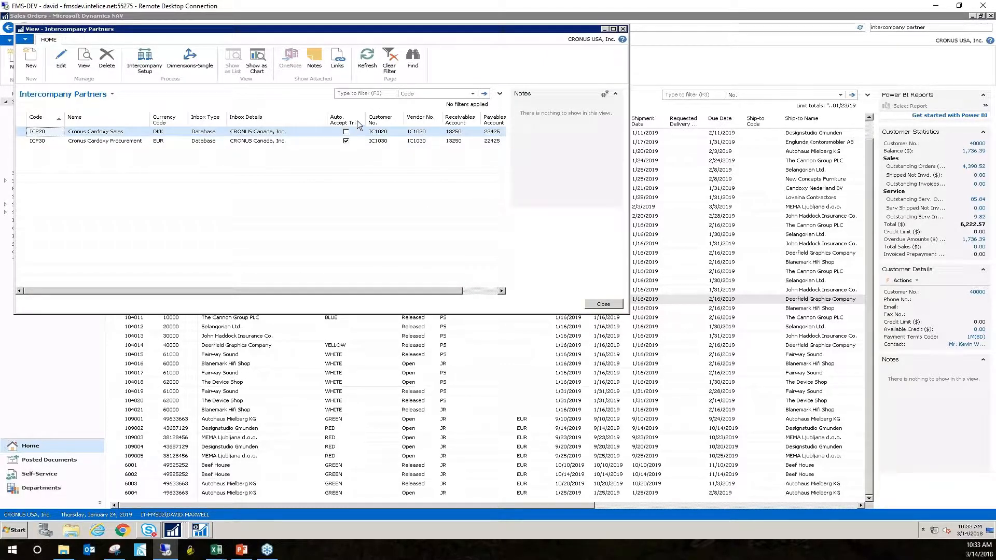
pyautogui.moveTo(366, 117); pyautogui.dragTo(395, 115)
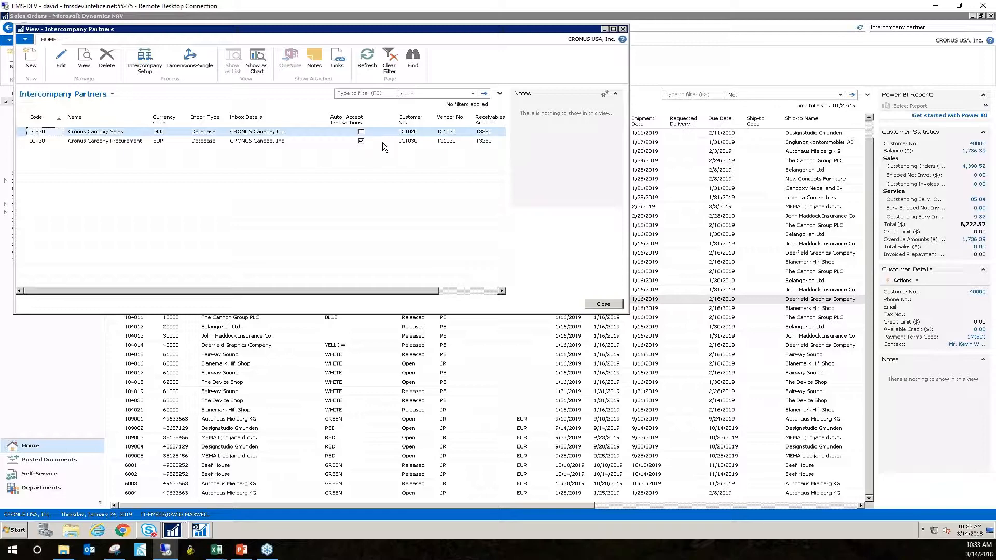
# Check the Inbox Details of both intercompany partners, close the list, and switch to the PowerPoint presentation.
pyautogui.click(267, 140)
pyautogui.click(268, 132)
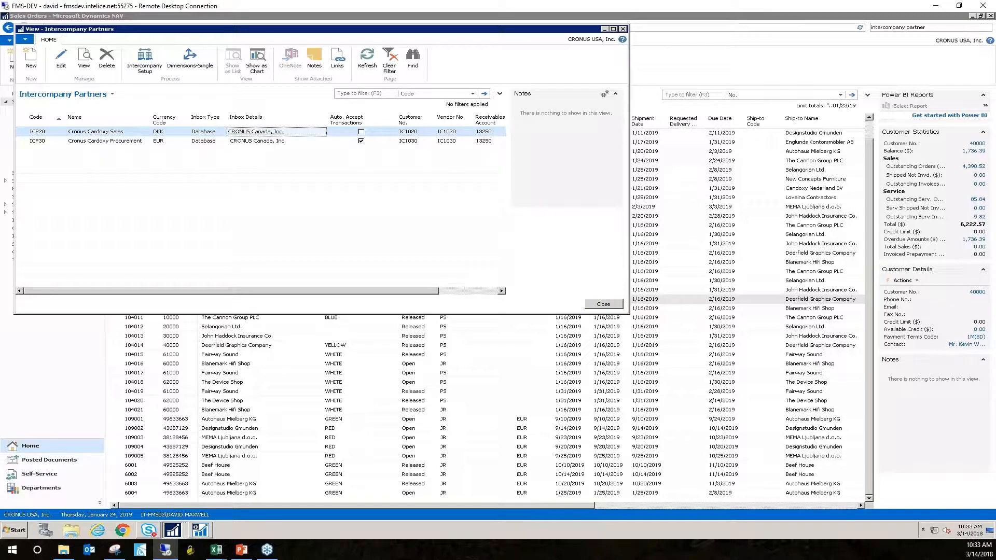
pyautogui.click(624, 29)
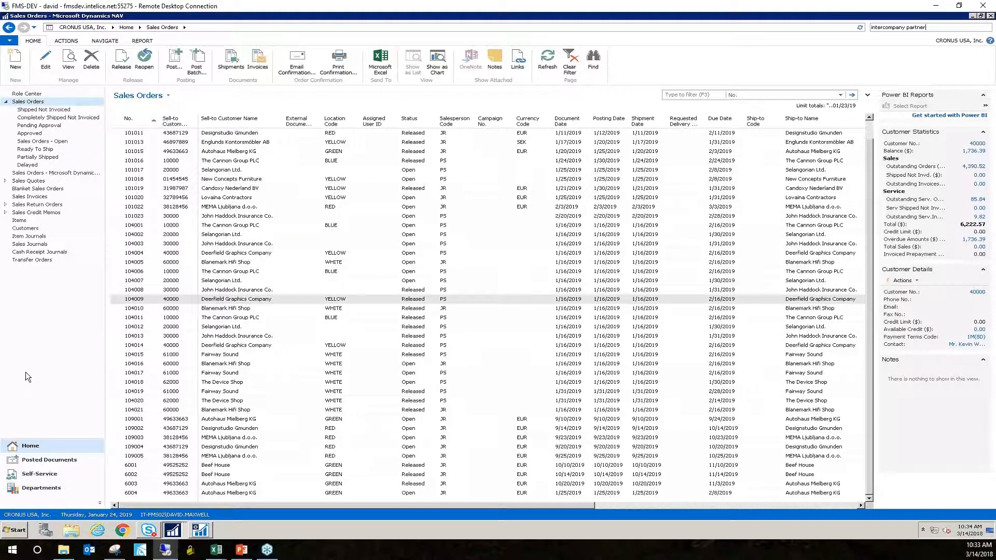
pyautogui.hotkey('alt', 'Tab')
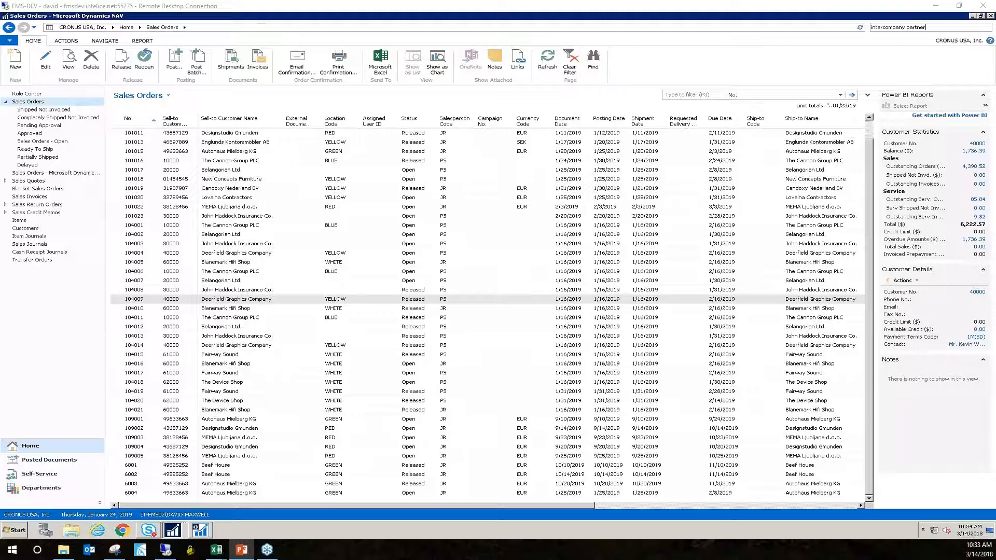